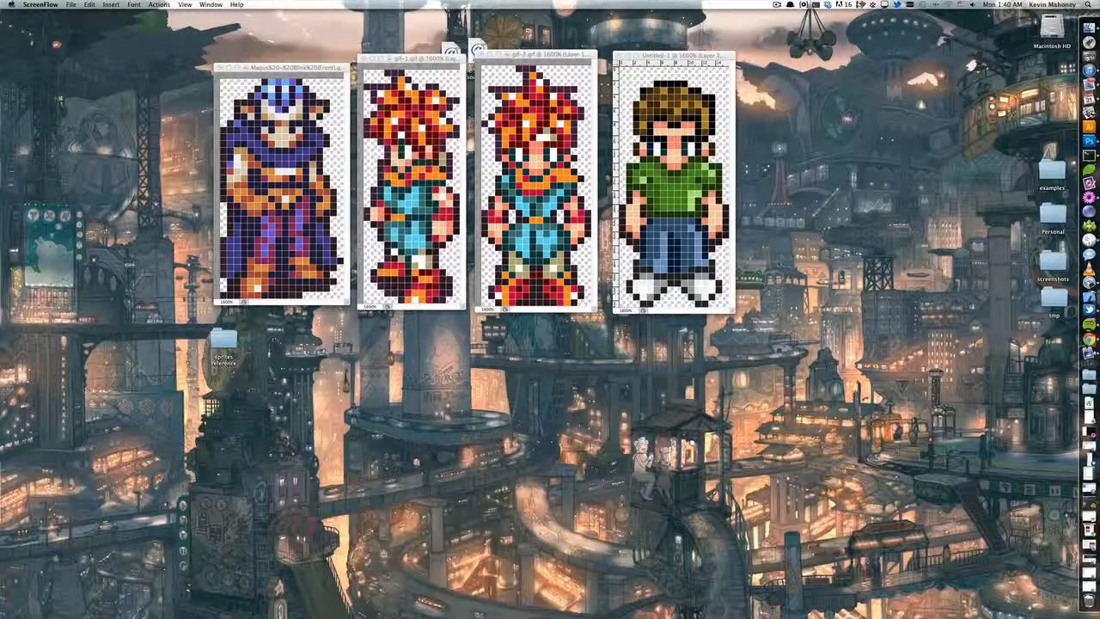
# Step: Check the pixel dimensions of the green-shirted character sprite in its image size settings
pyautogui.click(674, 58)
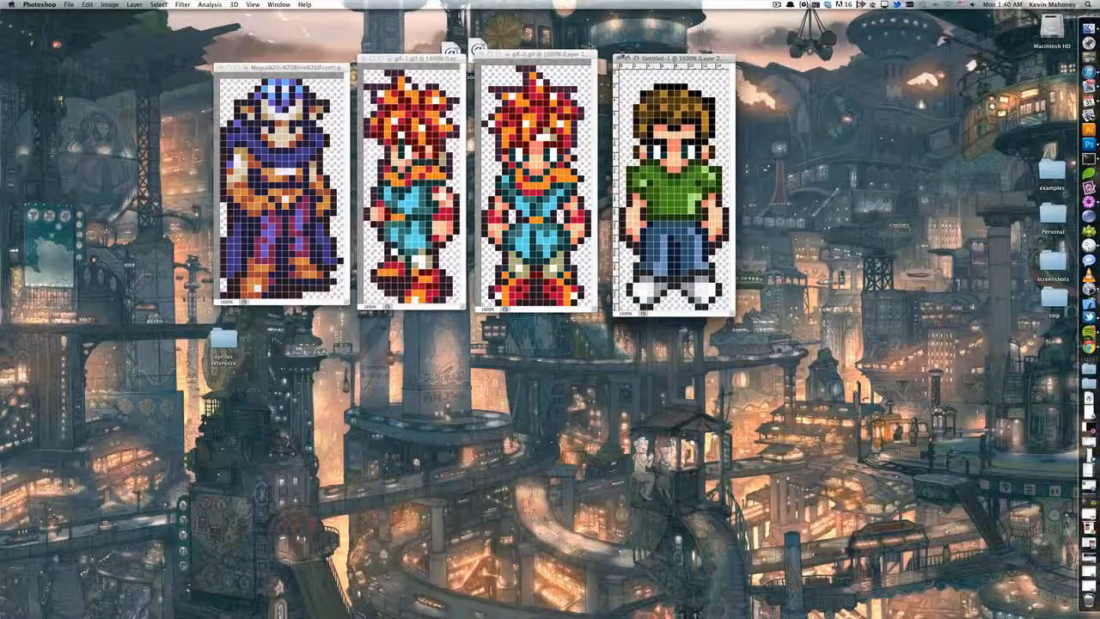
pyautogui.press('super+alt+i')
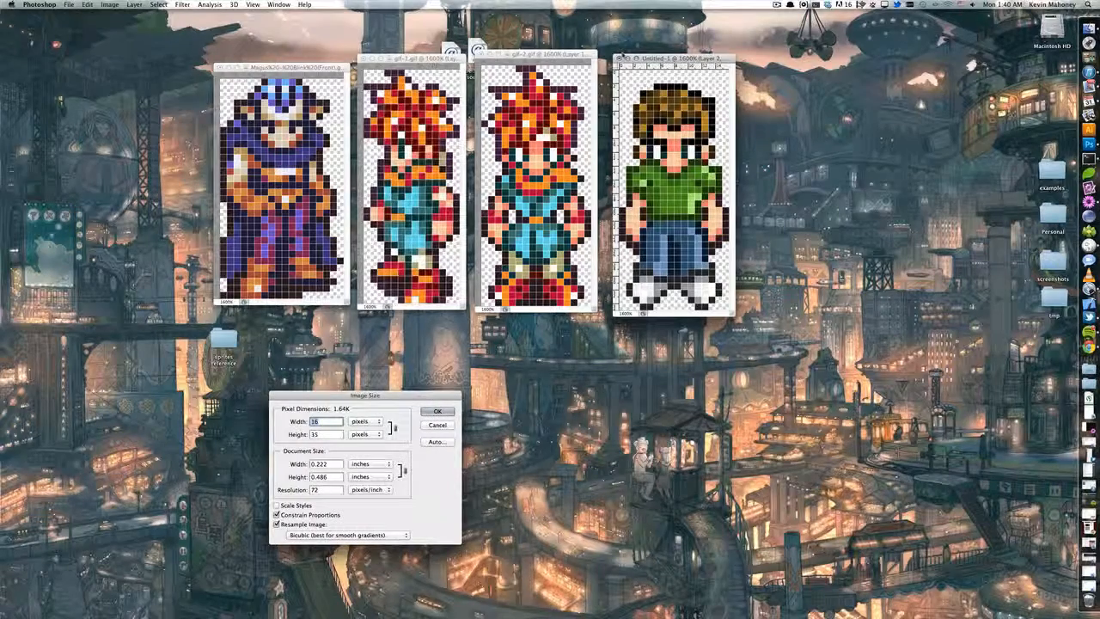
pyautogui.press('Escape')
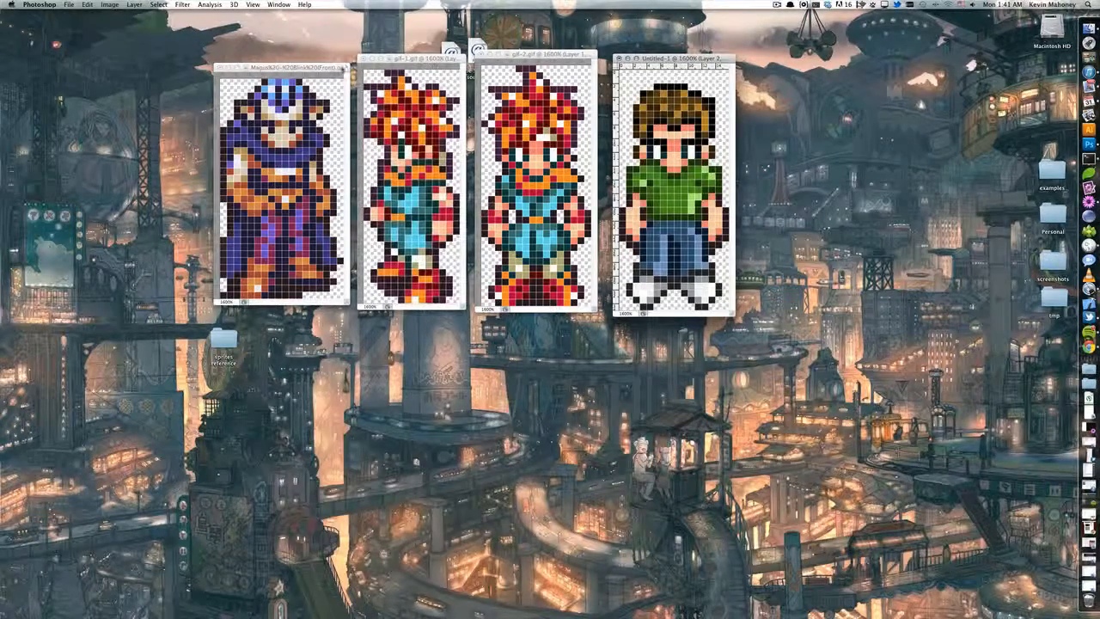
# Step: Create a new 16 × 32 pixel RGB document at 72 pixels/inch with a white background
pyautogui.moveTo(341, 68)
pyautogui.mouseDown()
pyautogui.moveTo(819, 60)
pyautogui.moveTo(844, 74)
pyautogui.moveTo(337, 72)
pyautogui.mouseUp()
pyautogui.click(339, 72)
pyautogui.press('super+n')
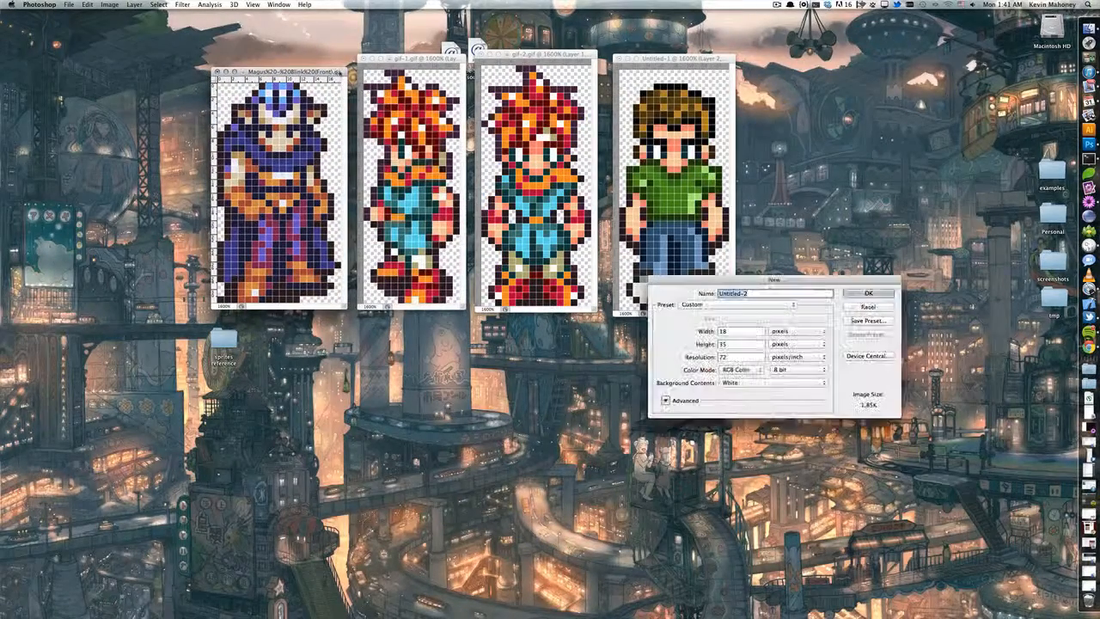
pyautogui.press('Tab')
pyautogui.write('16')
pyautogui.press('Tab')
pyautogui.write('32')
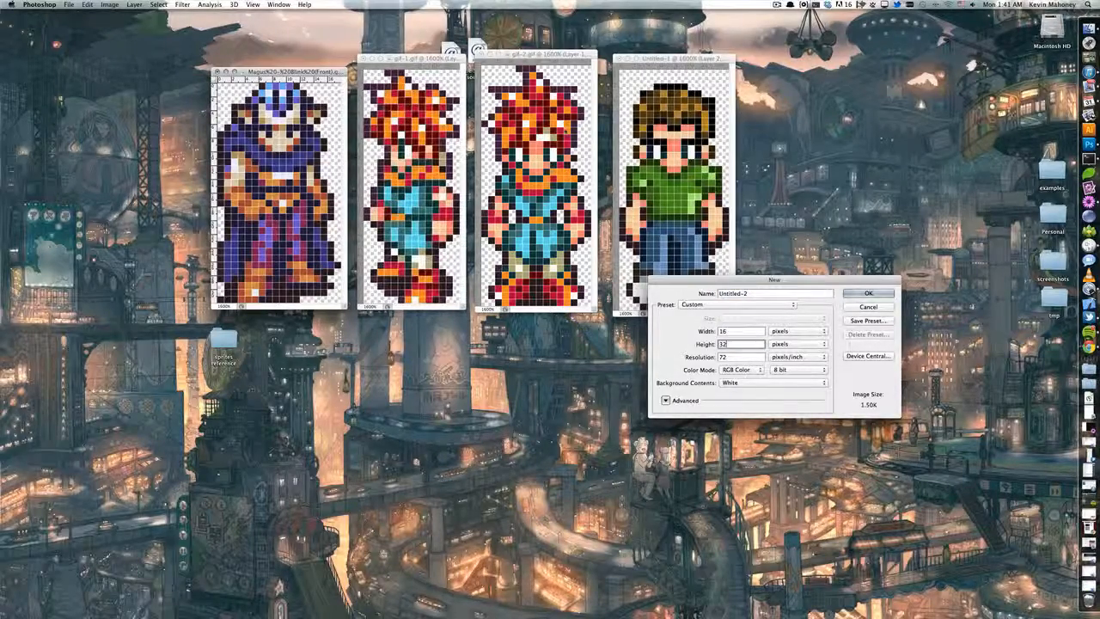
pyautogui.press('Return')
# Step: Enlarge the blank document to 1600% and place its window beside the green-shirted sprite
pyautogui.moveTo(46, 52); pyautogui.dragTo(608, 144)
pyautogui.press('super+equal')
pyautogui.press('super+equal')
pyautogui.press('super+equal')
pyautogui.press('super+equal')
pyautogui.press('super+equal')
pyautogui.press('super+equal')
pyautogui.press('super+equal')
pyautogui.press('super+equal')
pyautogui.press('super+equal')
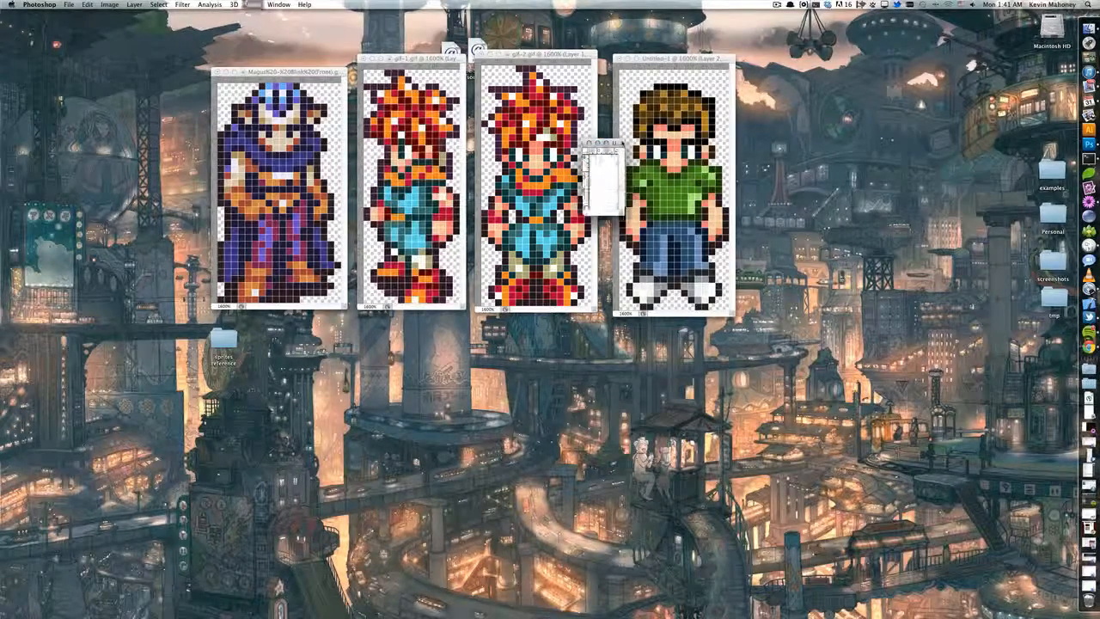
pyautogui.moveTo(642, 143); pyautogui.dragTo(805, 76)
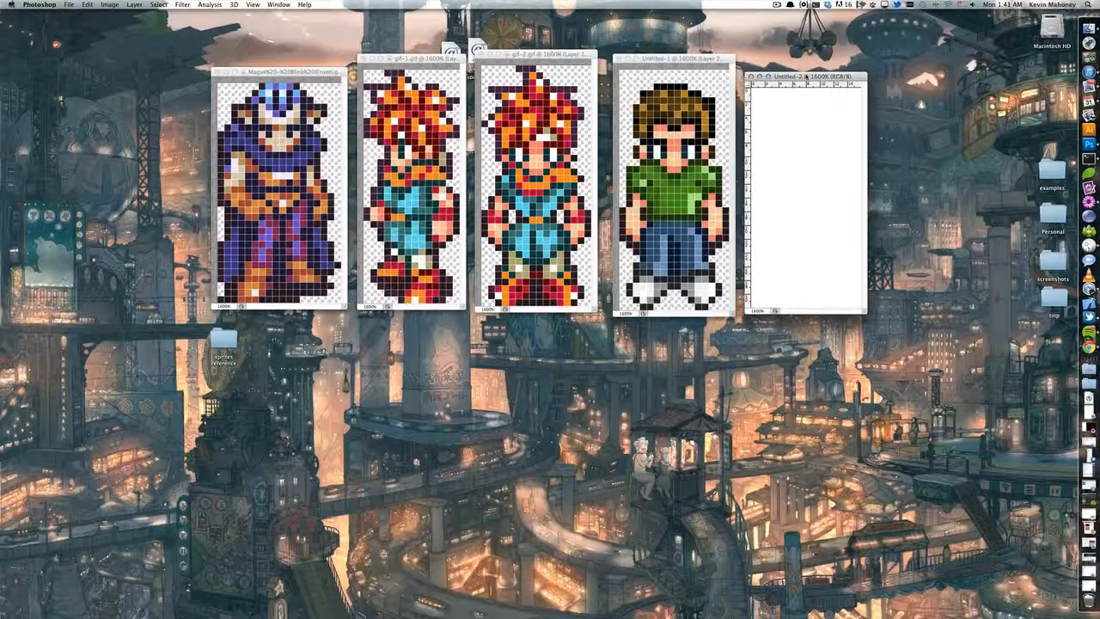
pyautogui.press('super+equal')
pyautogui.press('super+equal')
pyautogui.press('super+minus')
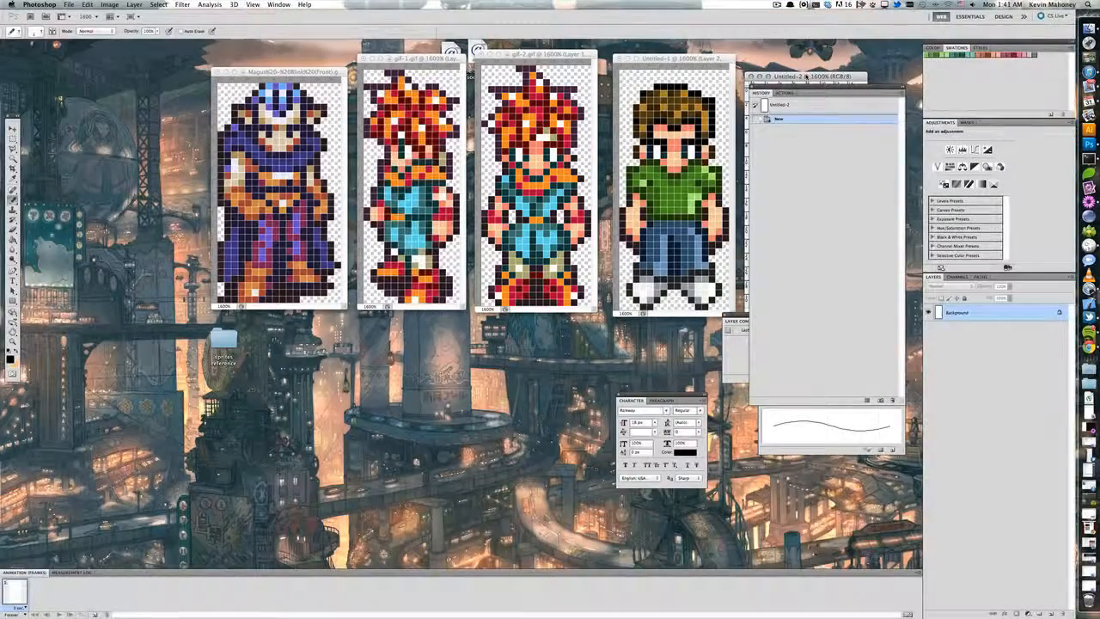
# Step: Show the hidden panels, then shrink the History panel and place it below the Brush panel
pyautogui.press('Tab')
pyautogui.moveTo(811, 86)
pyautogui.mouseDown()
pyautogui.moveTo(746, 124)
pyautogui.moveTo(504, 316)
pyautogui.mouseUp()
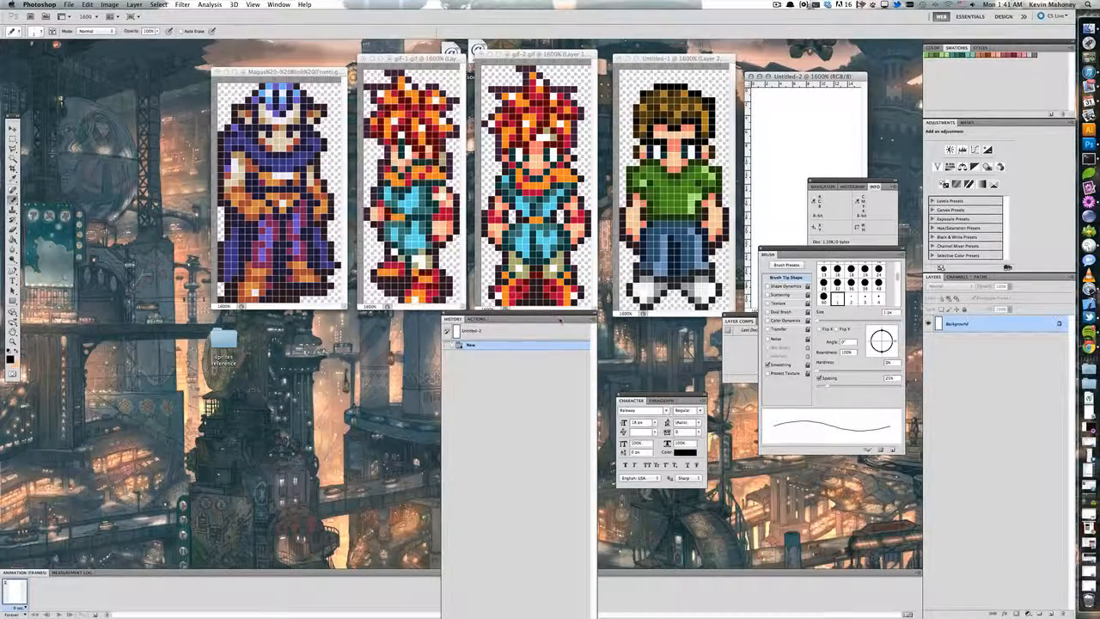
pyautogui.click(528, 298)
pyautogui.moveTo(516, 319); pyautogui.dragTo(220, 212)
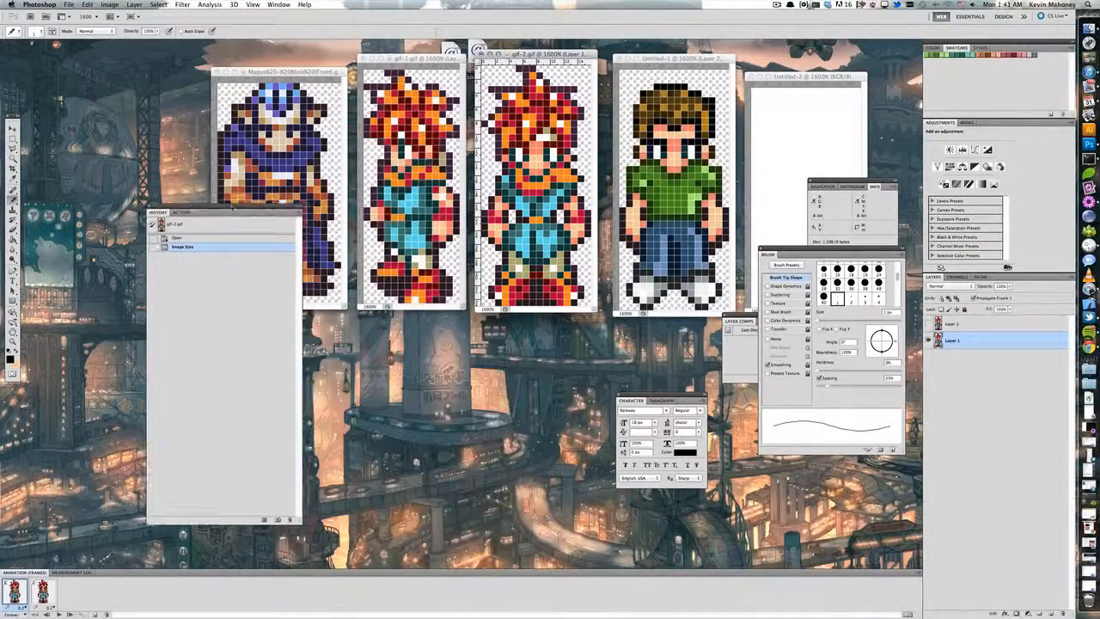
pyautogui.moveTo(302, 326); pyautogui.dragTo(256, 327)
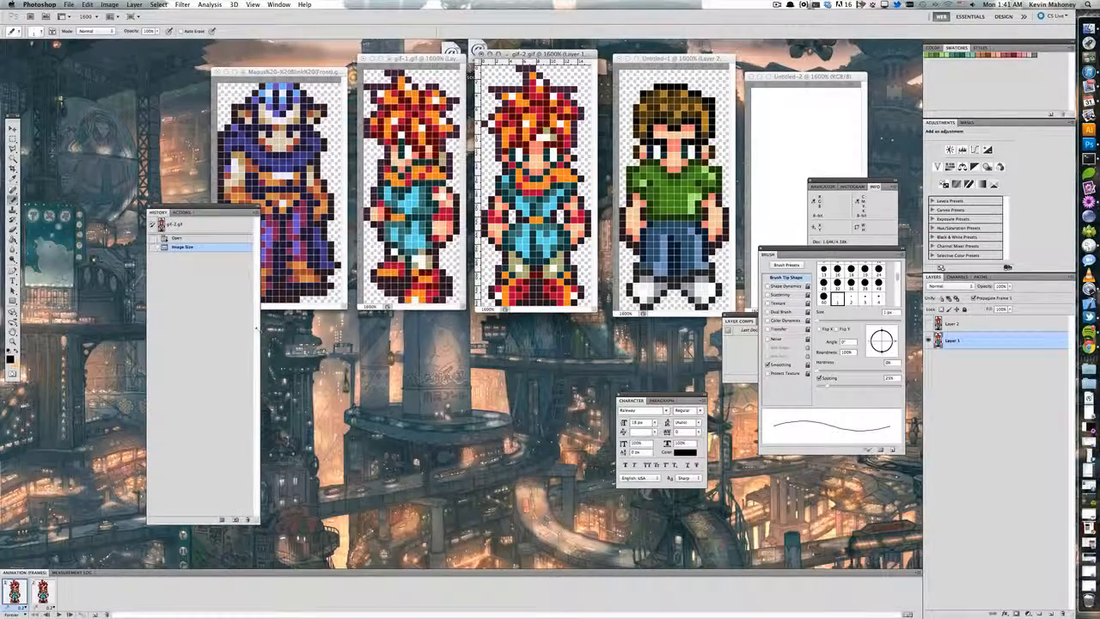
pyautogui.moveTo(227, 521); pyautogui.dragTo(227, 306)
pyautogui.moveTo(207, 211)
pyautogui.mouseDown()
pyautogui.moveTo(638, 427)
pyautogui.moveTo(821, 468)
pyautogui.mouseUp()
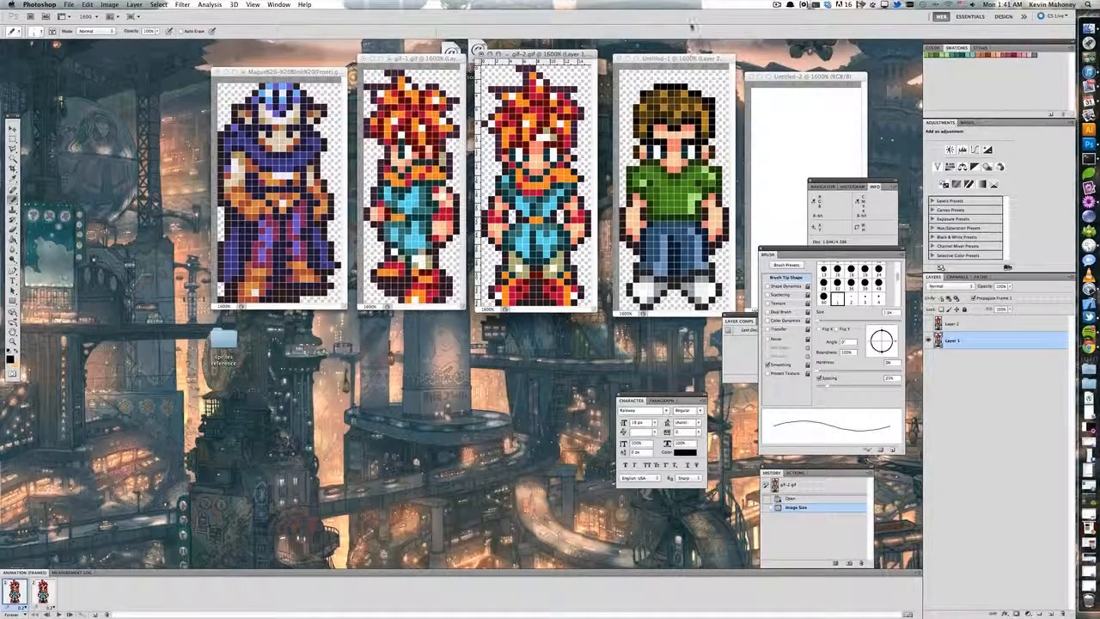
# Step: Move the green-shirted sprite below the references and the blank canvas into its place, then add a layer there and hide Background
pyautogui.moveTo(798, 77); pyautogui.dragTo(398, 320)
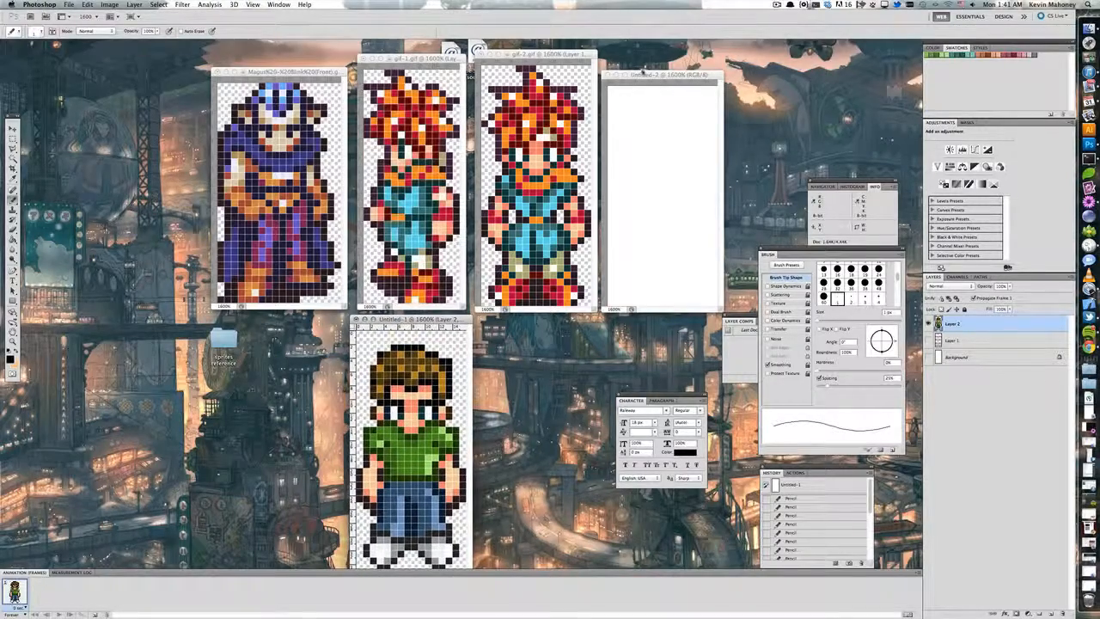
pyautogui.moveTo(662, 75); pyautogui.dragTo(666, 73)
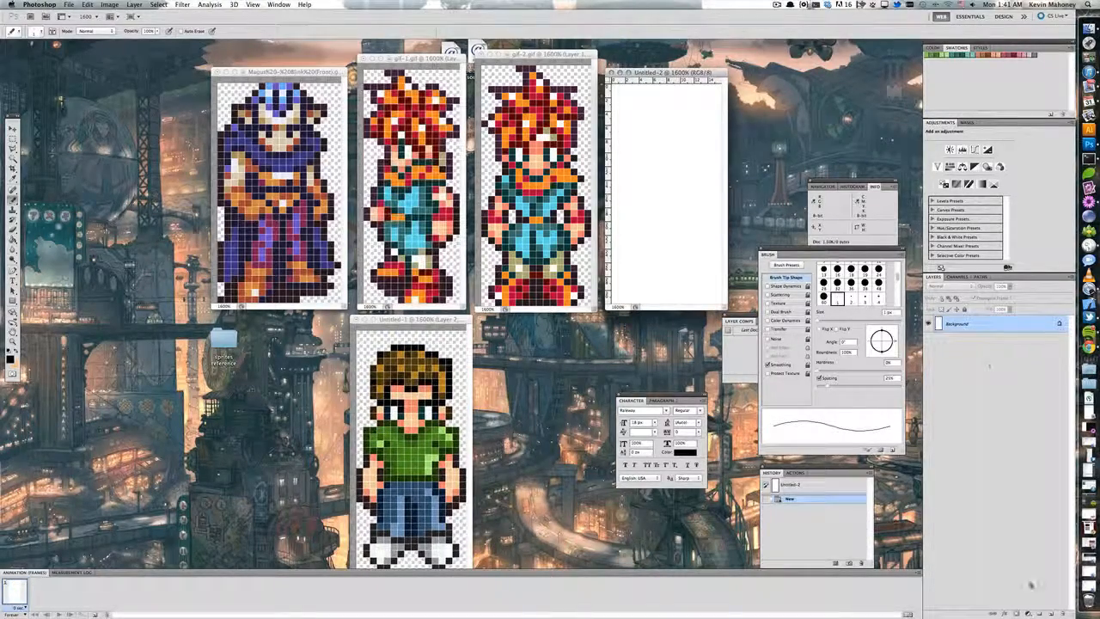
pyautogui.click(1053, 612)
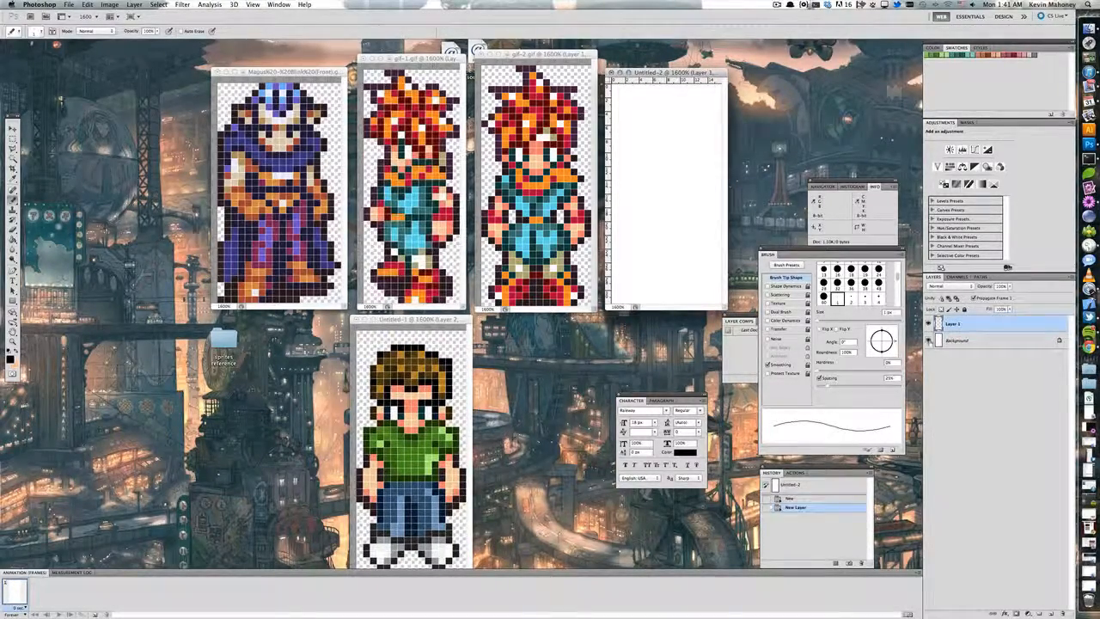
pyautogui.click(928, 340)
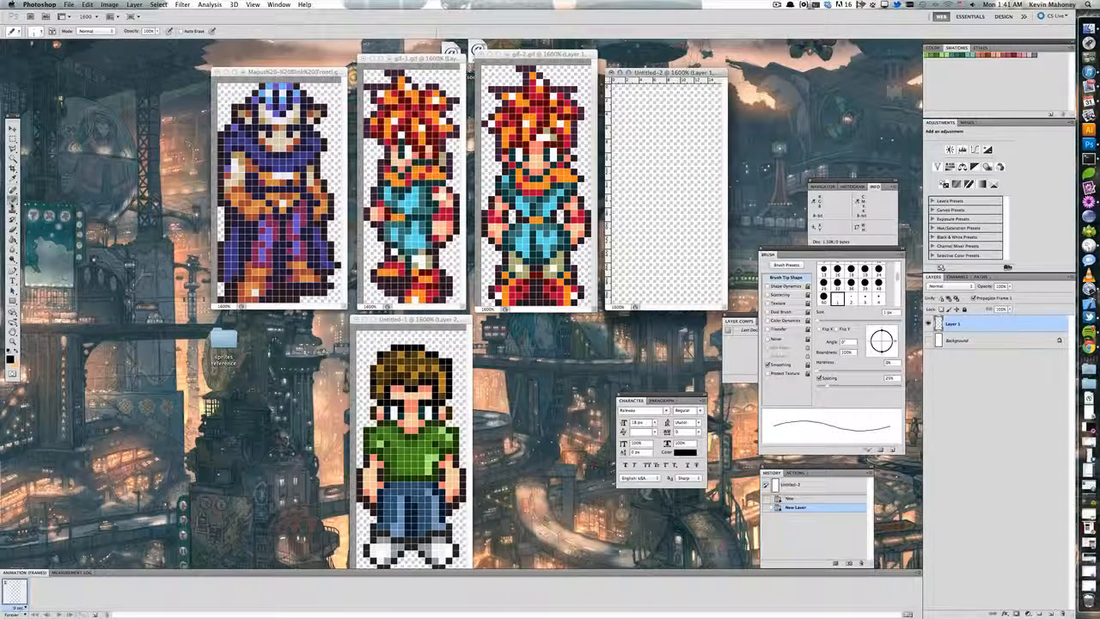
pyautogui.click(12, 200)
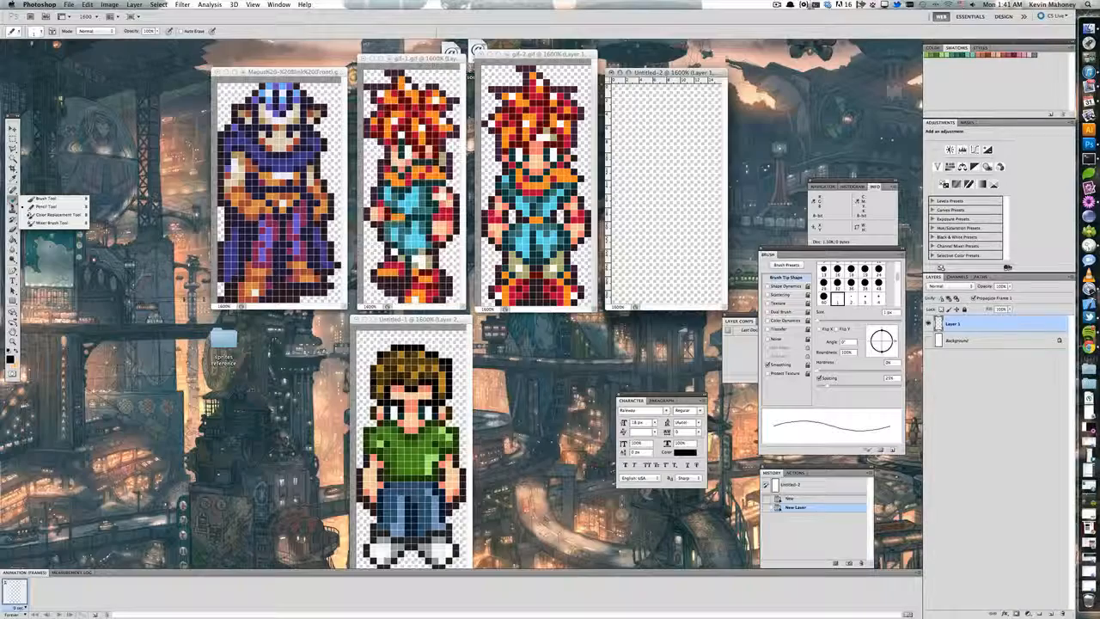
pyautogui.click(168, 195)
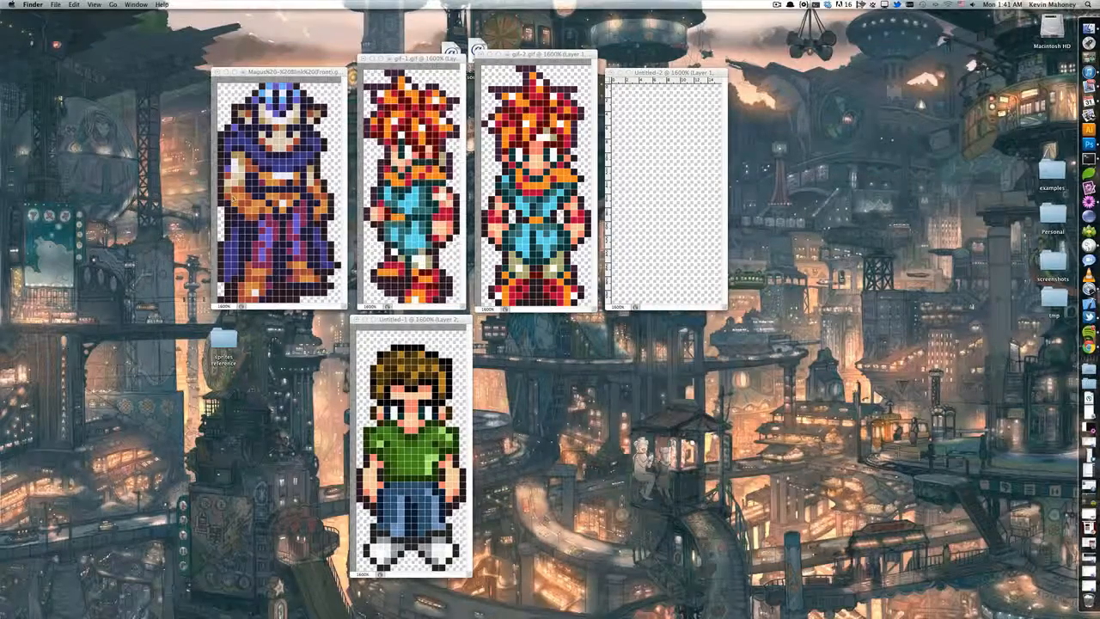
pyautogui.click(636, 242)
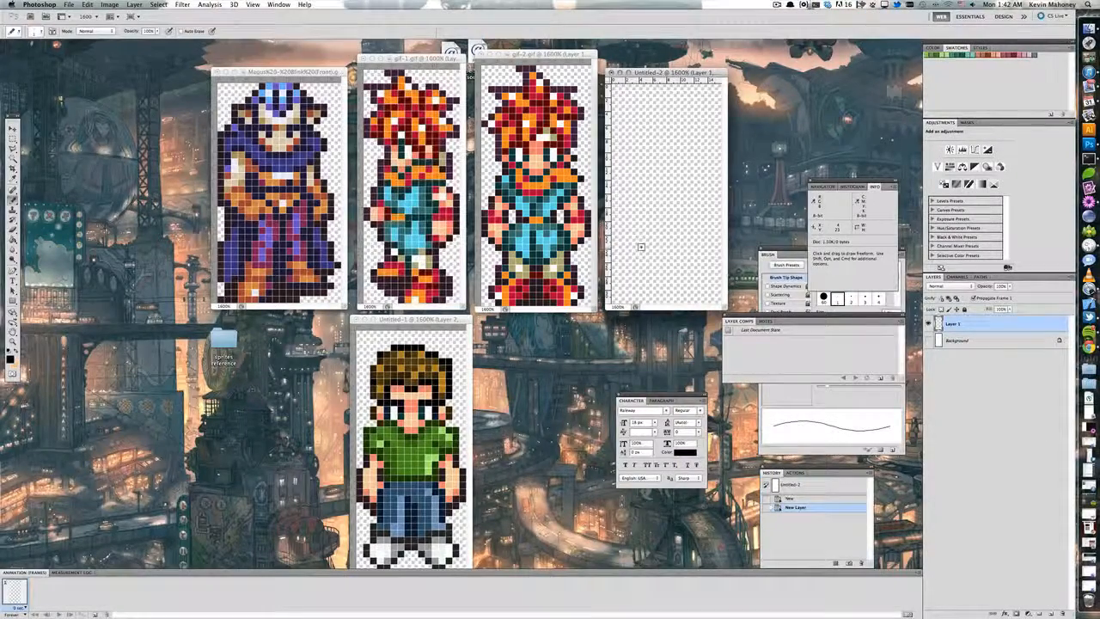
pyautogui.rightClick(641, 249)
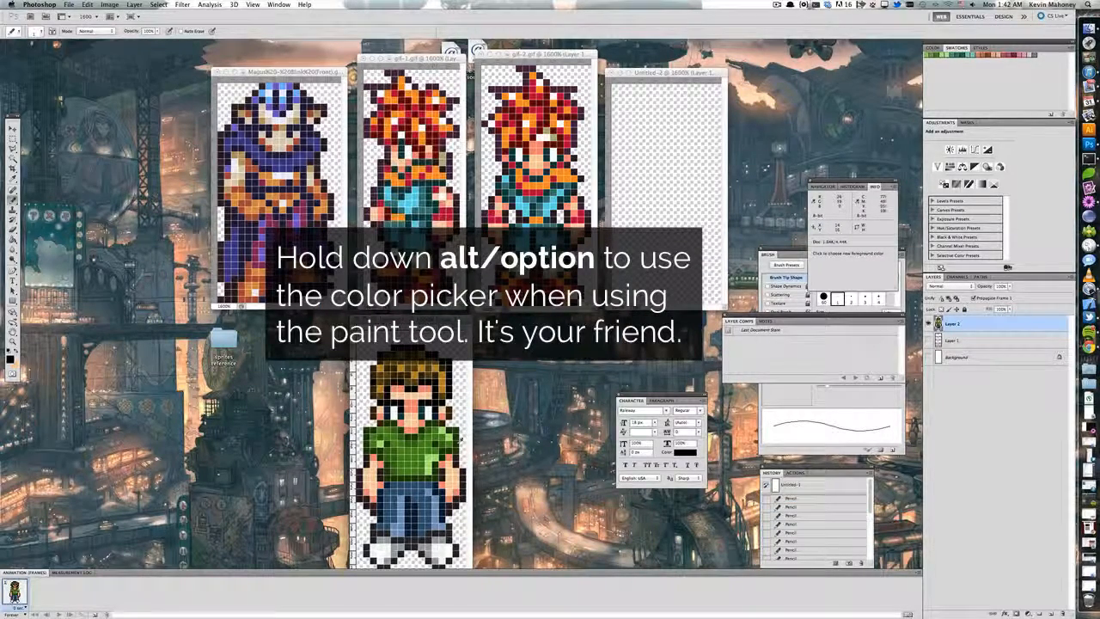
# Step: Sample the dark green outline colour from the green-shirted sprite and add a new layer to its document
pyautogui.keyDown('alt'); pyautogui.click(460, 440); pyautogui.keyUp('alt')
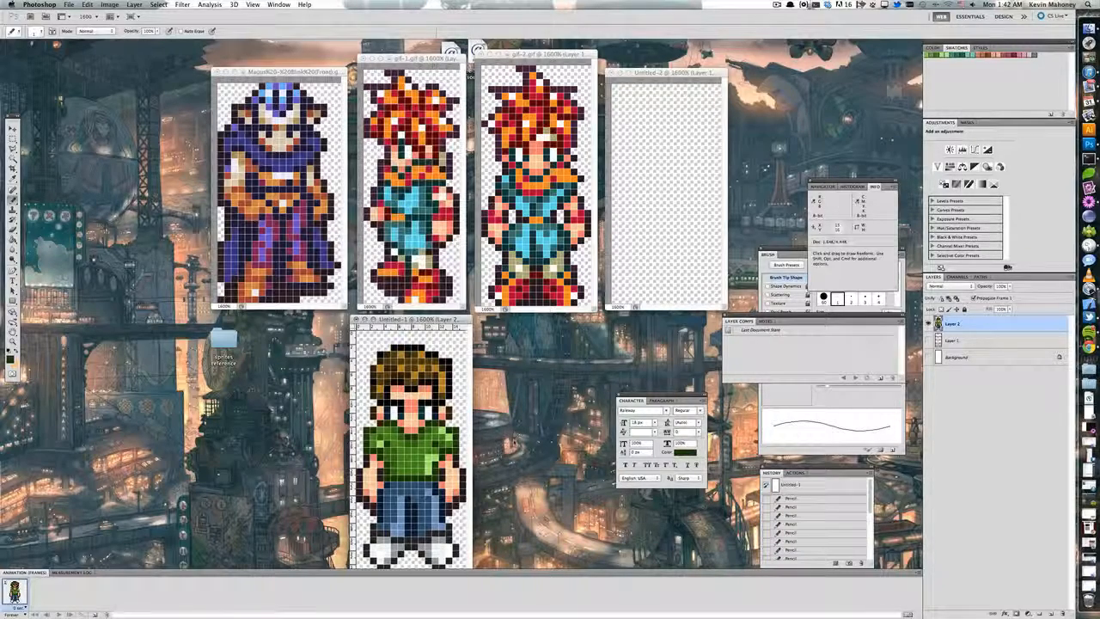
pyautogui.click(1050, 613)
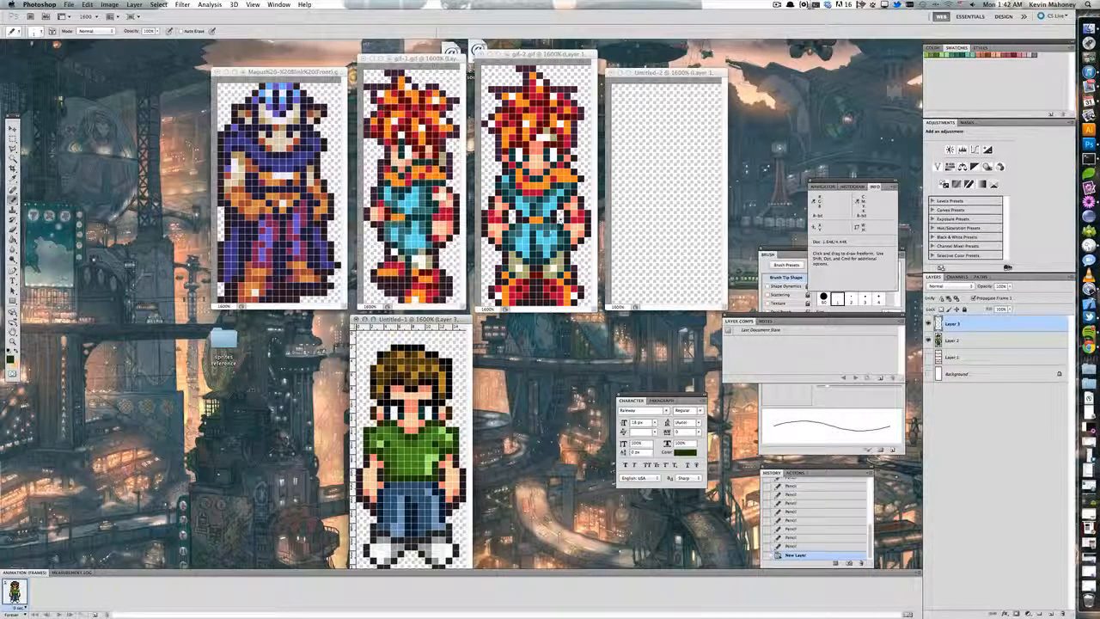
# Step: Sample orange from the front-facing red-haired sprite's belt and pencil a full-width guide line across the blank canvas at belt height
pyautogui.click(653, 75)
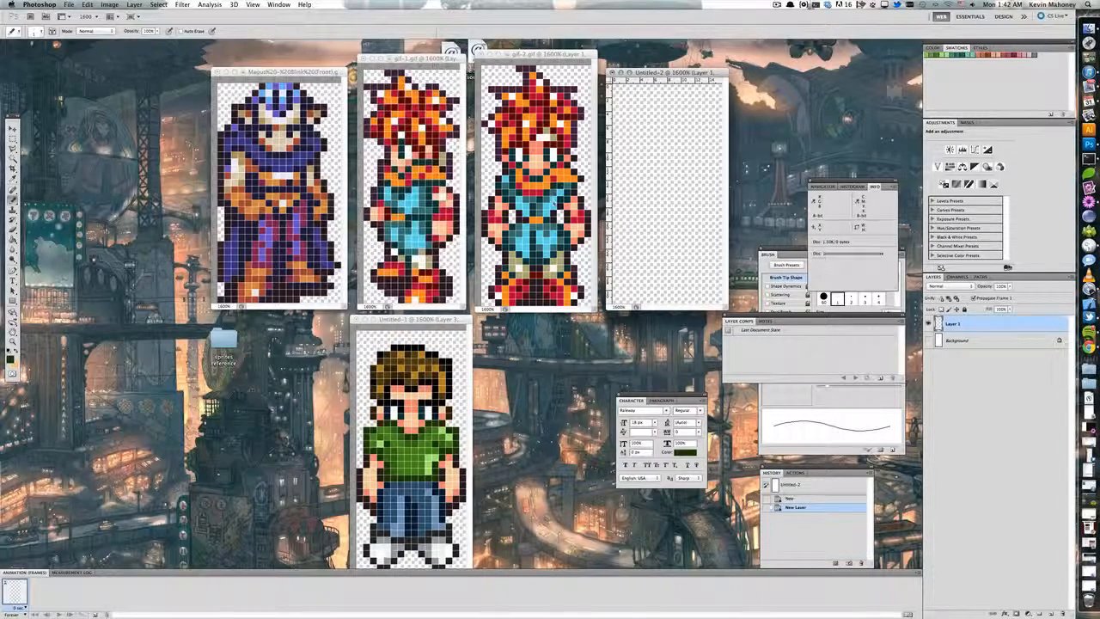
pyautogui.keyDown('alt'); pyautogui.click(540, 222); pyautogui.keyUp('alt')
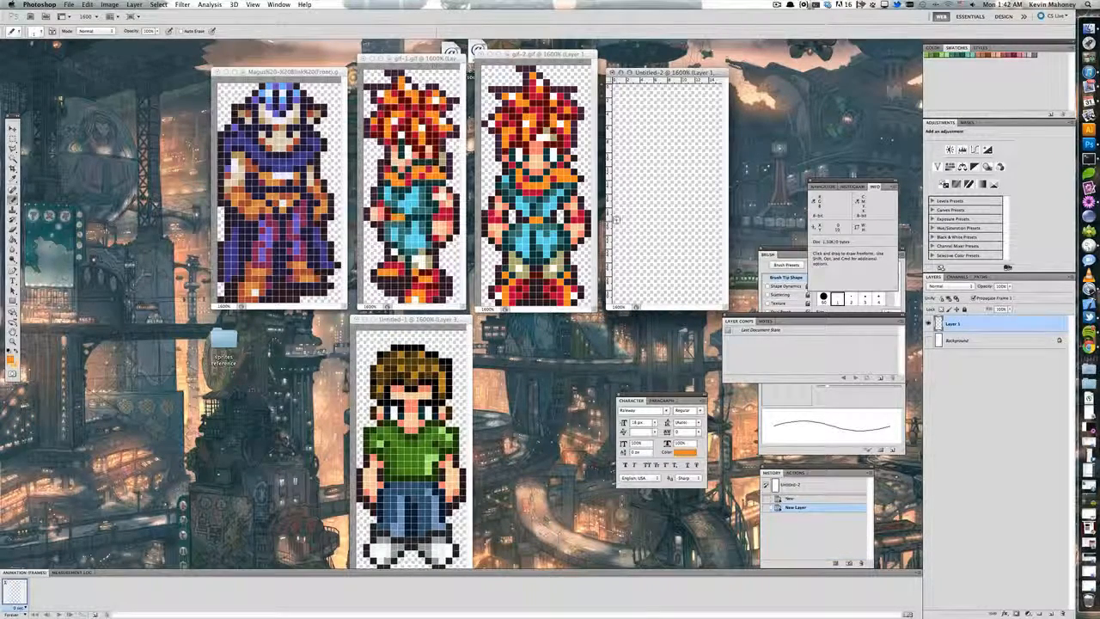
pyautogui.moveTo(615, 219); pyautogui.dragTo(722, 218)
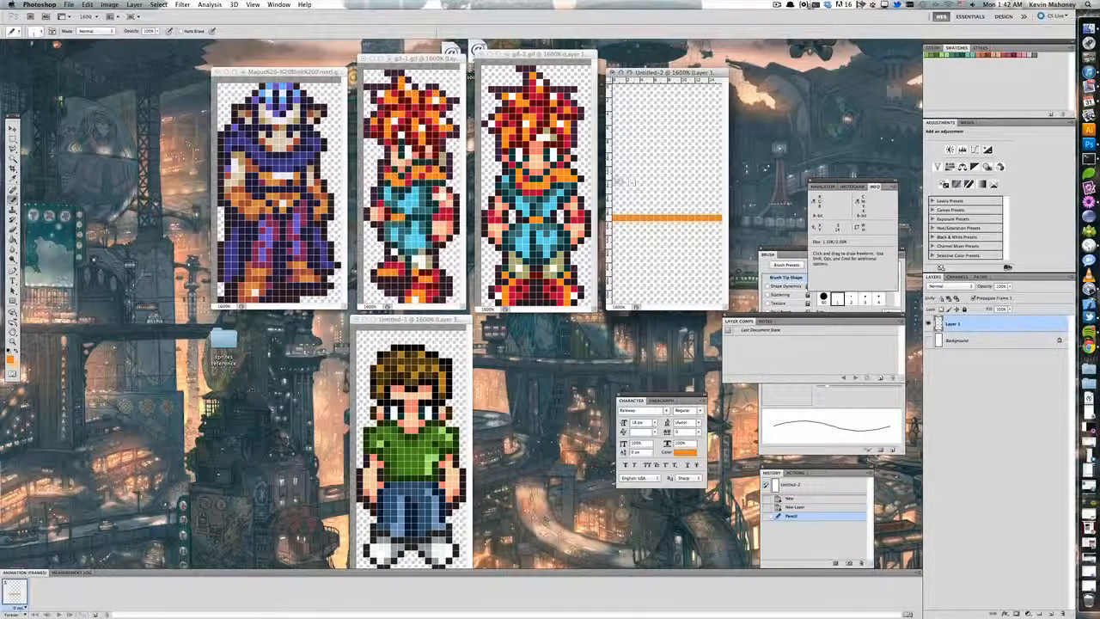
# Step: Pencil three more full-width orange guide lines level with the reference sprite's hairline, chin and boot tops
pyautogui.moveTo(617, 177); pyautogui.dragTo(684, 176)
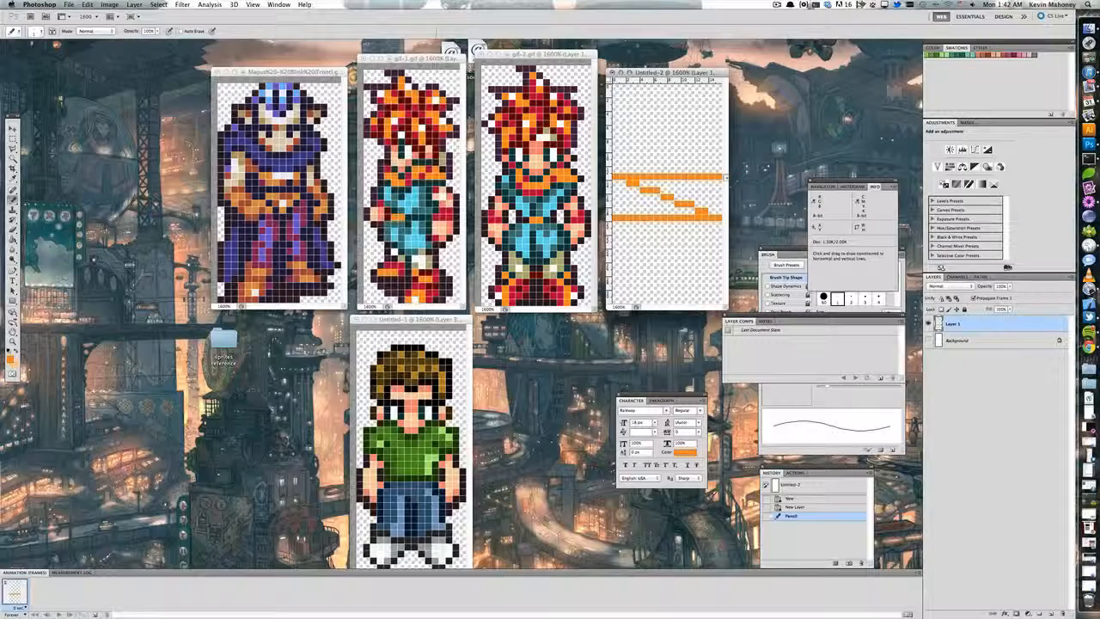
pyautogui.hotkey('ctrl', 'z')
pyautogui.moveTo(611, 176); pyautogui.dragTo(727, 175)
pyautogui.press('shift')
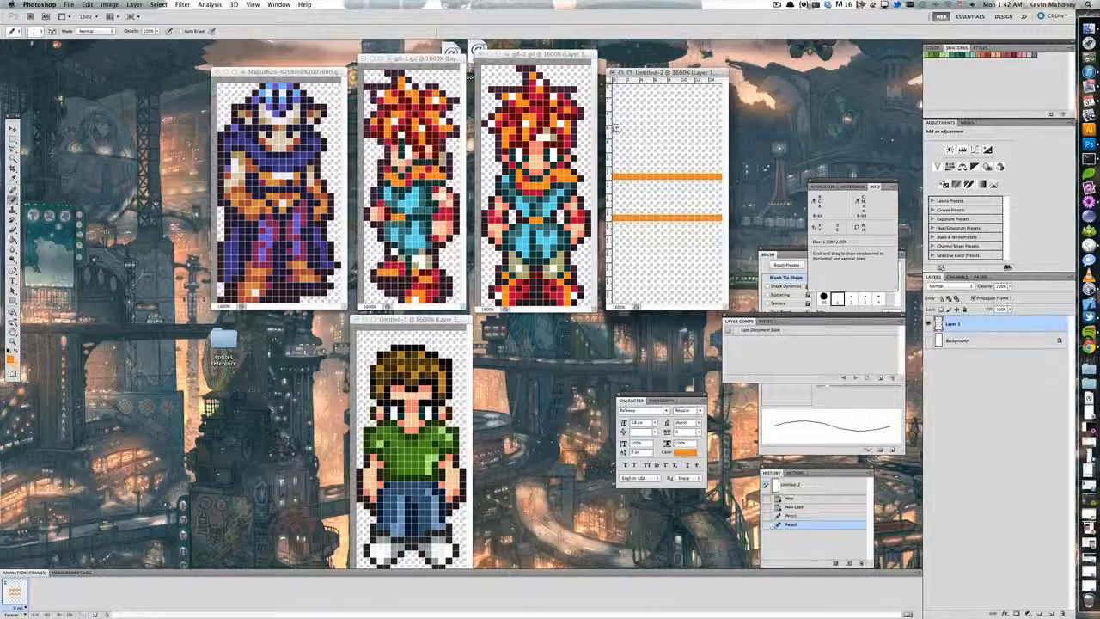
pyautogui.moveTo(618, 127)
pyautogui.mouseDown()
pyautogui.moveTo(715, 127)
pyautogui.moveTo(611, 128)
pyautogui.mouseUp()
pyautogui.press('super+z')
pyautogui.moveTo(614, 273); pyautogui.dragTo(722, 274)
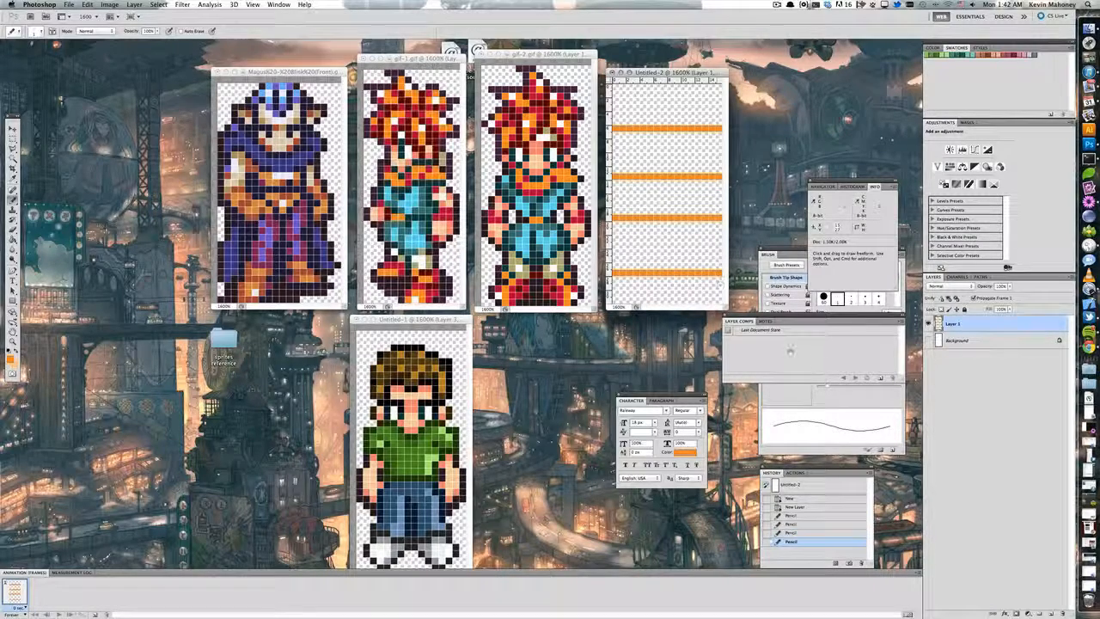
# Step: Add a layer above the guides and pencil a horizontal dark line 6 pixels wide just below the belt guide
pyautogui.click(1050, 614)
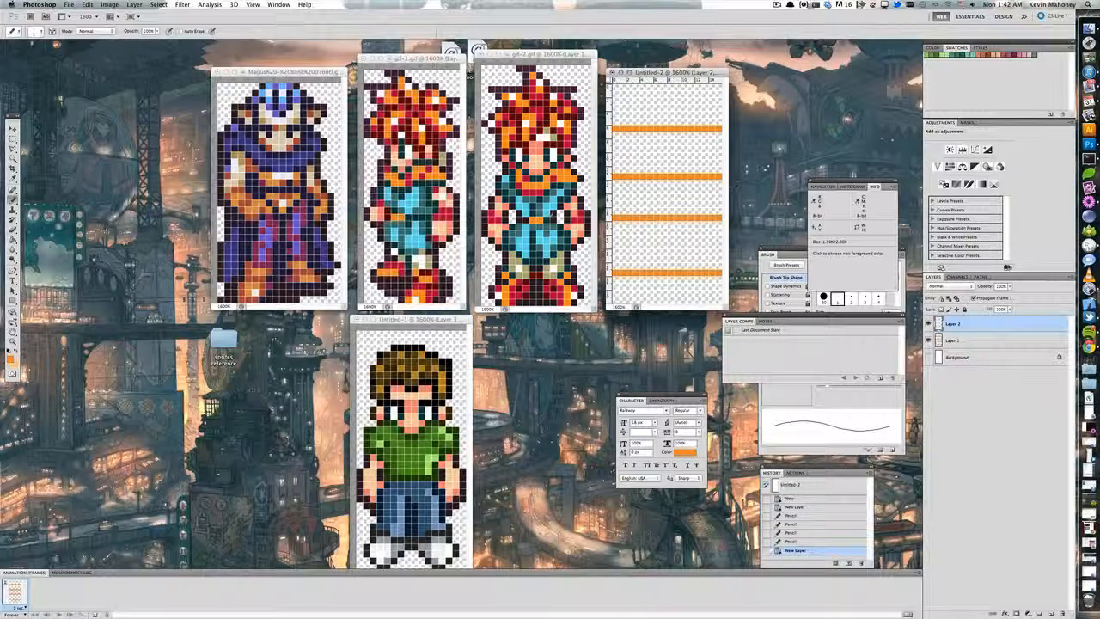
pyautogui.press('d')
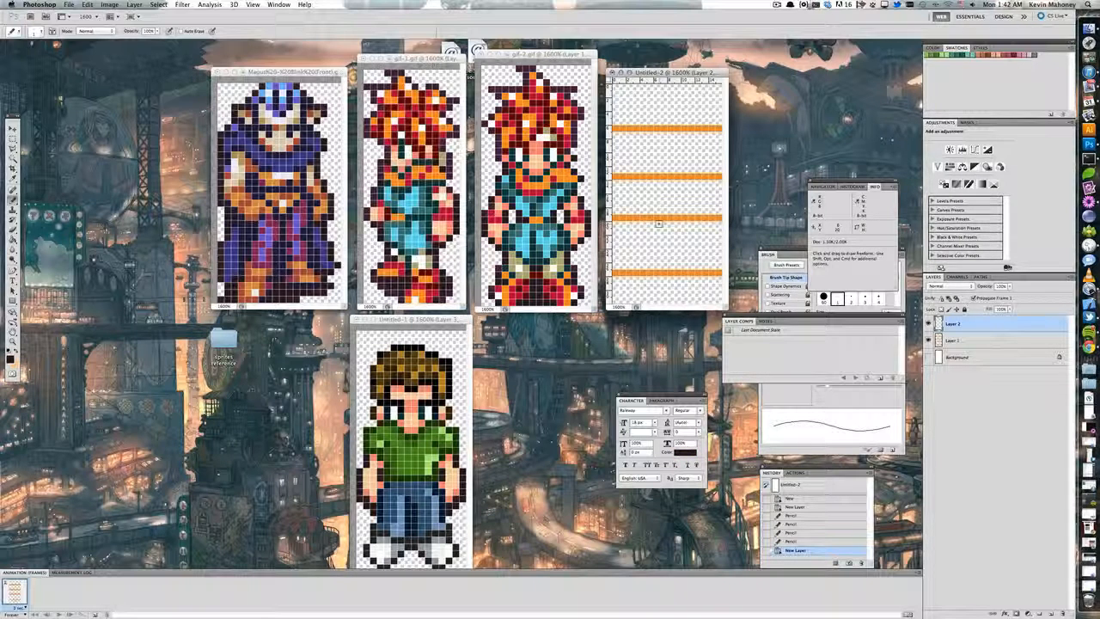
pyautogui.moveTo(669, 224)
pyautogui.mouseDown()
pyautogui.moveTo(646, 225)
pyautogui.moveTo(688, 225)
pyautogui.mouseUp()
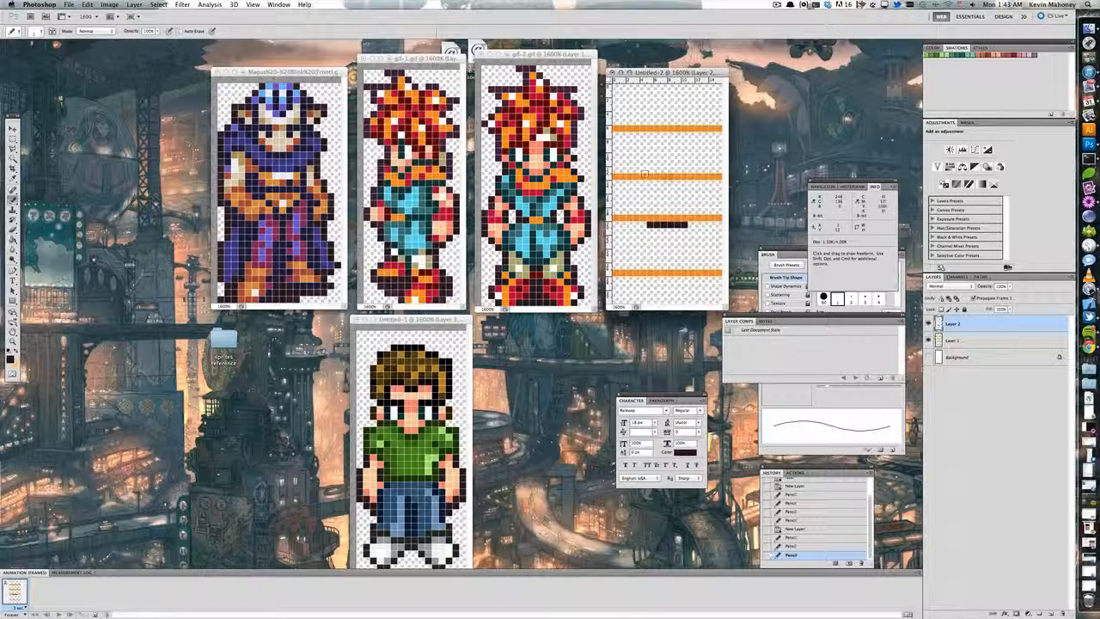
# Step: Pencil the dark outline of the chin and both sides of the jaw, rising symmetrically from the chin guide
pyautogui.click(666, 177)
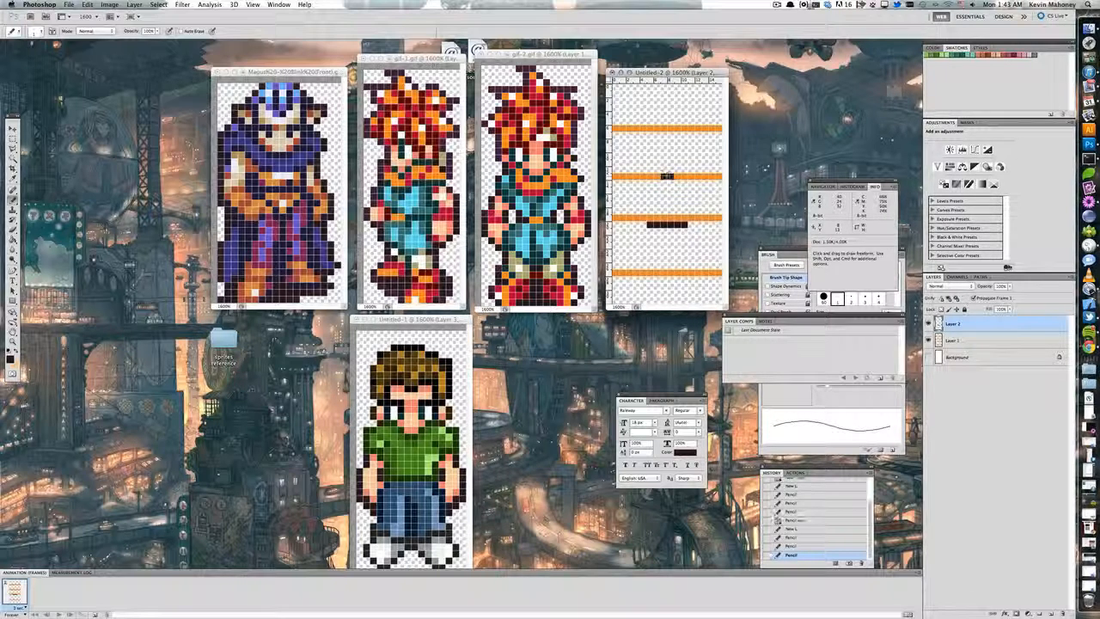
pyautogui.click(655, 169)
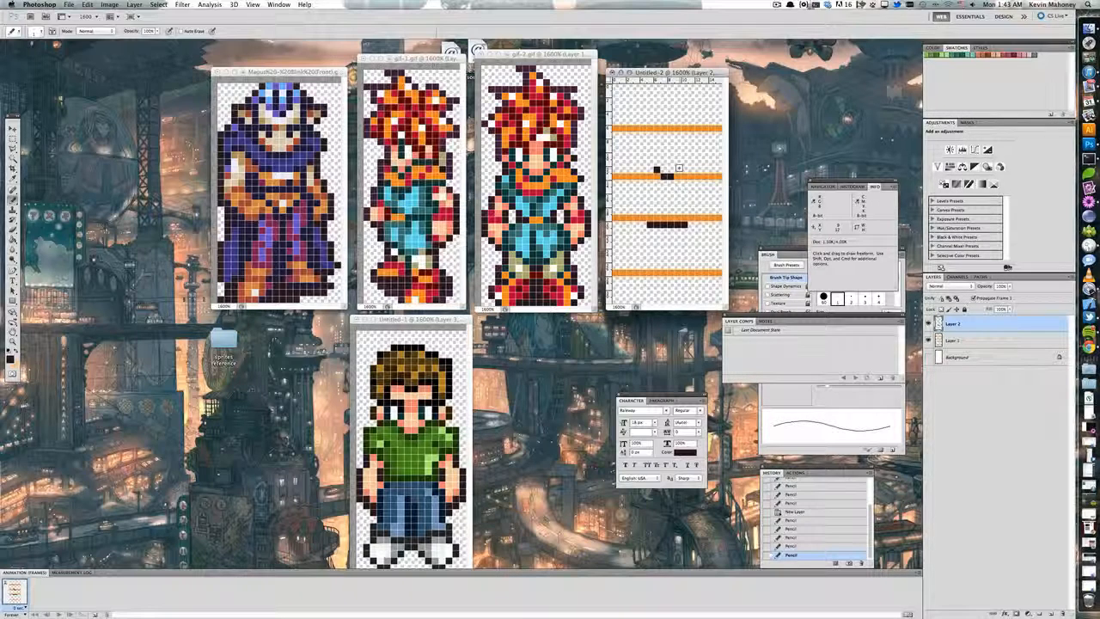
pyautogui.click(678, 168)
pyautogui.click(650, 162)
pyautogui.click(684, 162)
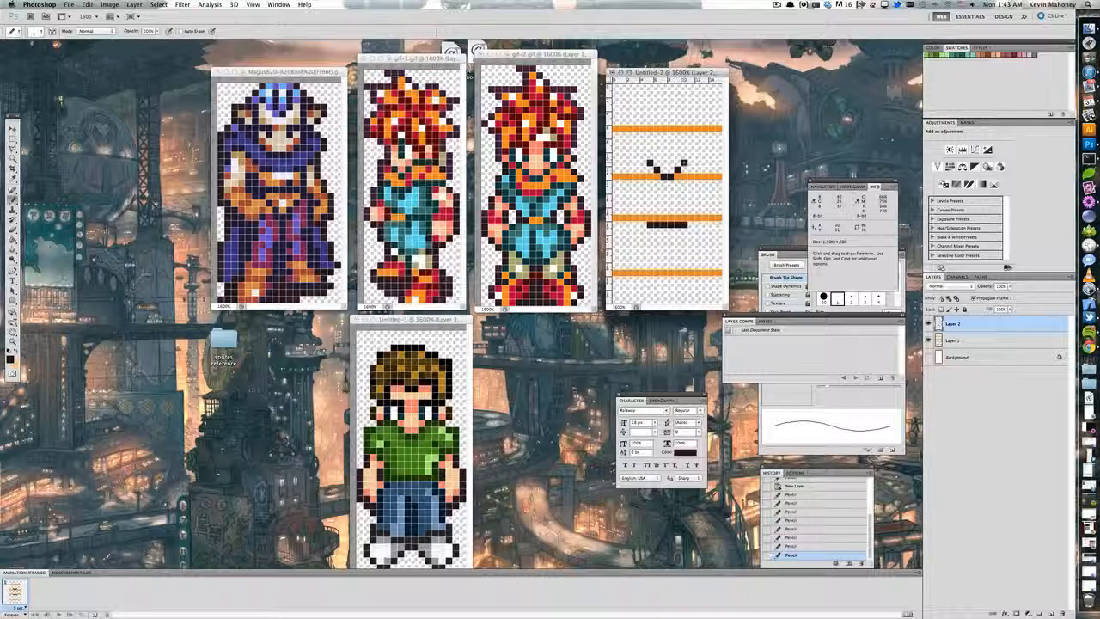
pyautogui.moveTo(642, 157); pyautogui.dragTo(643, 149)
pyautogui.click(689, 152)
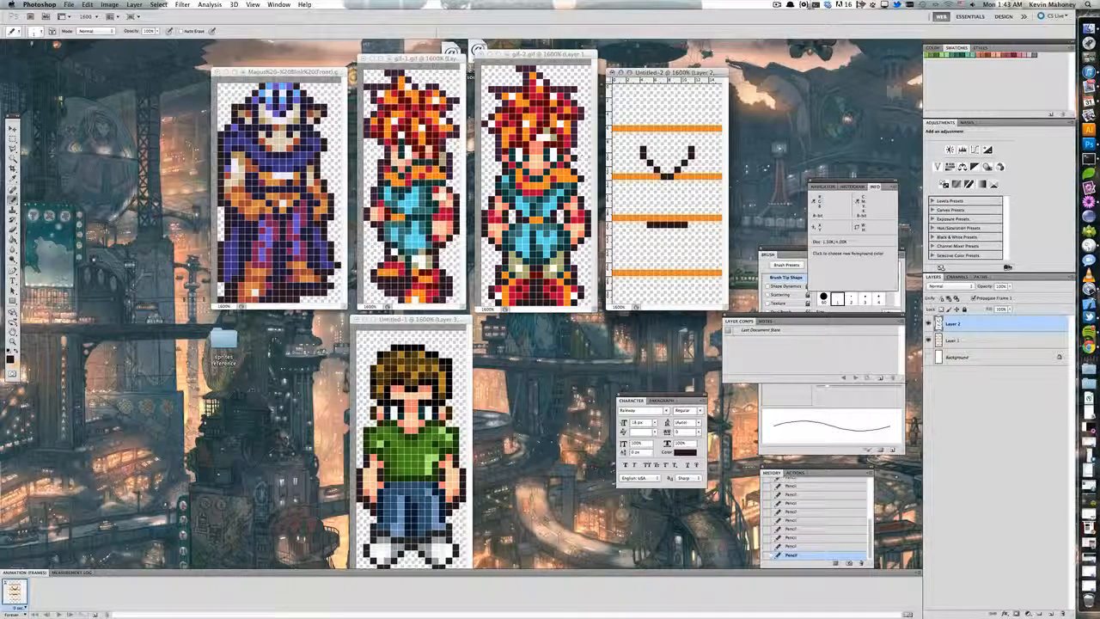
# Step: Pencil the dark outlines of both ears as small loops branching off the tops of the jawlines
pyautogui.click(637, 164)
pyautogui.click(630, 156)
pyautogui.click(637, 150)
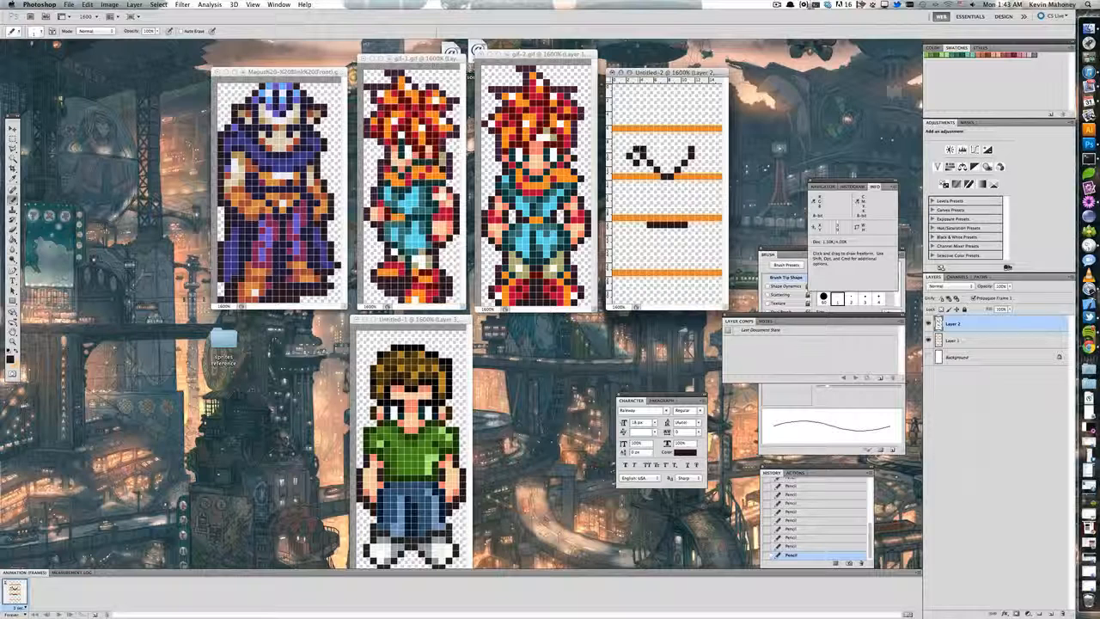
pyautogui.click(698, 164)
pyautogui.click(705, 157)
pyautogui.click(698, 149)
# Step: Sample skin tones from the front-facing red-haired sprite's face and pencil them into the chin, nose and middle of the new face
pyautogui.keyDown('alt'); pyautogui.click(541, 167); pyautogui.keyUp('alt')
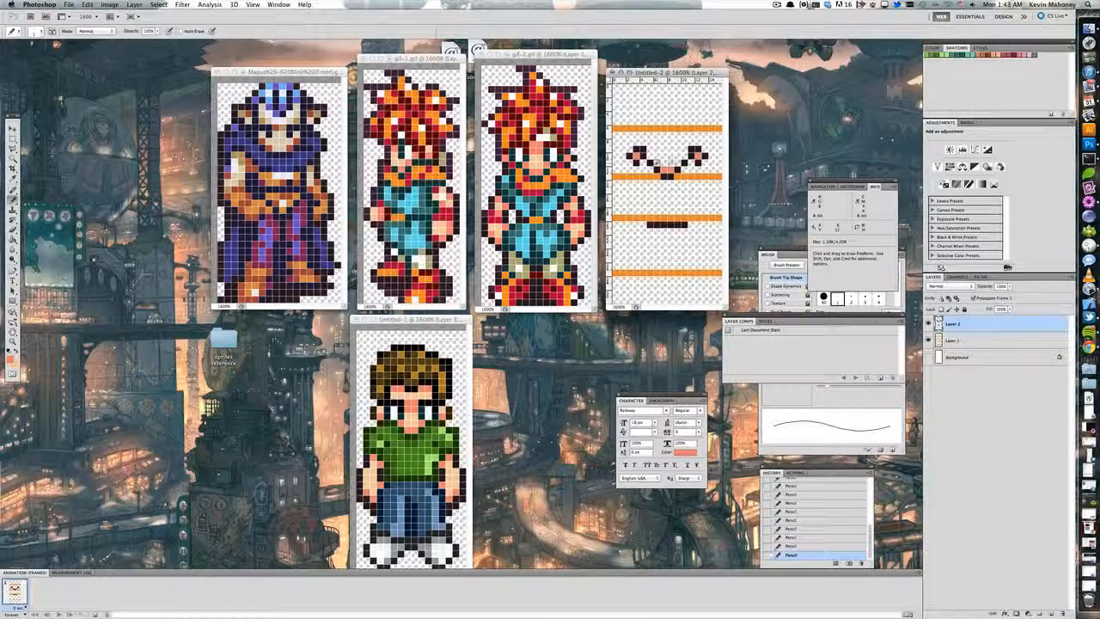
pyautogui.click(677, 163)
pyautogui.keyDown('alt'); pyautogui.click(539, 160); pyautogui.keyUp('alt')
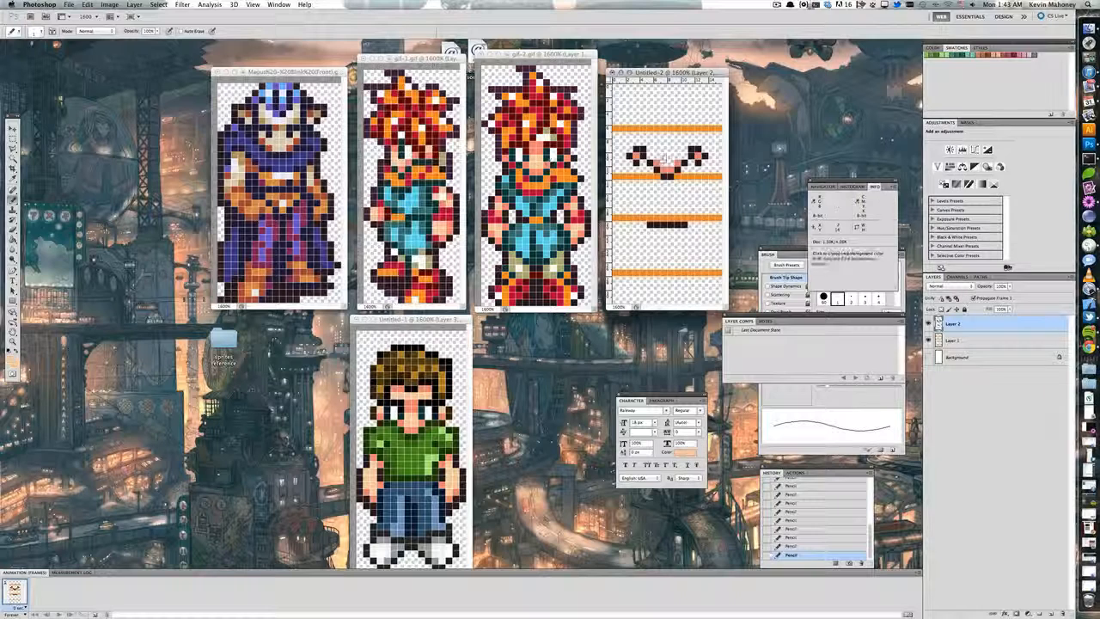
pyautogui.moveTo(665, 159)
pyautogui.mouseDown()
pyautogui.moveTo(664, 142)
pyautogui.moveTo(671, 149)
pyautogui.mouseUp()
pyautogui.keyDown('alt'); pyautogui.click(545, 149); pyautogui.keyUp('alt')
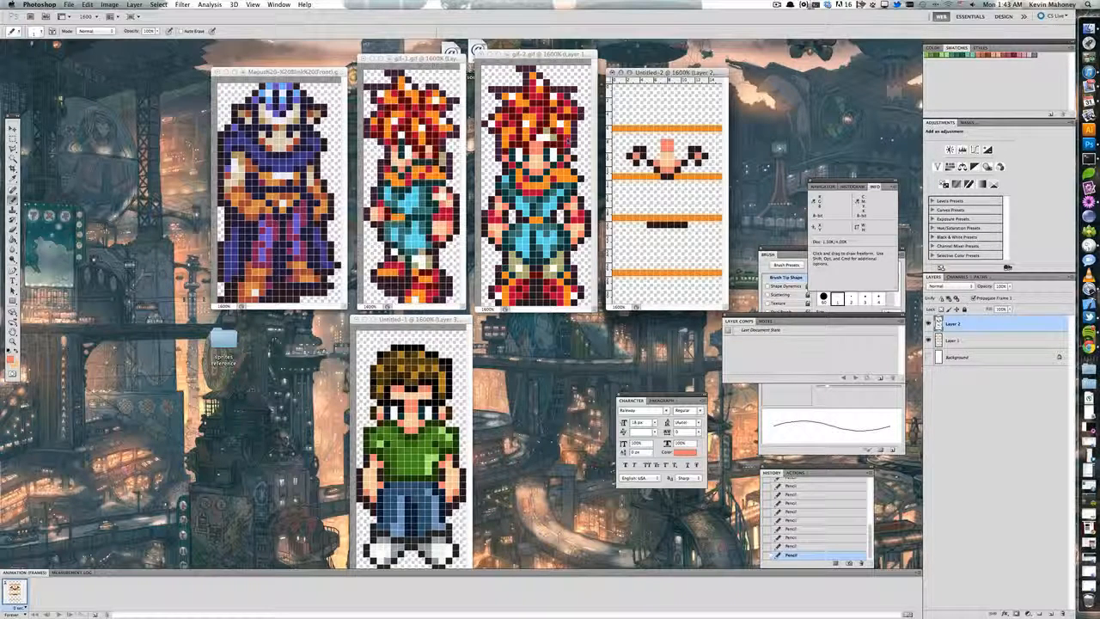
# Step: Sample the reference sprite's dark green and white eye colours and pencil both eyes beside the nose
pyautogui.keyDown('alt'); pyautogui.click(550, 156); pyautogui.keyUp('alt')
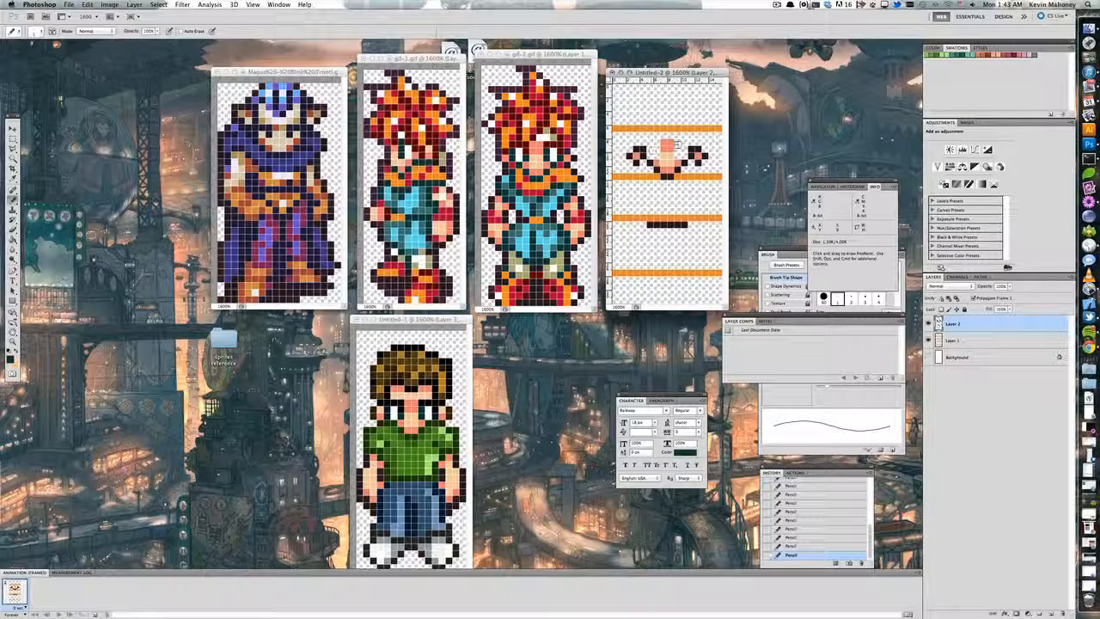
pyautogui.moveTo(678, 149); pyautogui.dragTo(650, 157)
pyautogui.keyDown('alt'); pyautogui.click(554, 156); pyautogui.keyUp('alt')
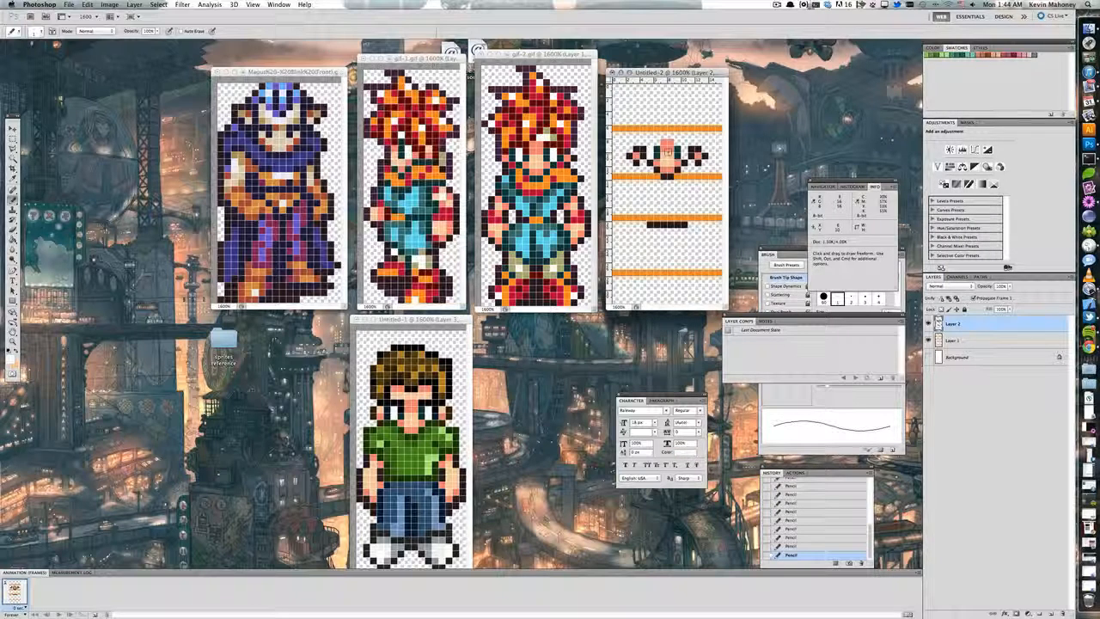
pyautogui.click(684, 150)
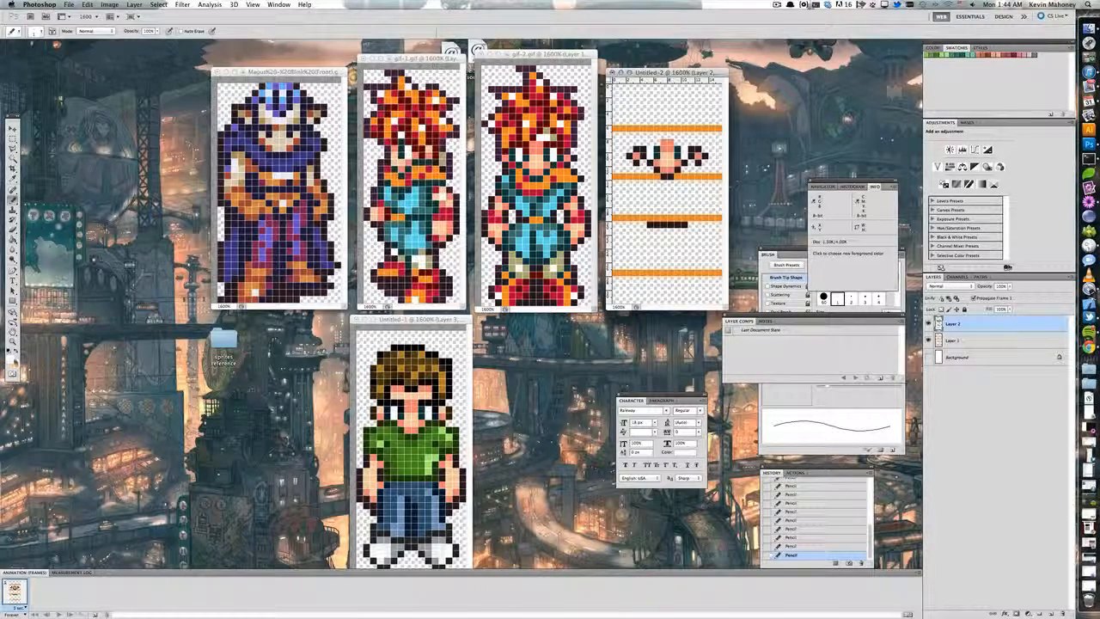
# Step: Choose an orange-brown foreground colour and pencil a brown brow above each eye
pyautogui.click(12, 352)
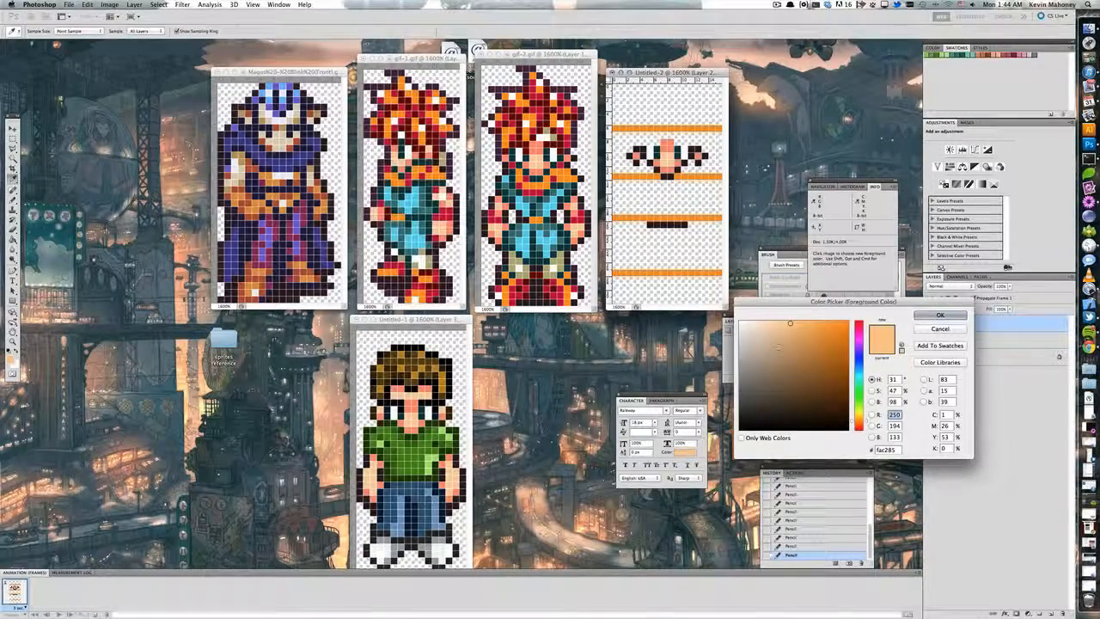
pyautogui.click(938, 316)
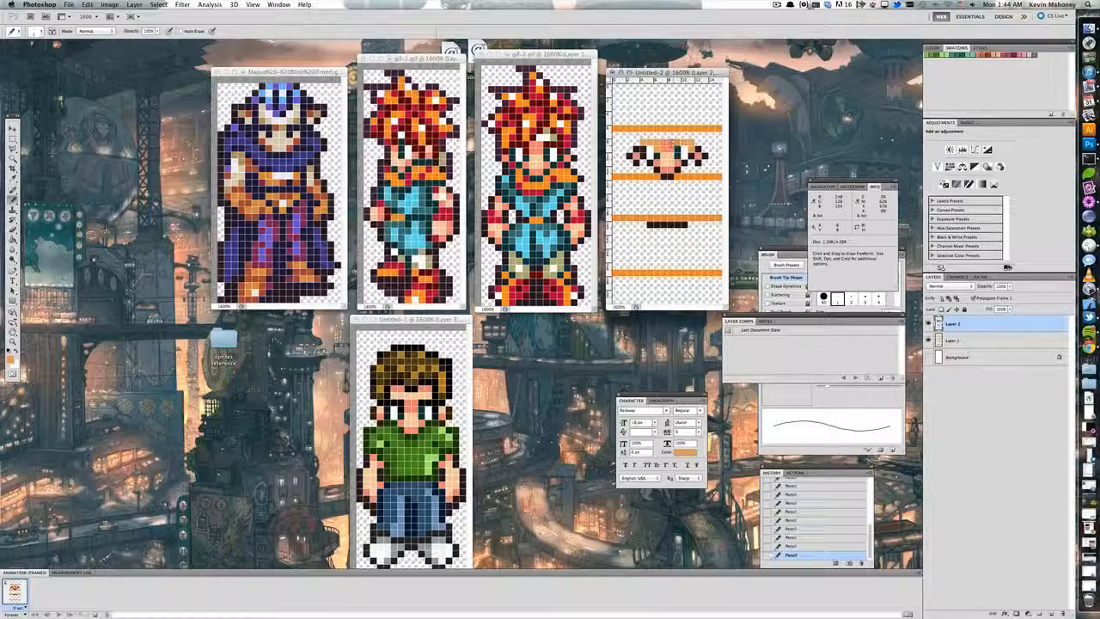
pyautogui.press('super+r')
pyautogui.click(17, 362)
pyautogui.click(814, 331)
pyautogui.click(940, 315)
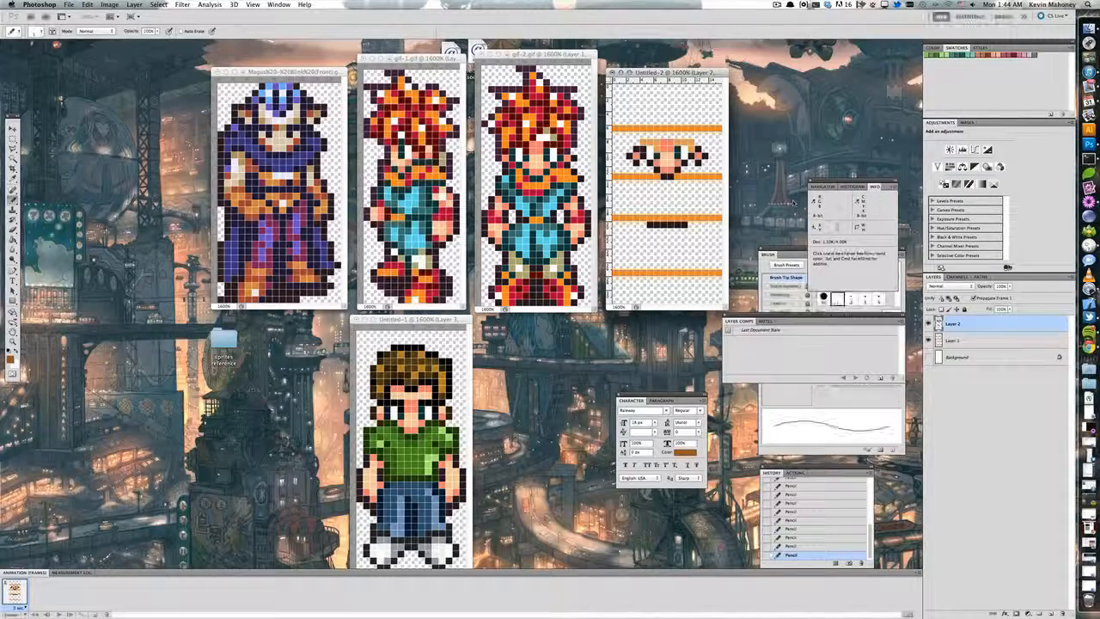
pyautogui.moveTo(655, 141)
pyautogui.mouseDown()
pyautogui.moveTo(644, 141)
pyautogui.moveTo(696, 141)
pyautogui.moveTo(679, 142)
pyautogui.mouseUp()
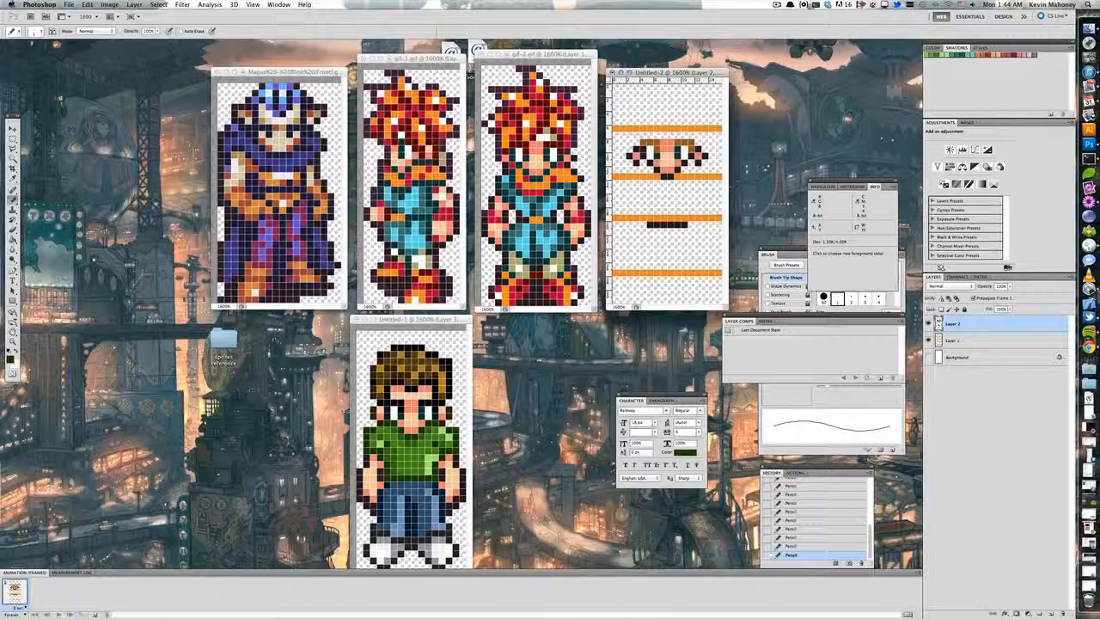
# Step: Set the foreground colour to bright orange #ec9000
pyautogui.click(11, 359)
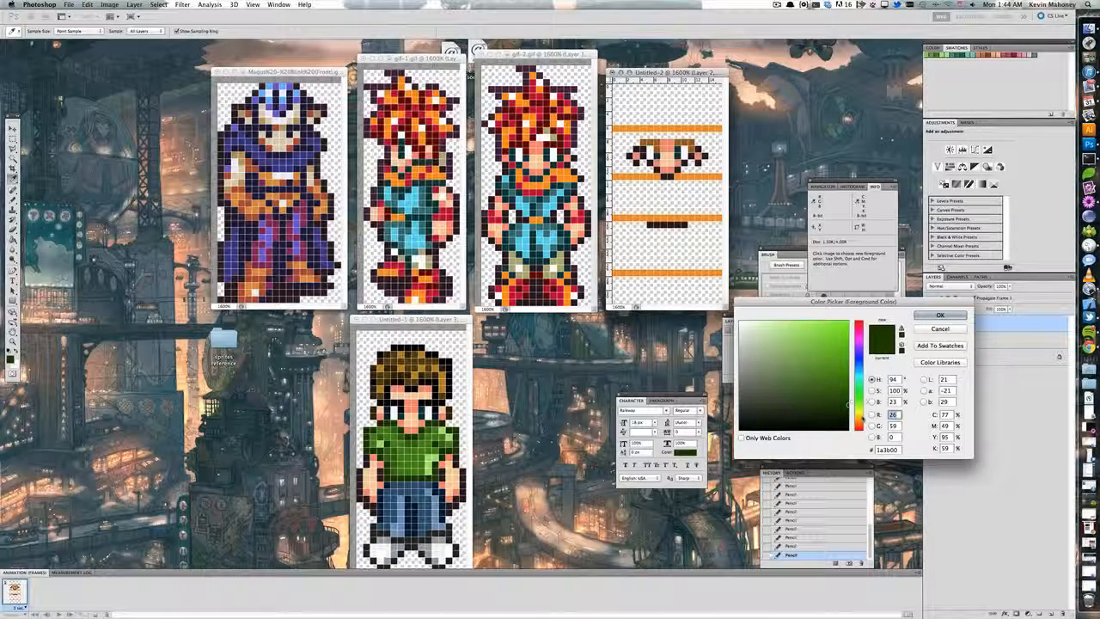
pyautogui.click(858, 416)
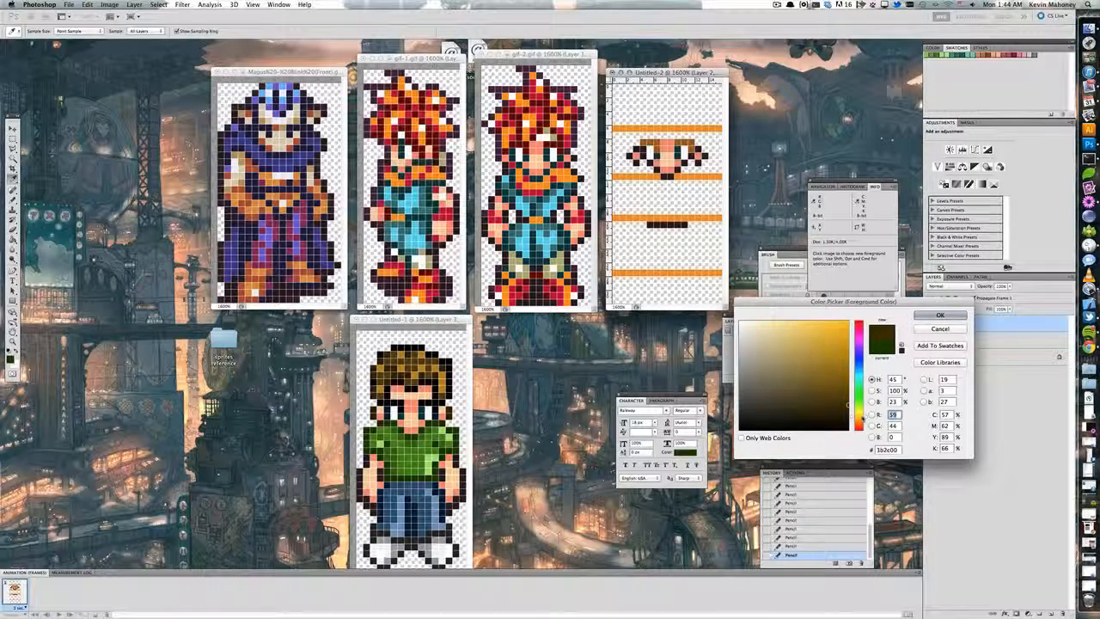
pyautogui.click(848, 330)
pyautogui.moveTo(865, 416); pyautogui.dragTo(865, 419)
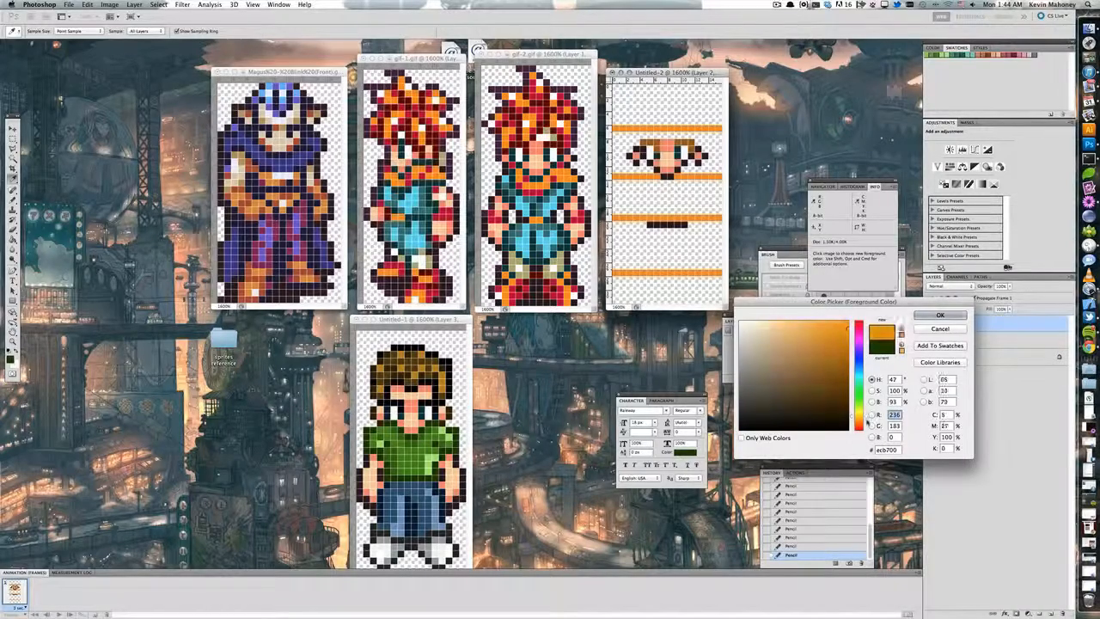
pyautogui.click(940, 315)
# Step: Turn the guide lines on Layer 1 blue with a Hue/Saturation adjustment at hue -180
pyautogui.click(961, 340)
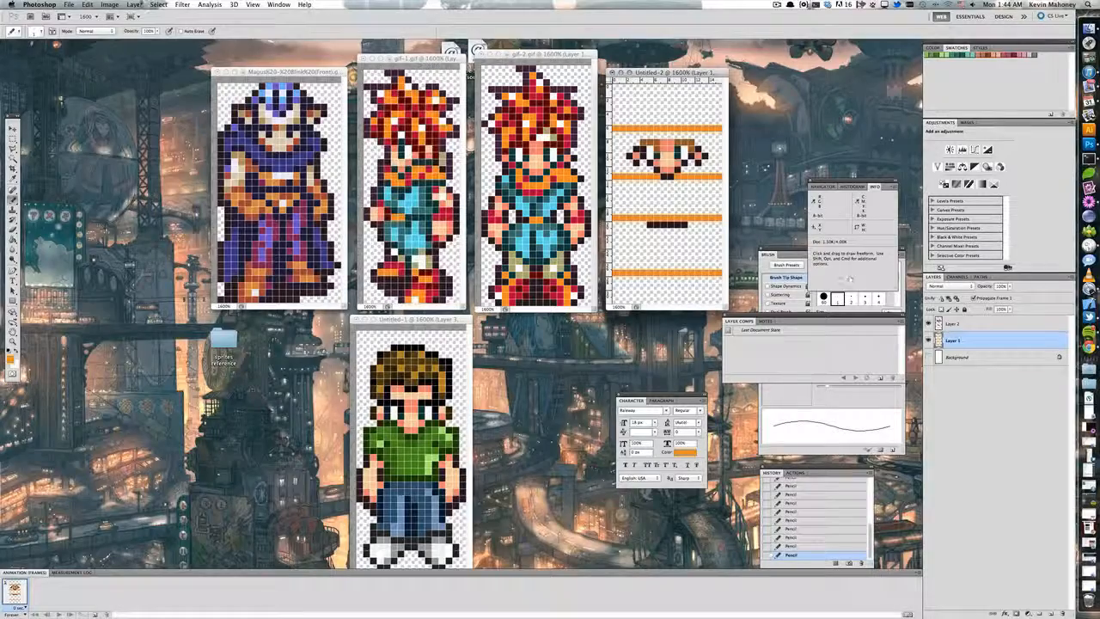
pyautogui.click(109, 5)
pyautogui.moveTo(138, 31)
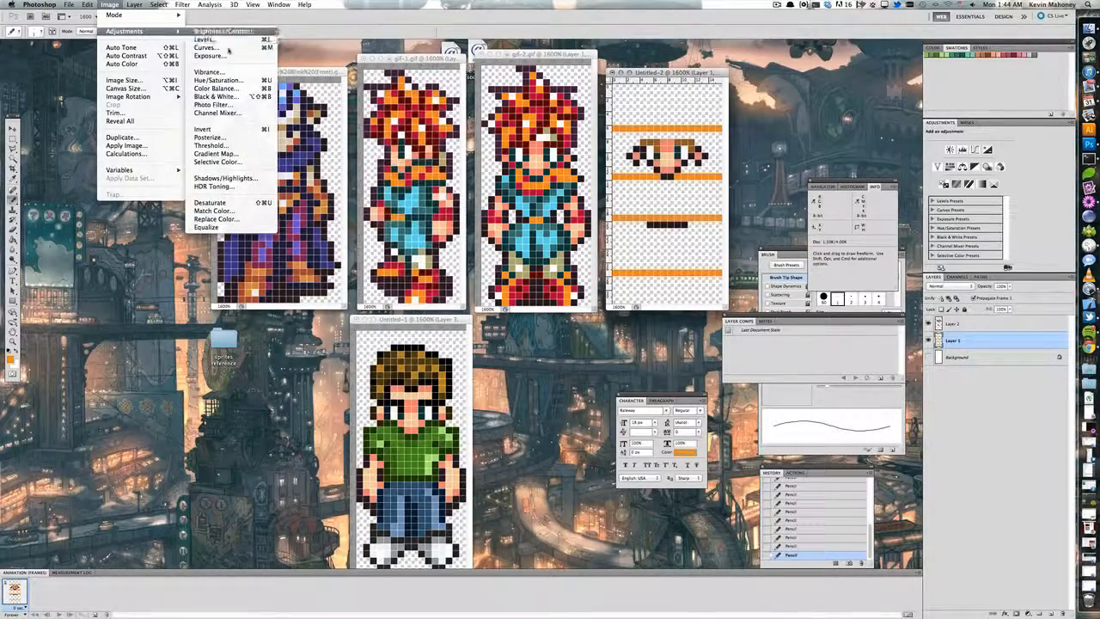
pyautogui.click(215, 80)
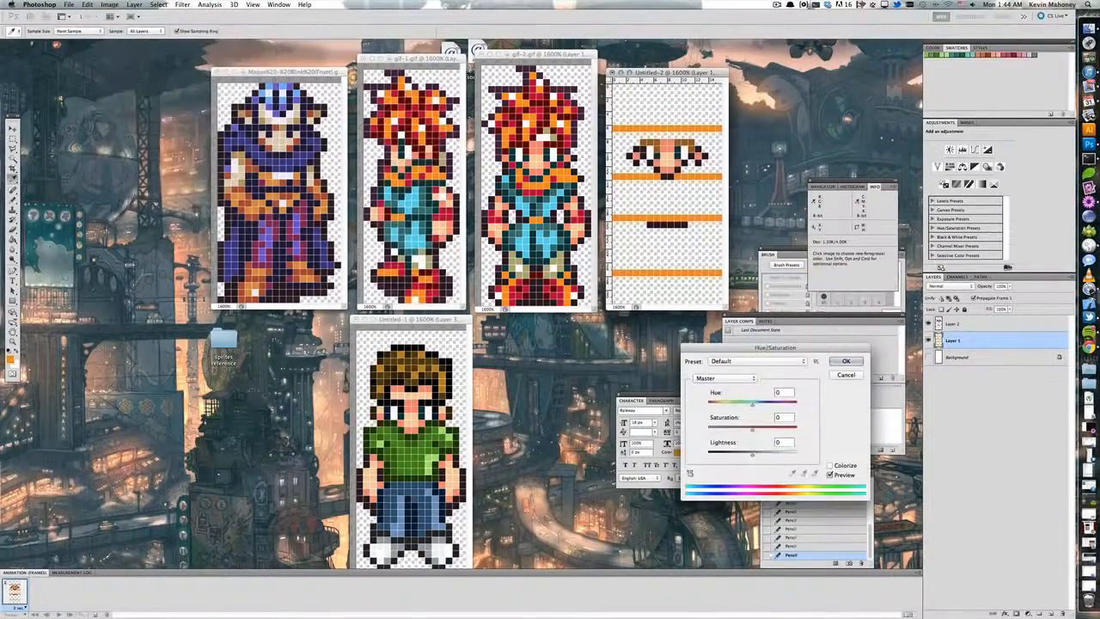
pyautogui.moveTo(752, 405); pyautogui.dragTo(707, 403)
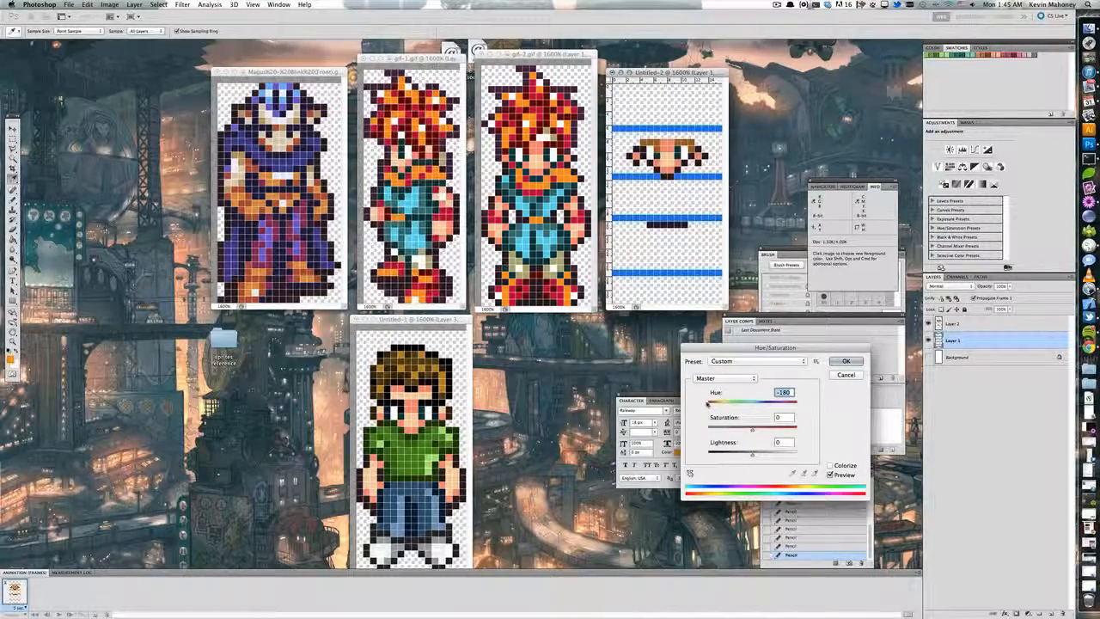
pyautogui.click(845, 361)
# Step: On Layer 2, pencil a vertical orange strip 2 pixels wide from below the chin down to the hem line
pyautogui.click(983, 324)
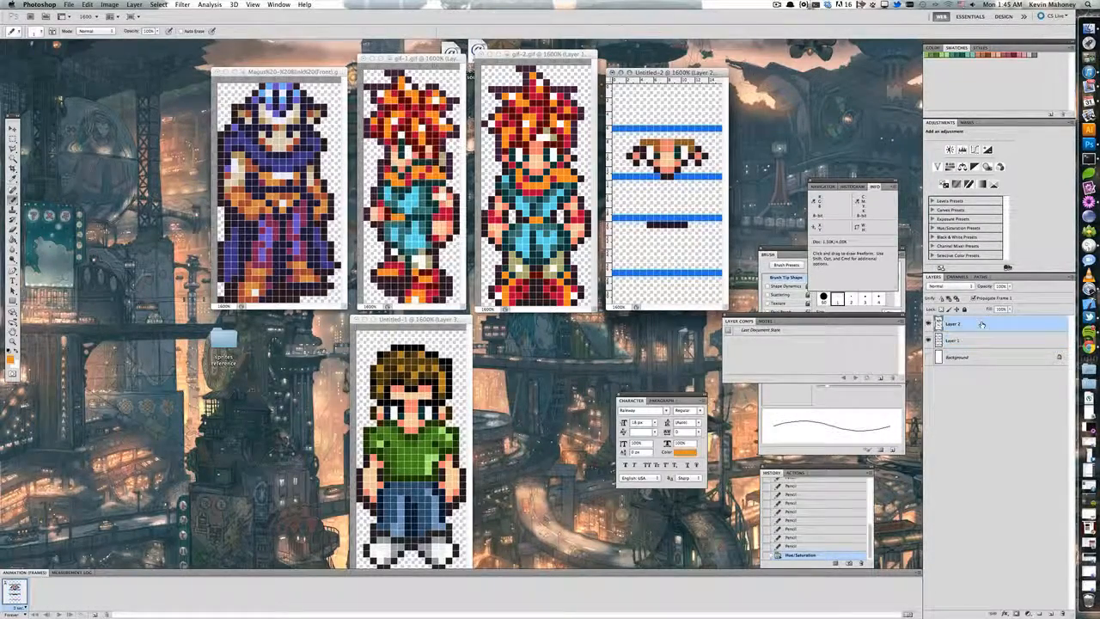
pyautogui.moveTo(666, 182)
pyautogui.mouseDown()
pyautogui.moveTo(666, 214)
pyautogui.moveTo(665, 185)
pyautogui.mouseUp()
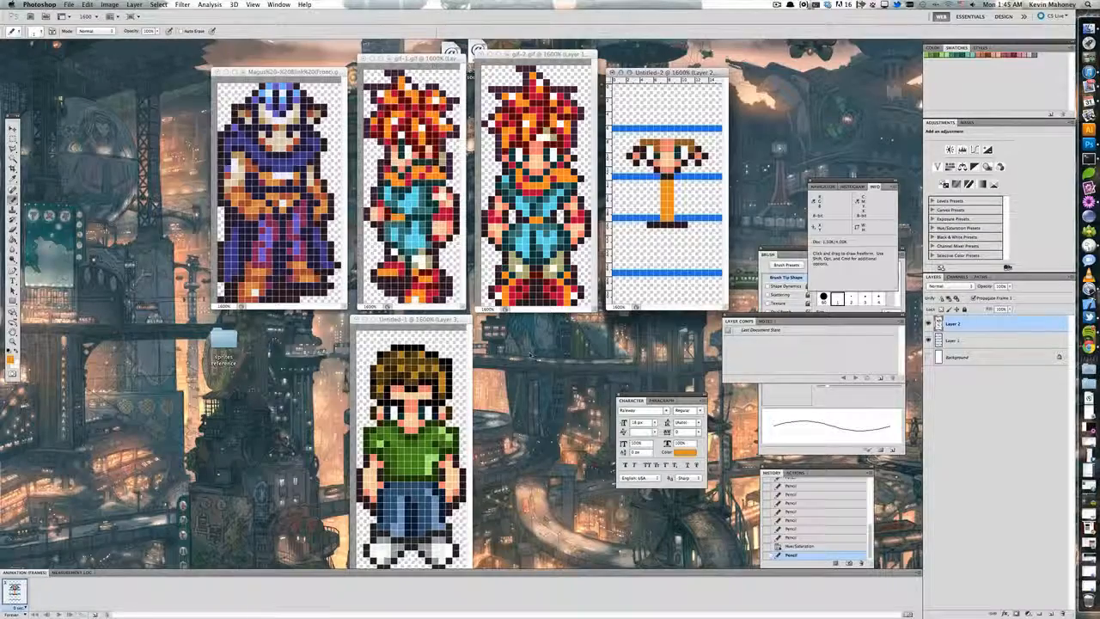
# Step: Choose a dark brown, repaint the hem line with it, widen it to 8 pixels and pencil a short vertical side up from each end
pyautogui.click(10, 359)
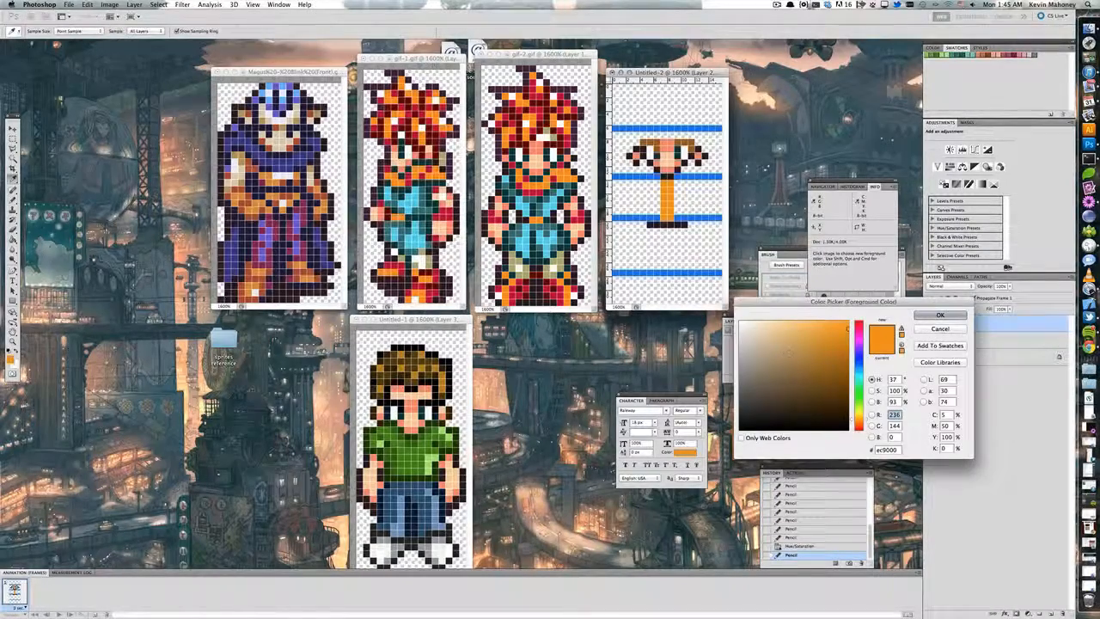
pyautogui.moveTo(844, 374); pyautogui.dragTo(842, 384)
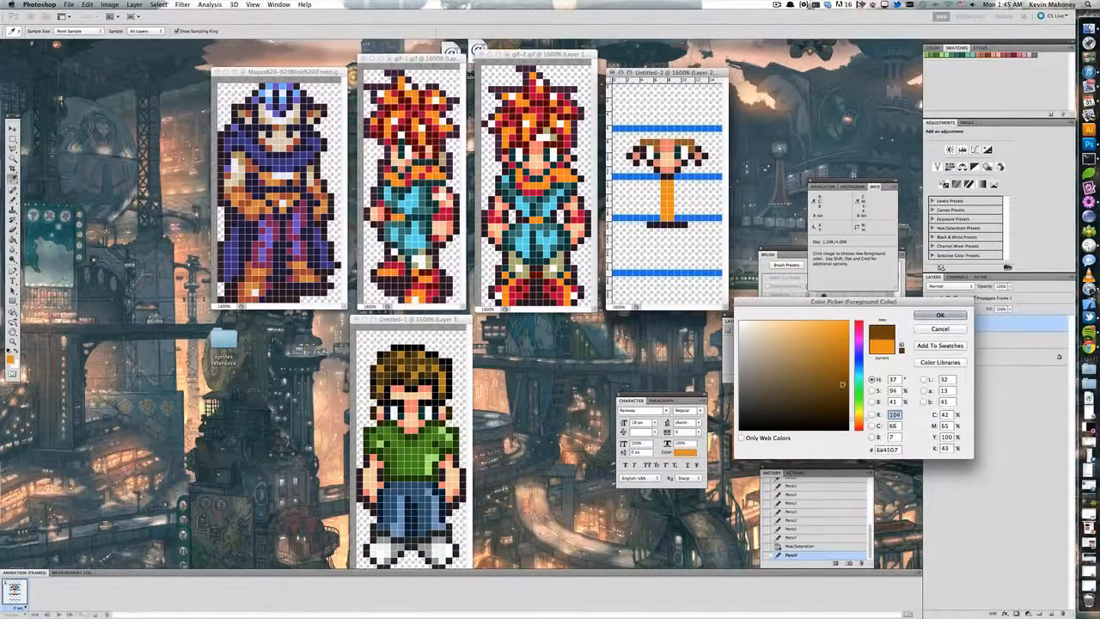
pyautogui.click(940, 314)
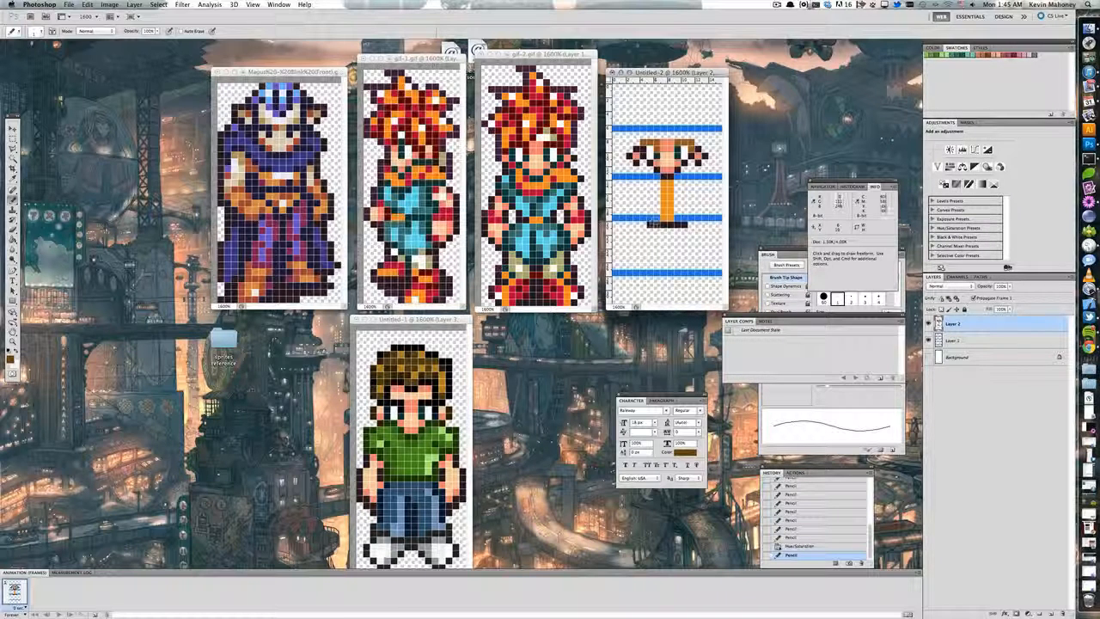
pyautogui.moveTo(650, 225)
pyautogui.mouseDown()
pyautogui.moveTo(683, 225)
pyautogui.moveTo(658, 223)
pyautogui.mouseUp()
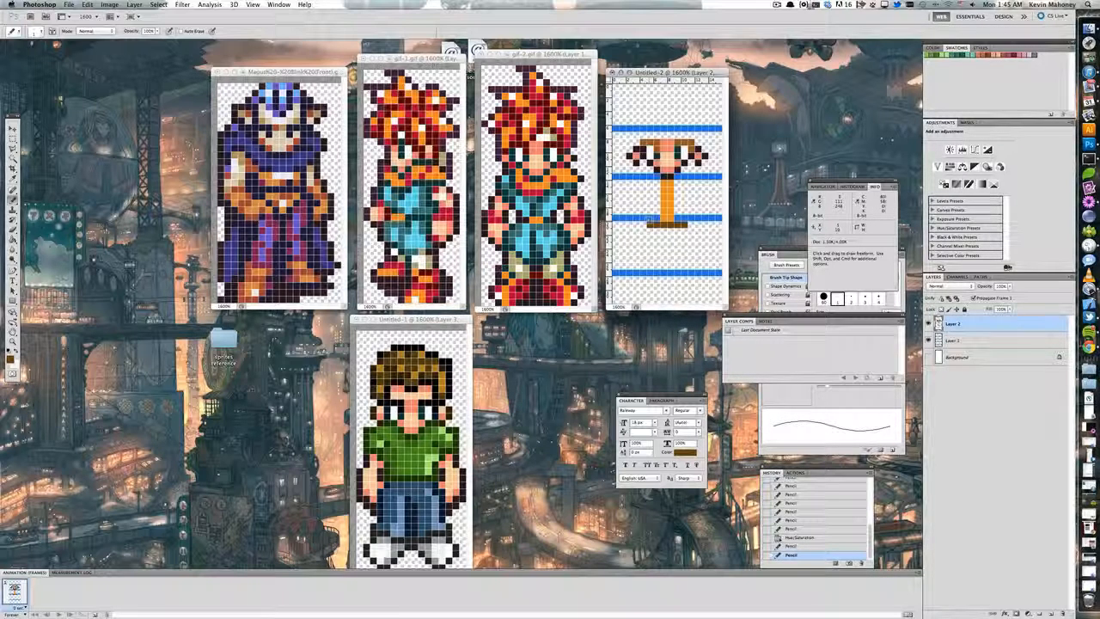
pyautogui.click(643, 225)
pyautogui.click(691, 225)
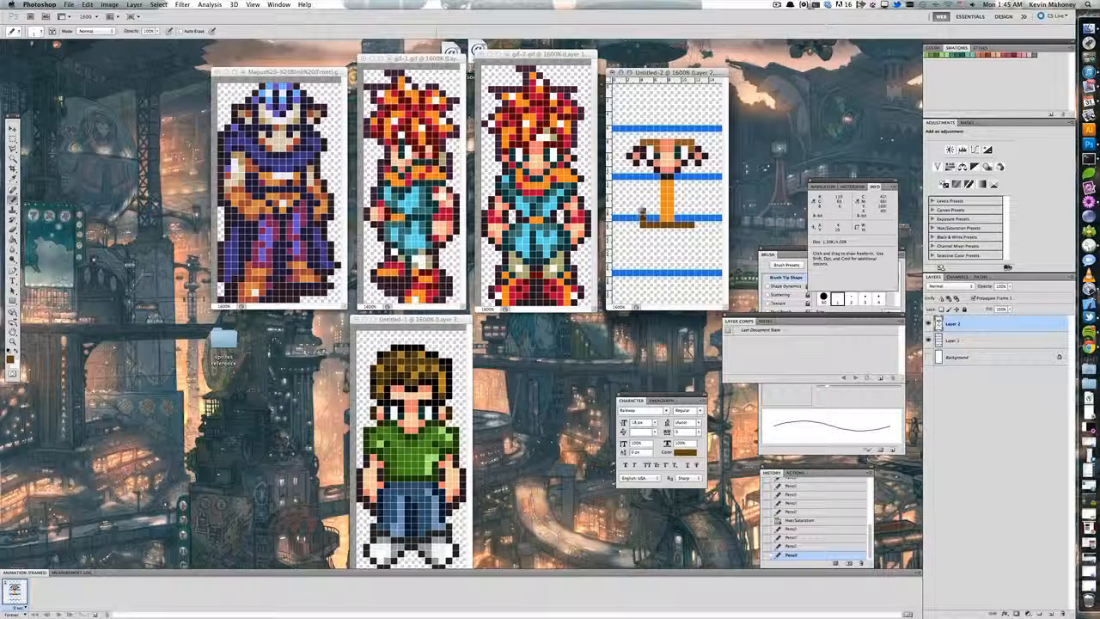
pyautogui.moveTo(643, 220)
pyautogui.mouseDown()
pyautogui.moveTo(642, 202)
pyautogui.moveTo(690, 212)
pyautogui.moveTo(691, 202)
pyautogui.mouseUp()
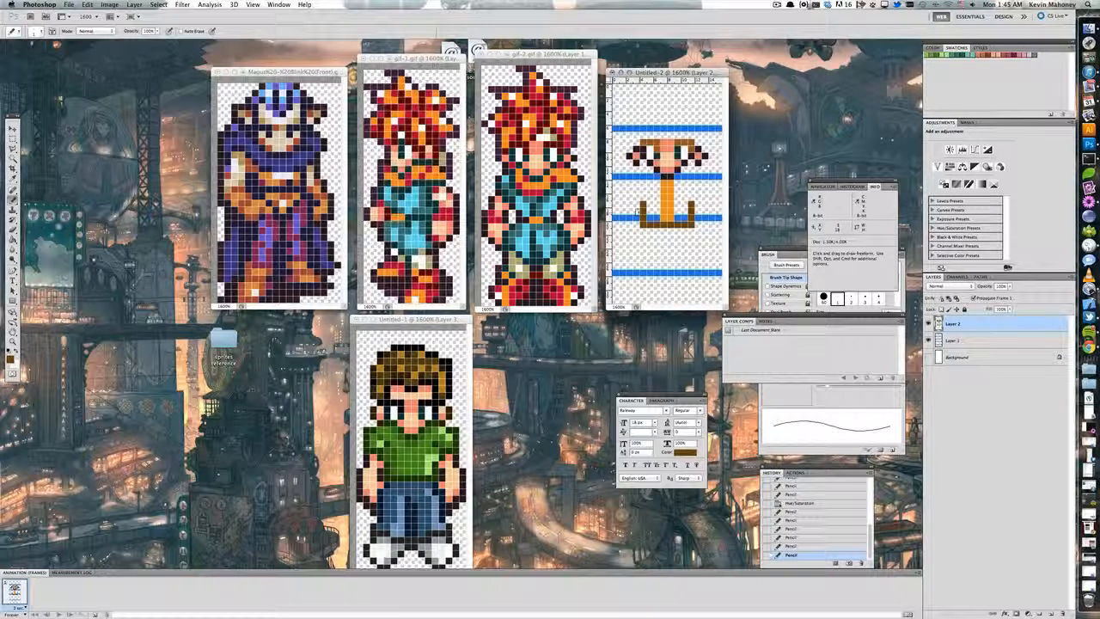
# Step: Sample the dark outline colour from the red-haired sprite and pencil dark pixels beside both sides of the torso
pyautogui.keyDown('alt'); pyautogui.click(568, 214); pyautogui.keyUp('alt')
pyautogui.click(636, 210)
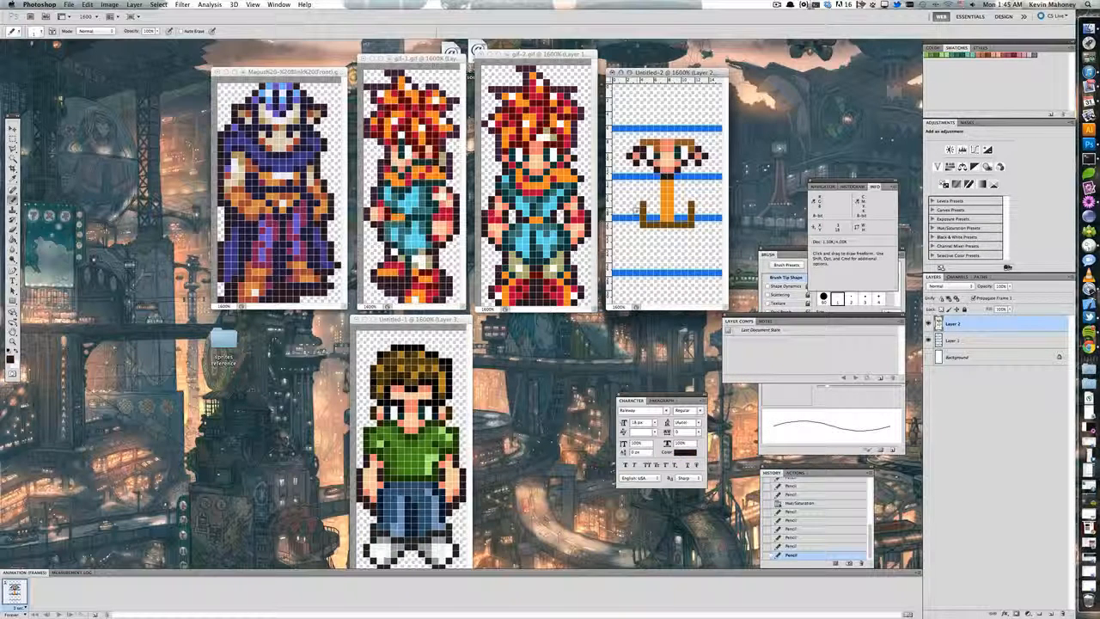
pyautogui.click(692, 213)
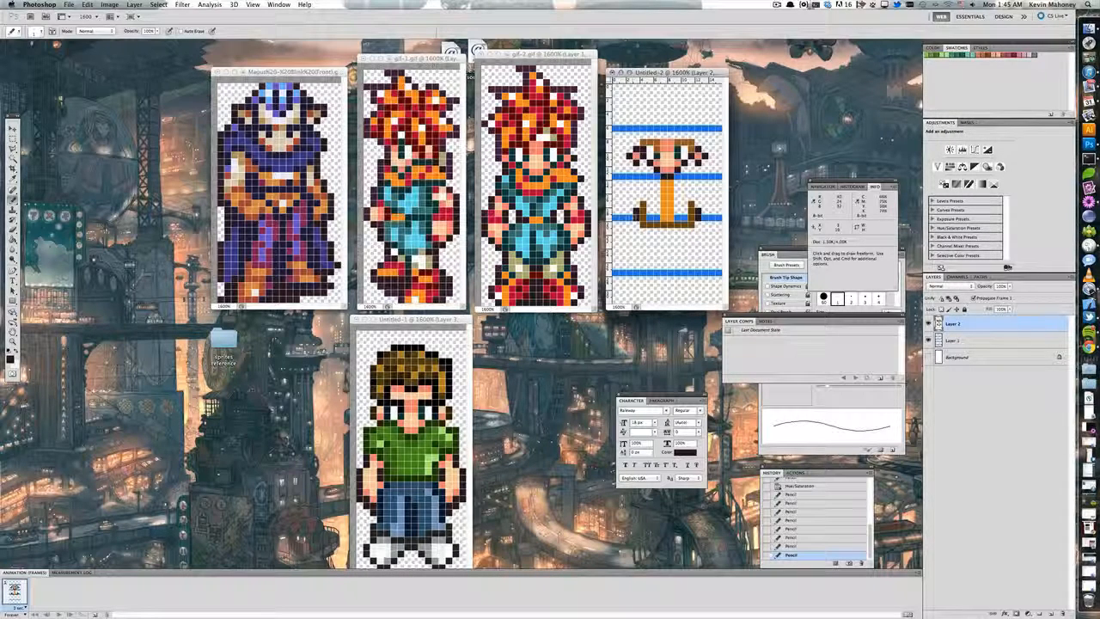
# Step: Pick a dark outline colour from the swatches and pencil the outer outlines of both hands, curving inward below the belt guide
pyautogui.click(1008, 55)
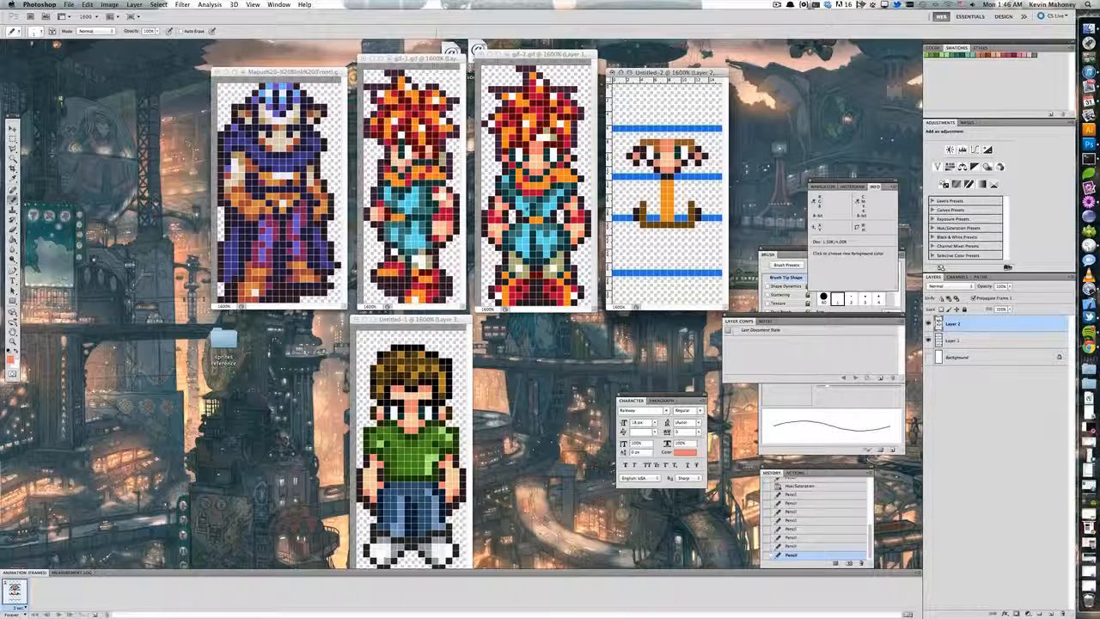
pyautogui.click(1015, 55)
pyautogui.moveTo(615, 212); pyautogui.dragTo(615, 224)
pyautogui.click(615, 225)
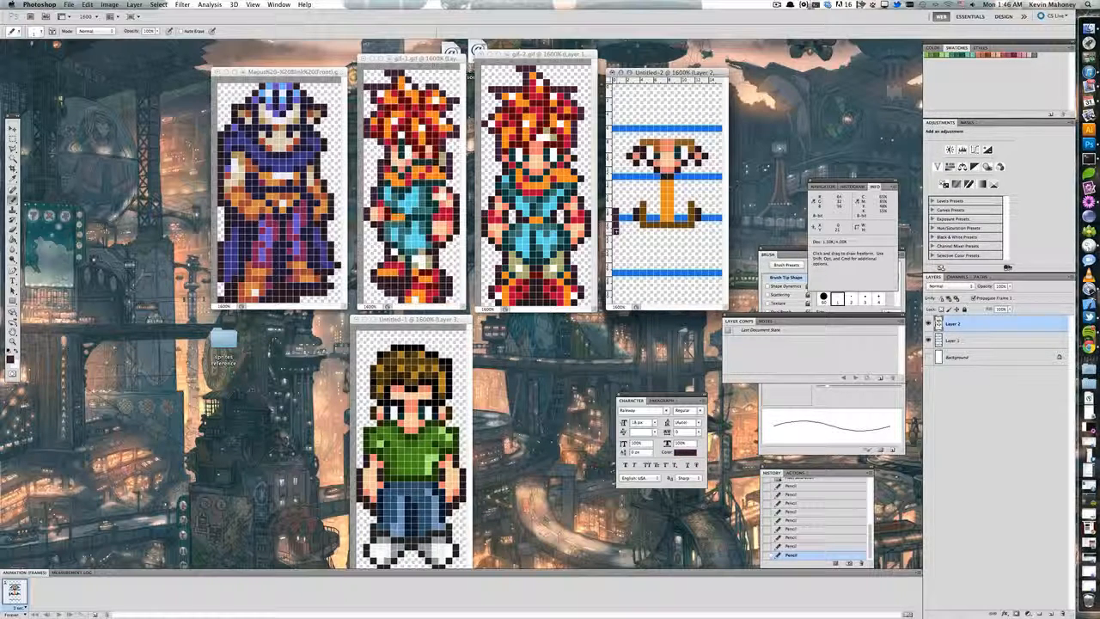
pyautogui.click(622, 238)
pyautogui.click(629, 245)
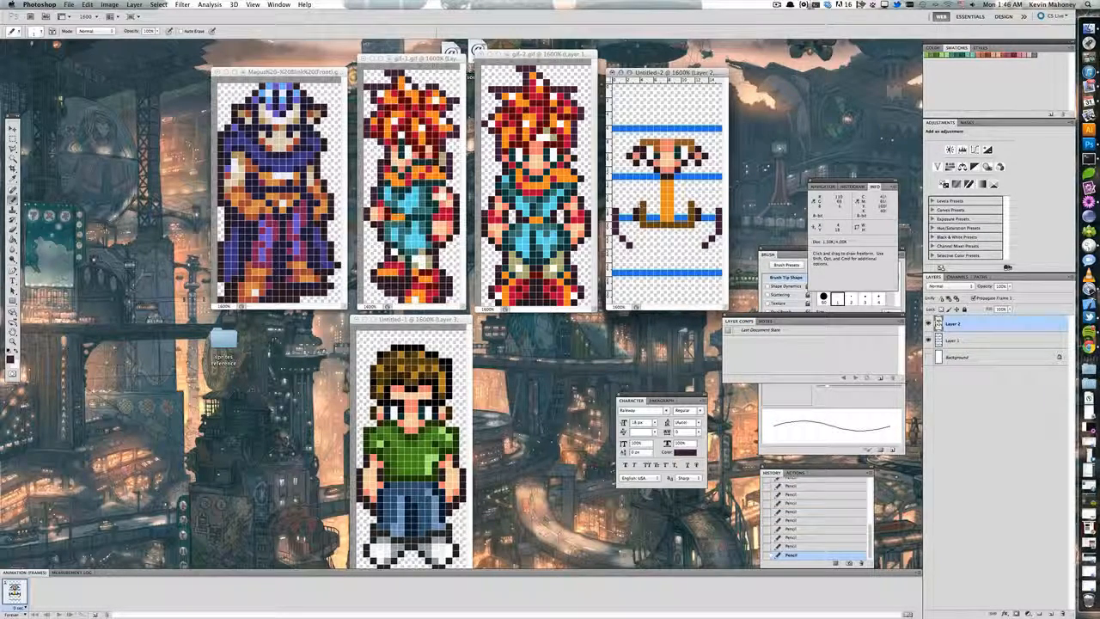
# Step: Sample light skin from the green-shirted sprite's arm and fill in the new sprite's forearm and hand at the canvas's left edge
pyautogui.keyDown('alt'); pyautogui.click(640, 203); pyautogui.keyUp('alt')
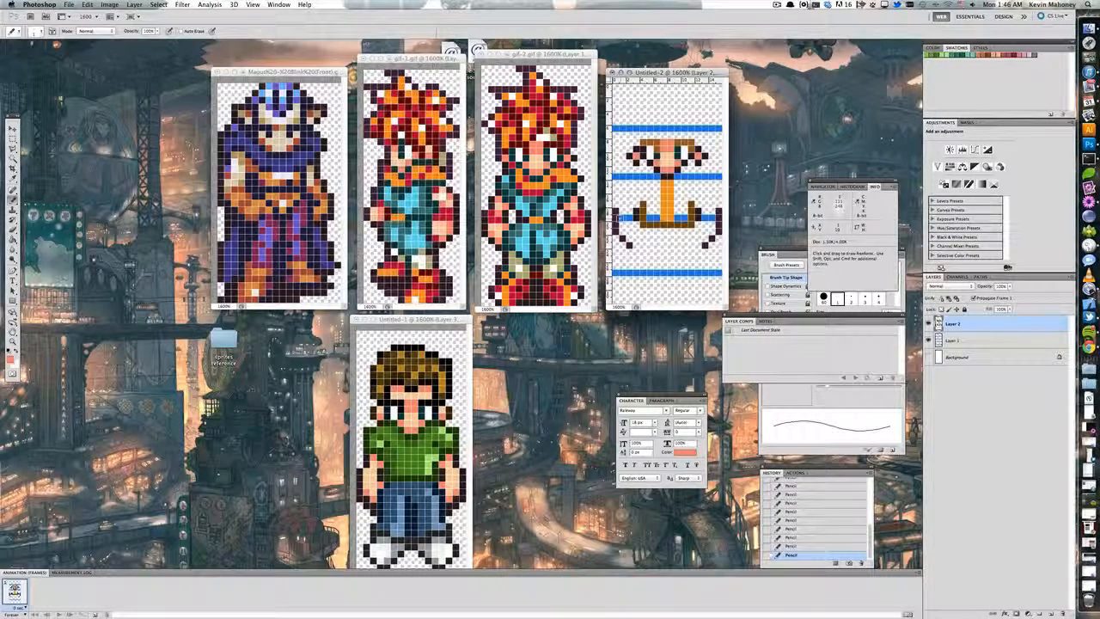
pyautogui.keyDown('alt'); pyautogui.click(374, 475); pyautogui.keyUp('alt')
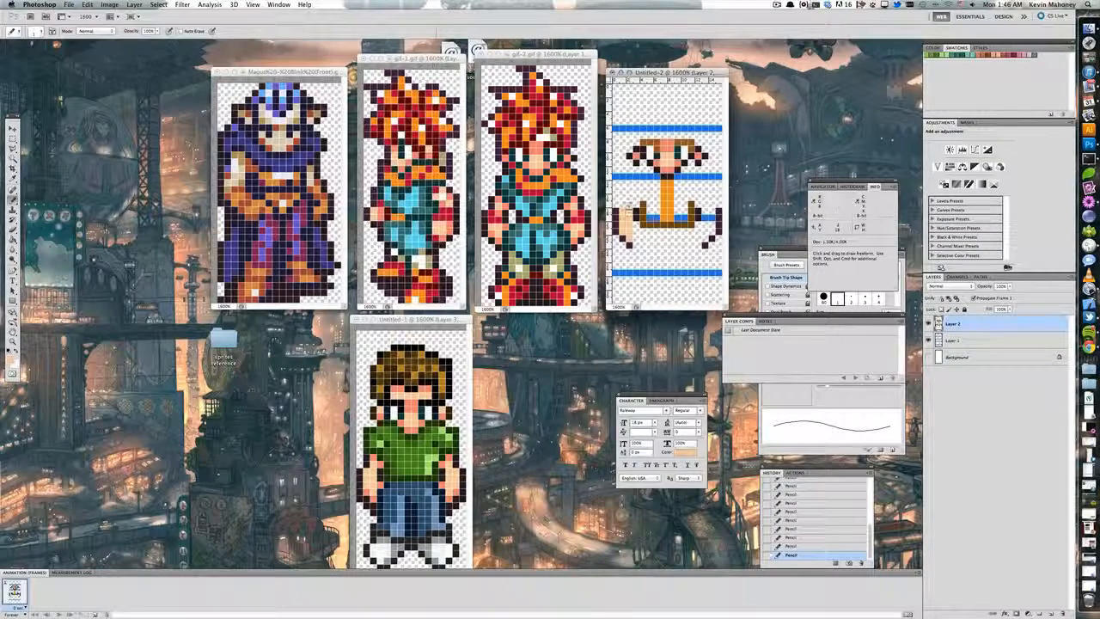
pyautogui.keyDown('alt'); pyautogui.click(629, 198); pyautogui.keyUp('alt')
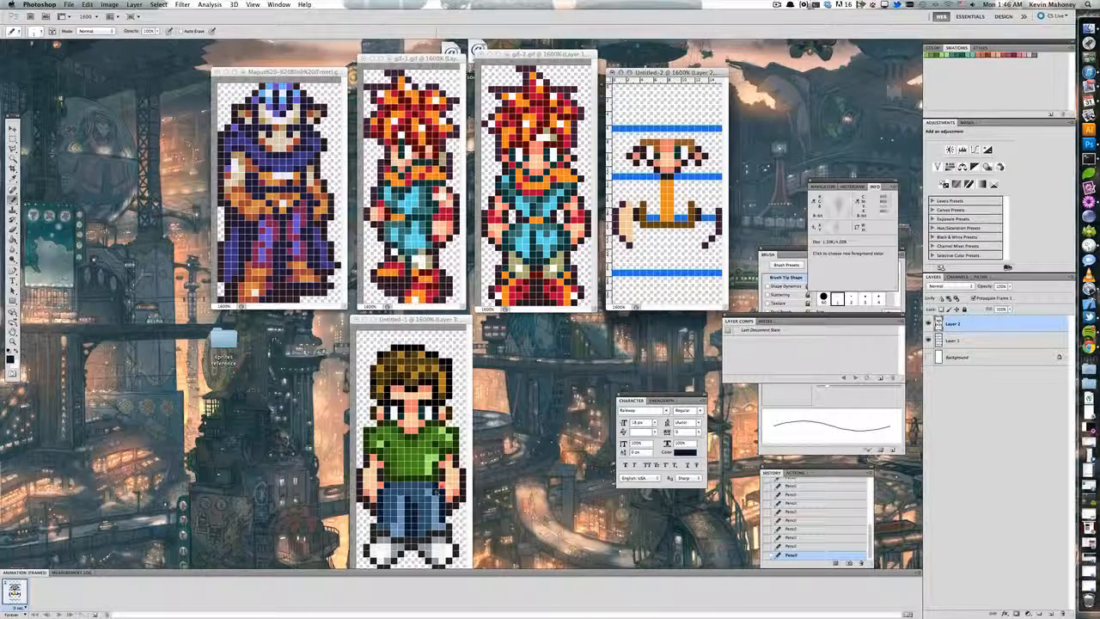
pyautogui.keyDown('alt'); pyautogui.click(623, 223); pyautogui.keyUp('alt')
pyautogui.click(621, 225)
pyautogui.click(678, 230)
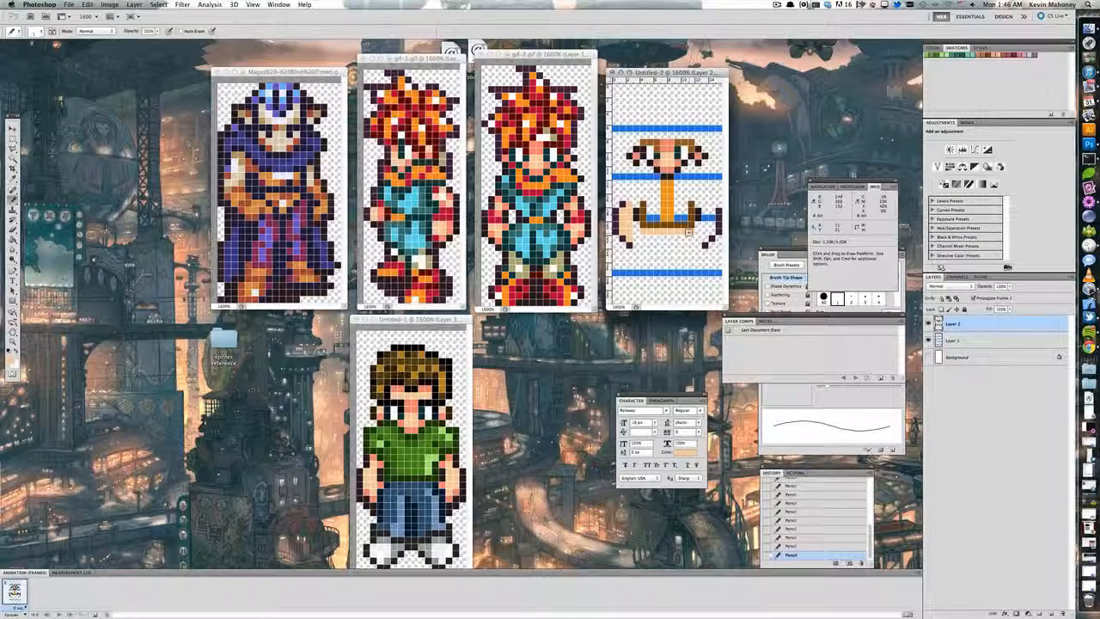
# Step: Sample the hem's brown, mix a duller, darker brown from it and pencil a line along the top of the trousers
pyautogui.keyDown('alt'); pyautogui.click(643, 225); pyautogui.keyUp('alt')
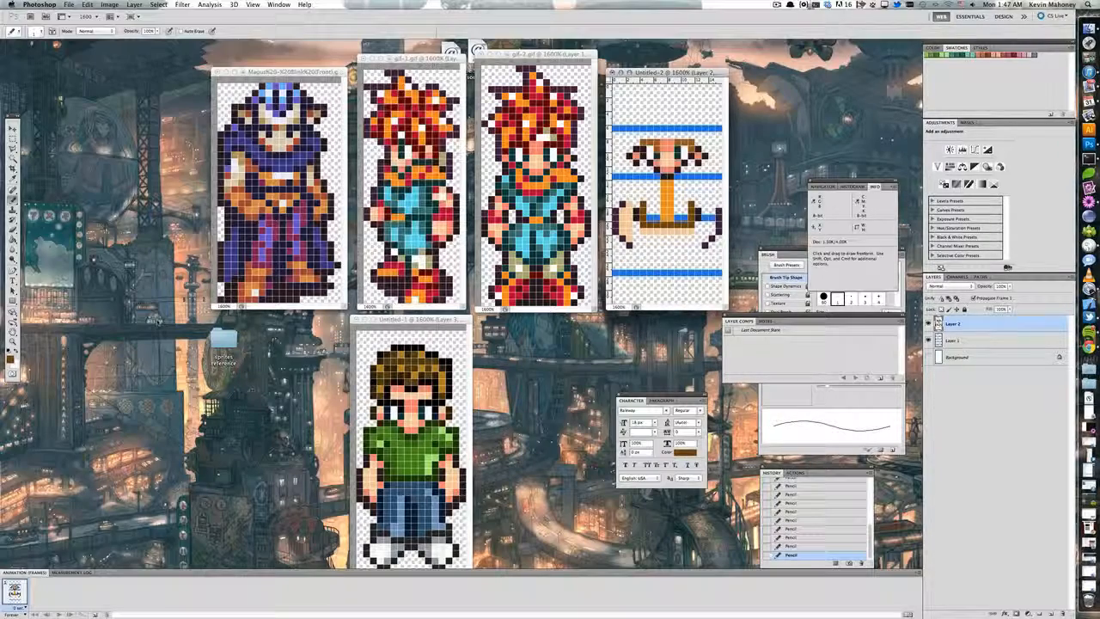
pyautogui.click(10, 357)
pyautogui.moveTo(808, 359); pyautogui.dragTo(800, 392)
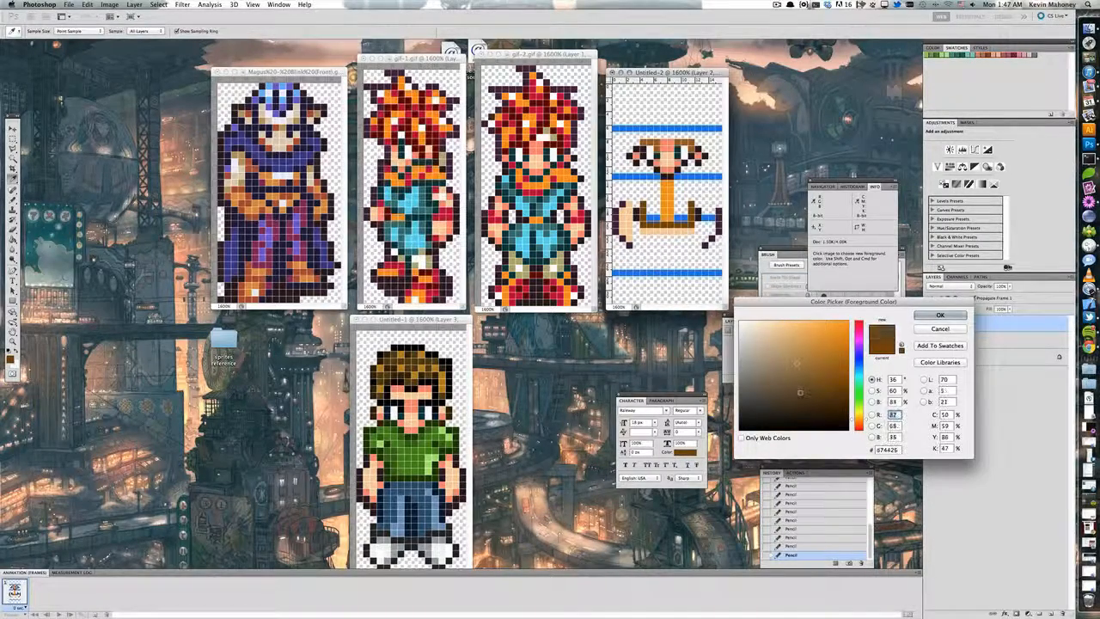
pyautogui.click(940, 316)
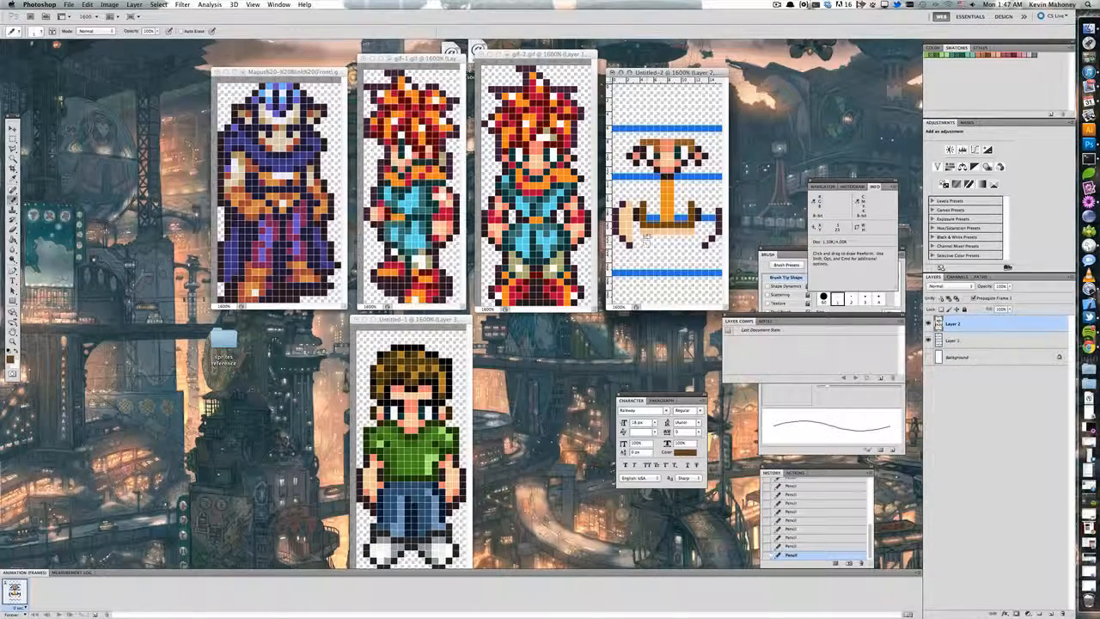
pyautogui.moveTo(640, 232); pyautogui.dragTo(688, 231)
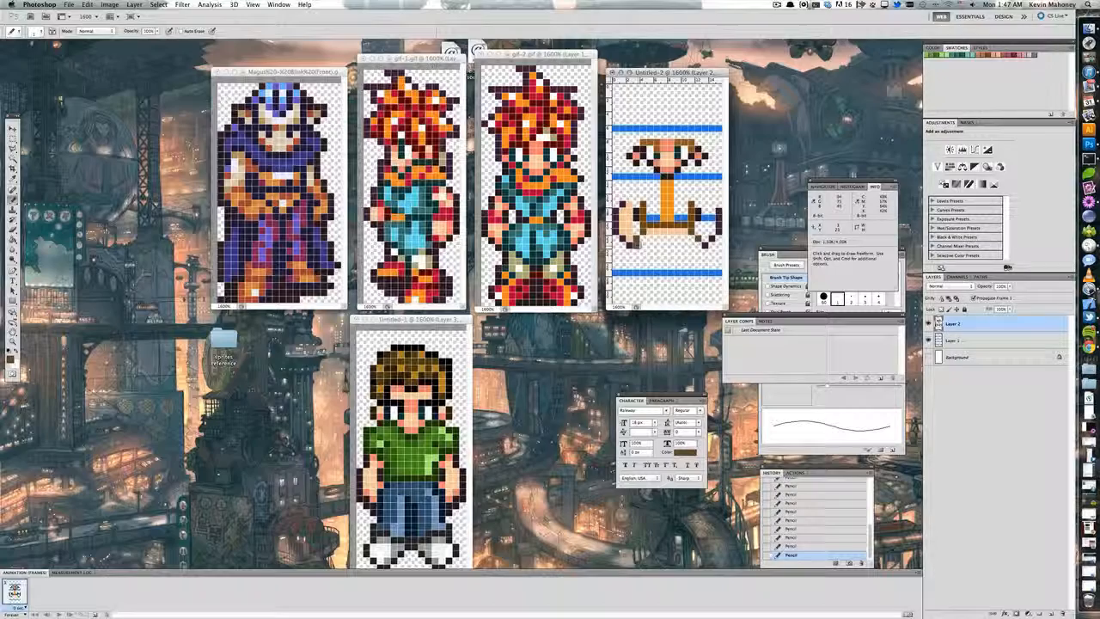
# Step: Pencil the outer line of both trouser legs down to the lower guide and a two-pixel-wide dark gap between the legs
pyautogui.moveTo(637, 256); pyautogui.dragTo(637, 265)
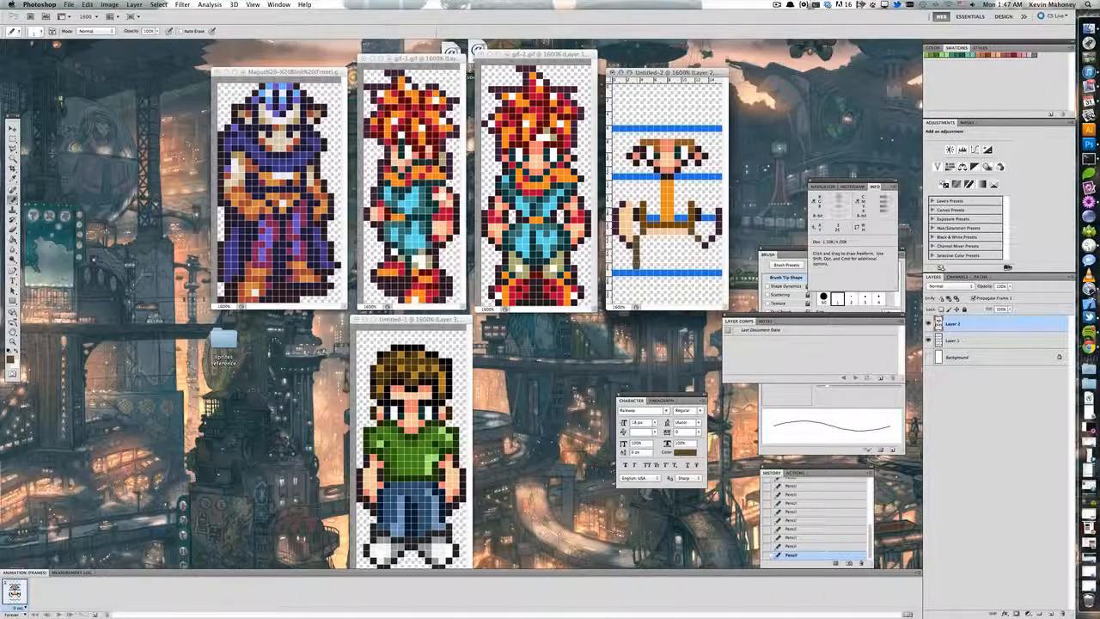
pyautogui.moveTo(697, 240); pyautogui.dragTo(698, 266)
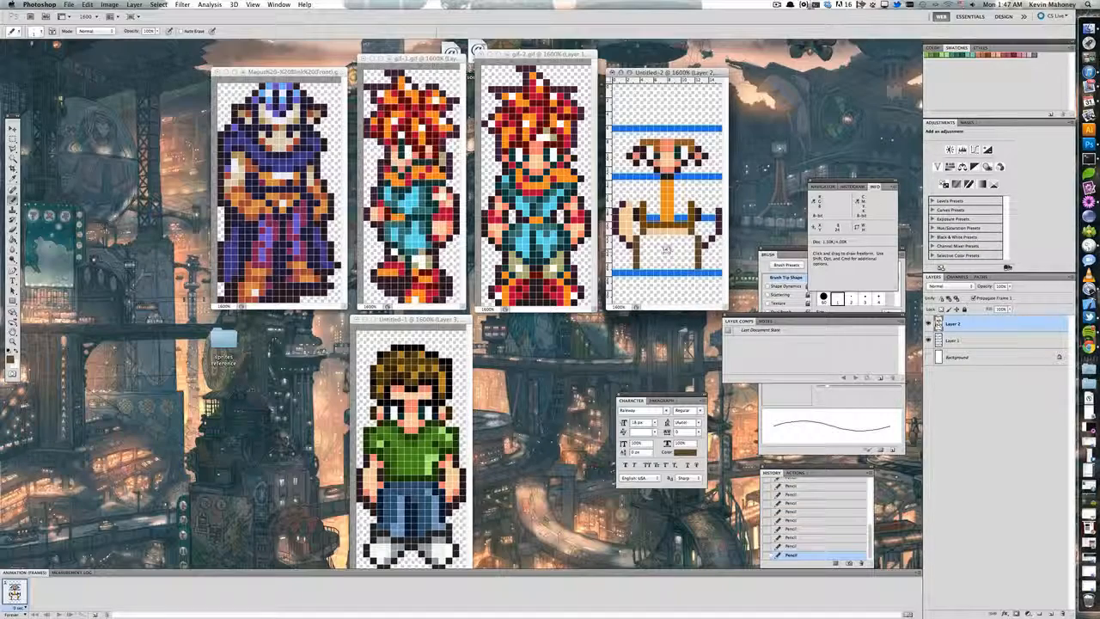
pyautogui.moveTo(664, 251); pyautogui.dragTo(664, 272)
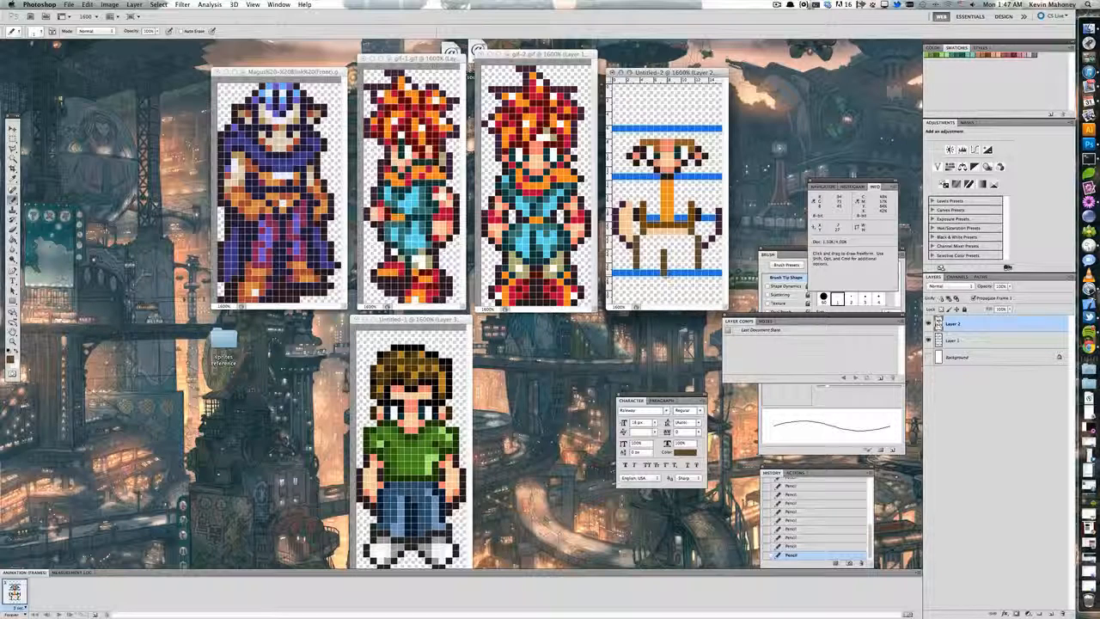
pyautogui.moveTo(665, 257); pyautogui.dragTo(669, 291)
pyautogui.click(663, 278)
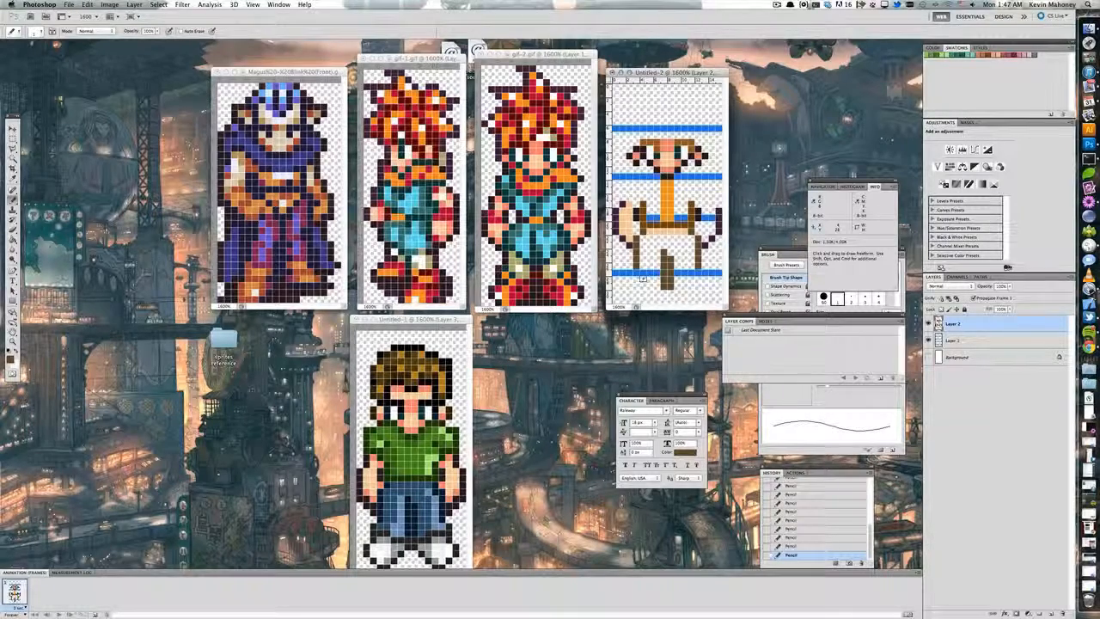
# Step: Flare the trouser legs outward at the lower guide with dark brown pixels on both outer sides, erasing a stray pixel
pyautogui.moveTo(628, 272); pyautogui.dragTo(628, 287)
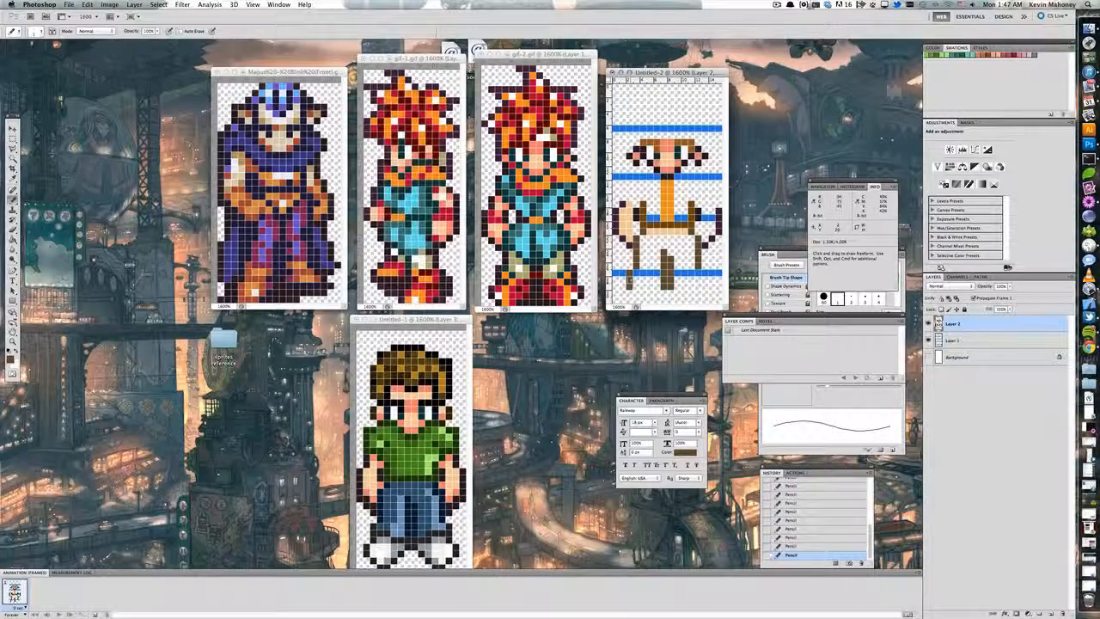
pyautogui.press('e')
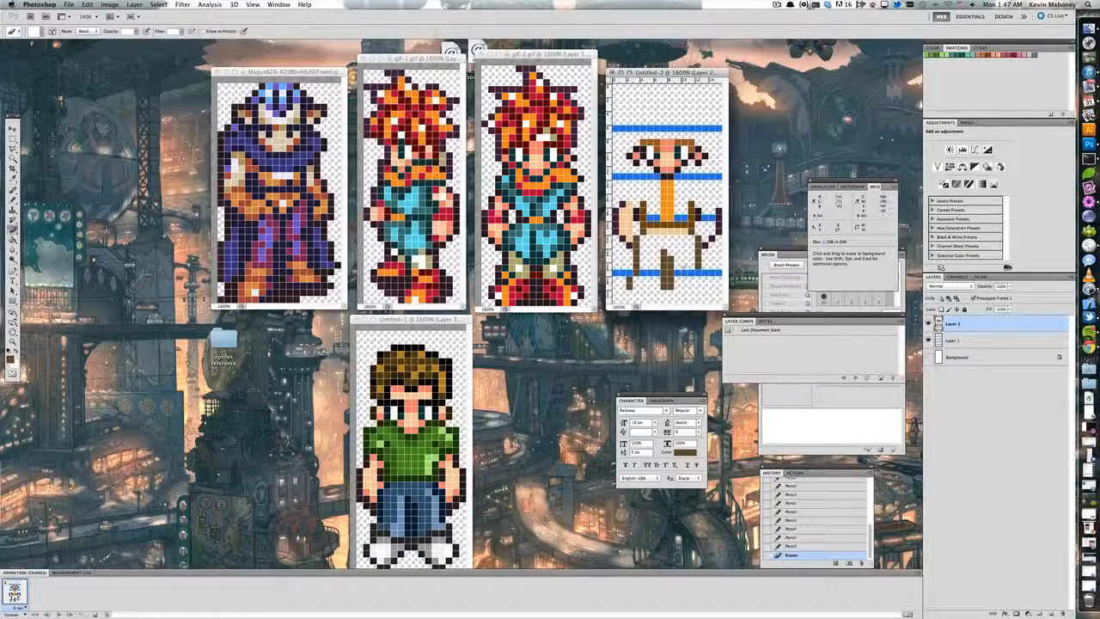
pyautogui.click(681, 268)
pyautogui.press('b')
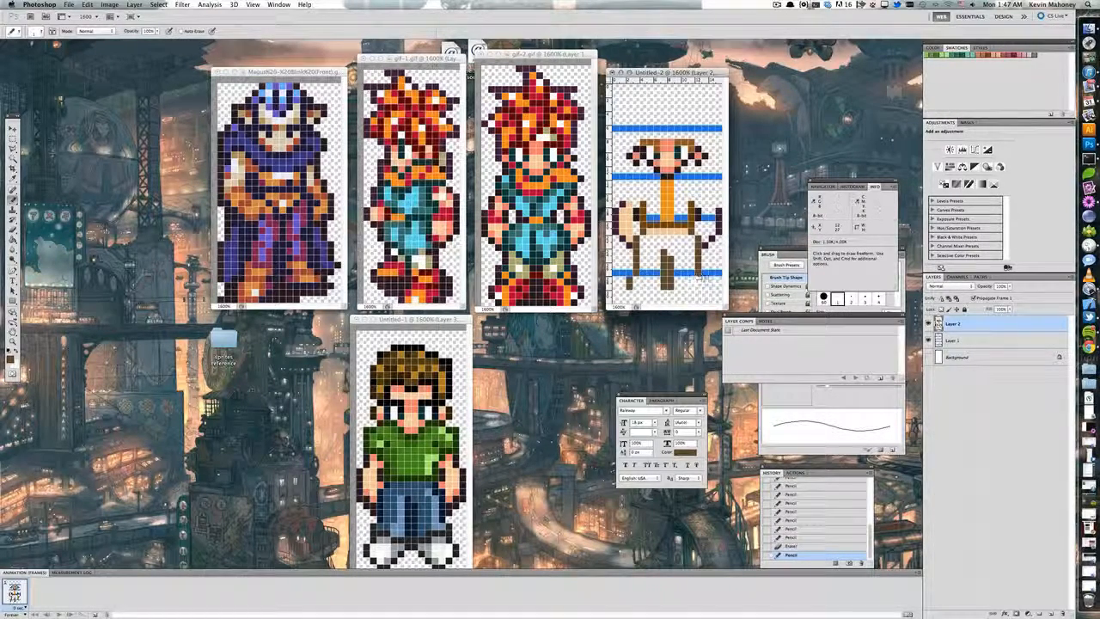
pyautogui.click(707, 284)
# Step: Fill the trouser legs with a light tan and outline their bottom edges with the dark brown of the leg lines
pyautogui.keyDown('alt'); pyautogui.click(655, 228); pyautogui.keyUp('alt')
pyautogui.moveTo(644, 239)
pyautogui.mouseDown()
pyautogui.moveTo(653, 272)
pyautogui.moveTo(651, 284)
pyautogui.moveTo(639, 282)
pyautogui.moveTo(657, 281)
pyautogui.moveTo(653, 242)
pyautogui.moveTo(637, 272)
pyautogui.moveTo(666, 242)
pyautogui.moveTo(680, 251)
pyautogui.moveTo(680, 285)
pyautogui.moveTo(697, 282)
pyautogui.moveTo(687, 238)
pyautogui.moveTo(668, 243)
pyautogui.moveTo(691, 249)
pyautogui.mouseUp()
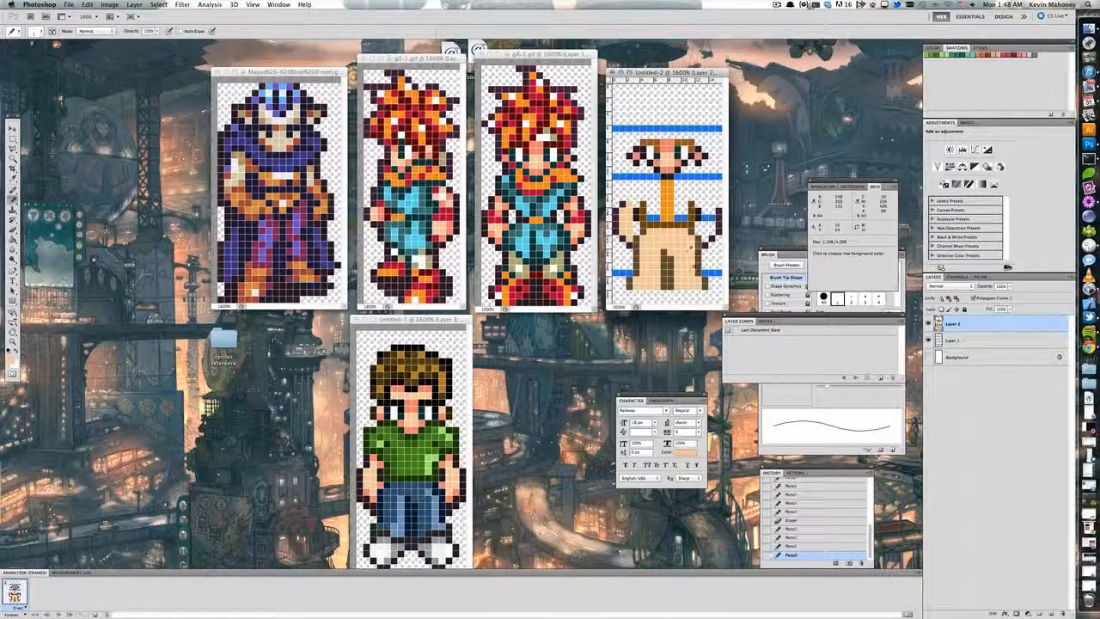
pyautogui.keyDown('alt'); pyautogui.click(683, 279); pyautogui.keyUp('alt')
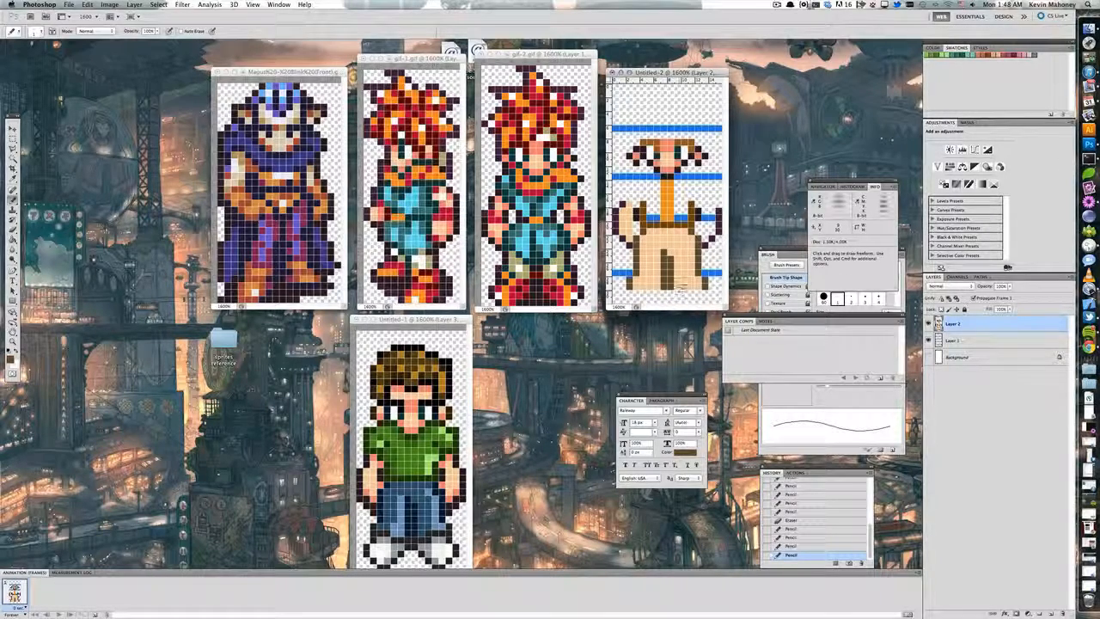
pyautogui.click(649, 285)
pyautogui.click(639, 288)
pyautogui.click(649, 289)
pyautogui.click(673, 291)
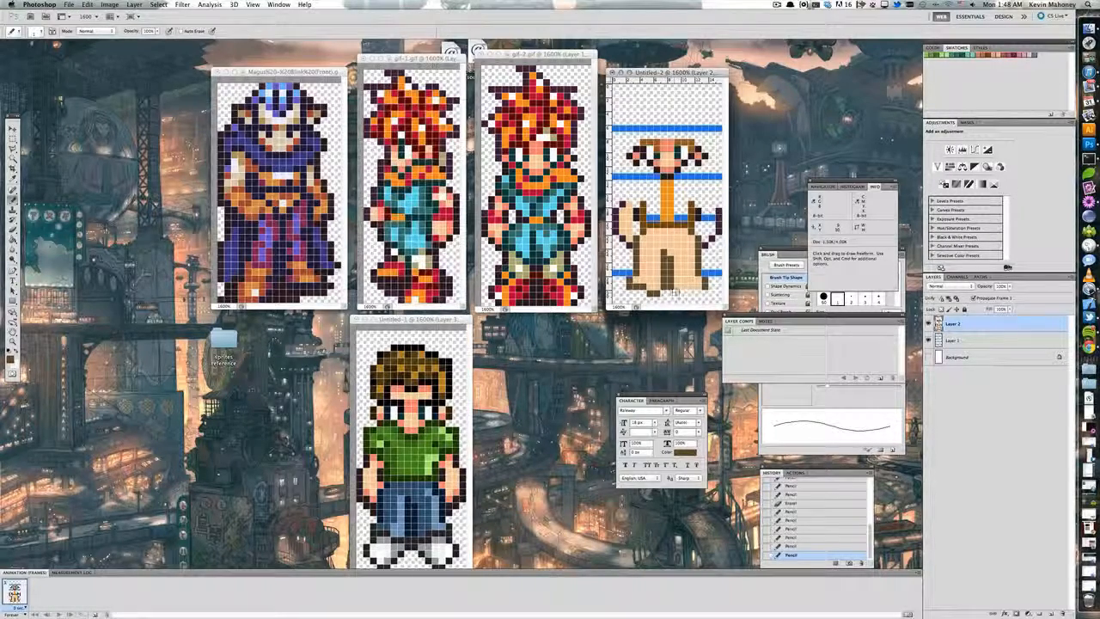
pyautogui.click(693, 289)
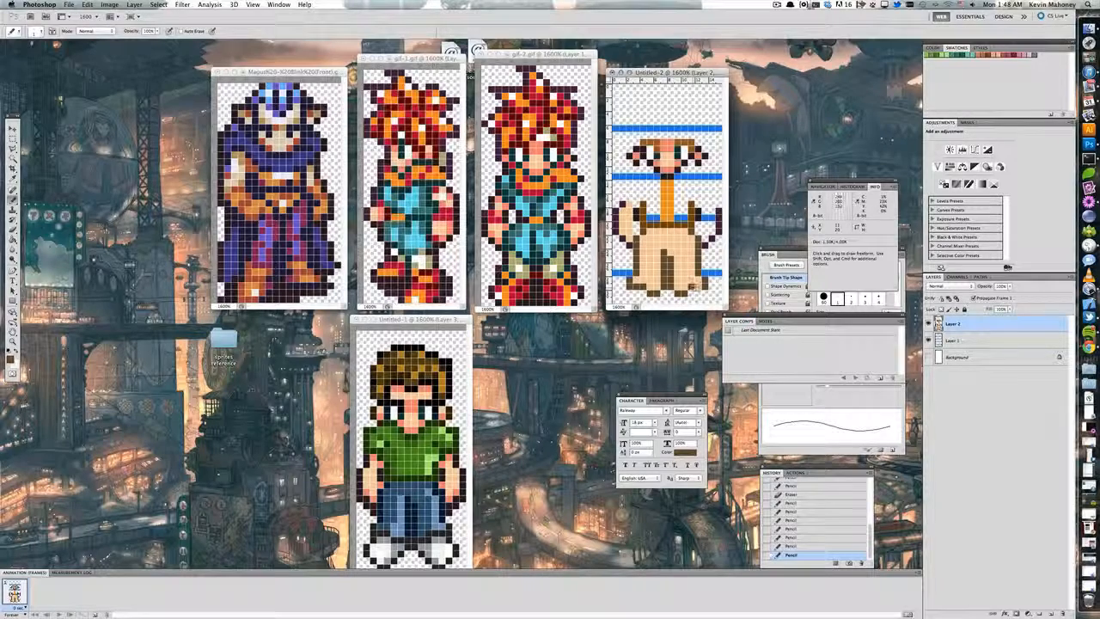
# Step: Finish the sprite's second arm by adding a dark outline pixel at its upper edge and filling forearm and hand with light skin
pyautogui.click(697, 226)
pyautogui.keyDown('alt'); pyautogui.click(634, 226); pyautogui.keyUp('alt')
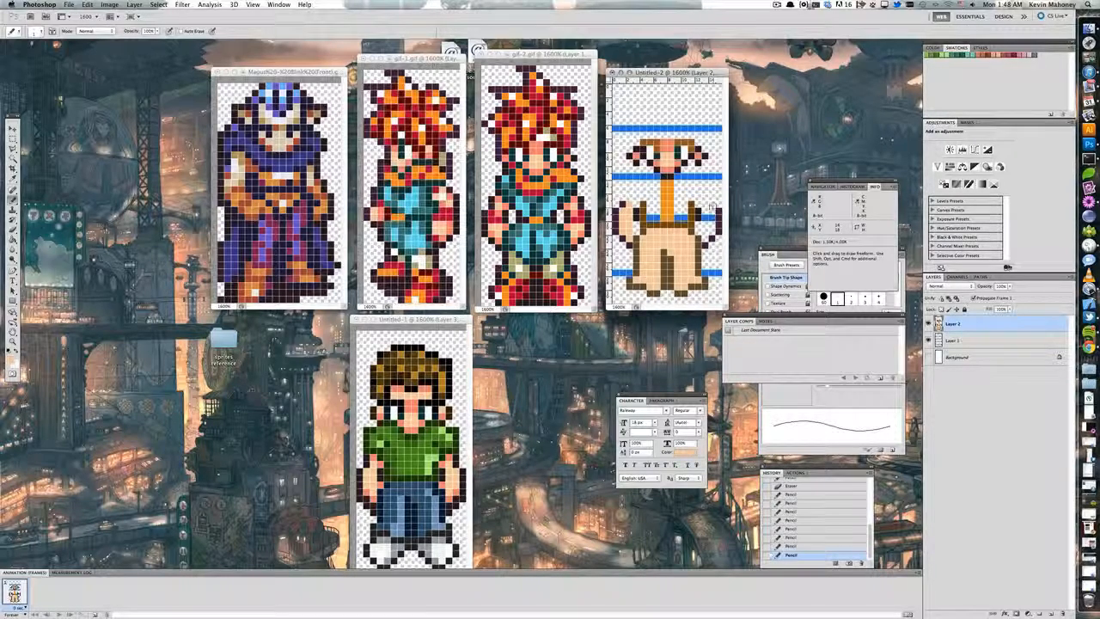
pyautogui.keyDown('alt'); pyautogui.click(719, 218); pyautogui.keyUp('alt')
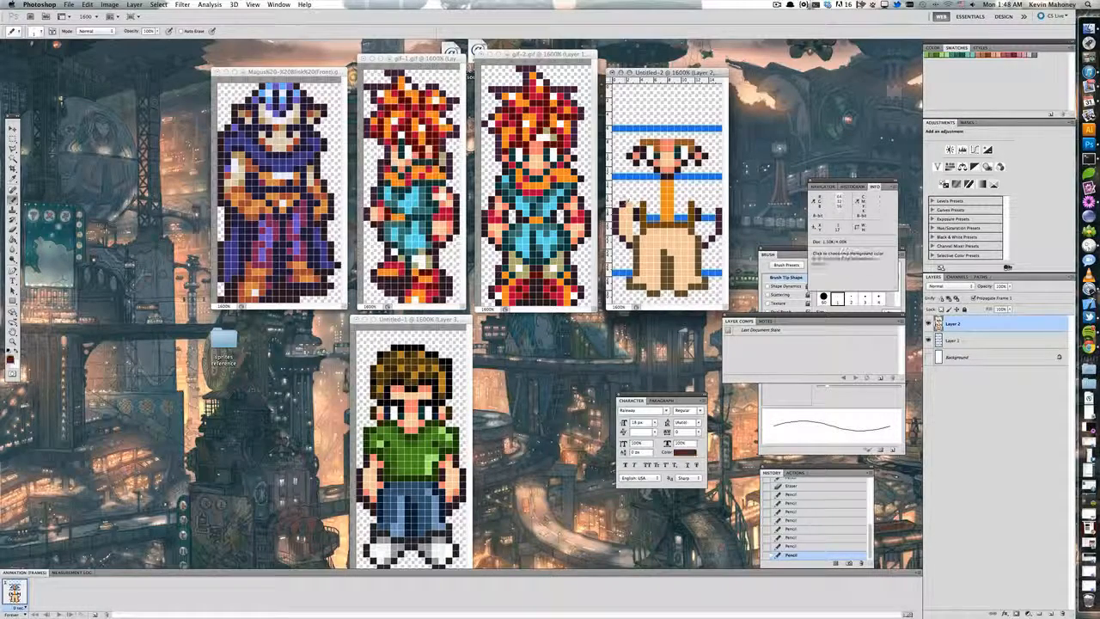
pyautogui.click(712, 204)
pyautogui.keyDown('alt'); pyautogui.click(626, 211); pyautogui.keyUp('alt')
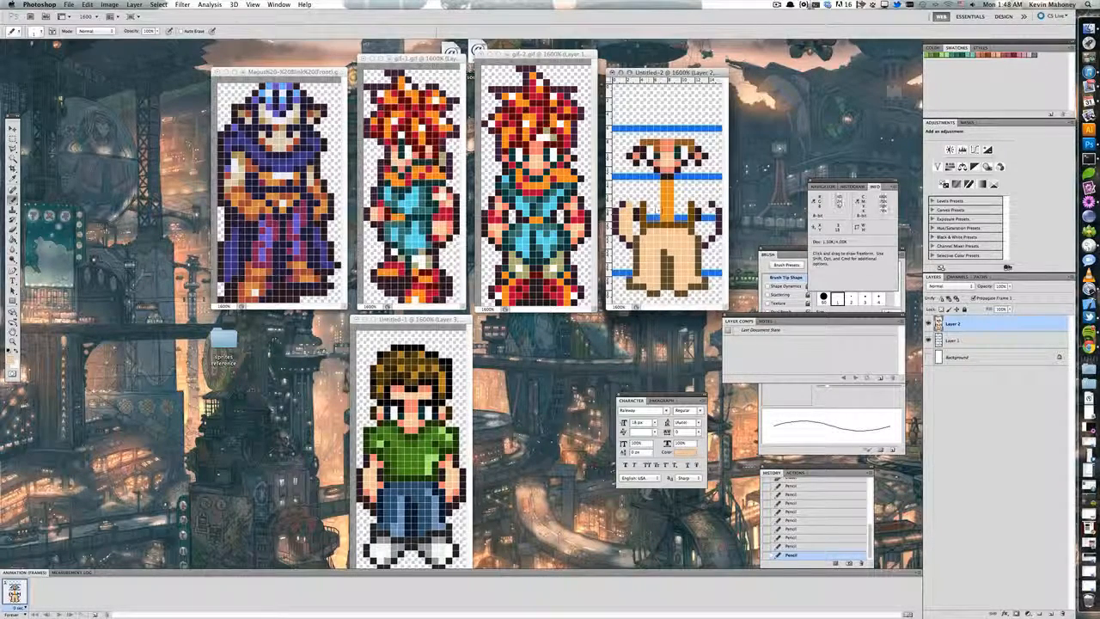
pyautogui.moveTo(712, 212)
pyautogui.mouseDown()
pyautogui.moveTo(705, 234)
pyautogui.moveTo(705, 212)
pyautogui.mouseUp()
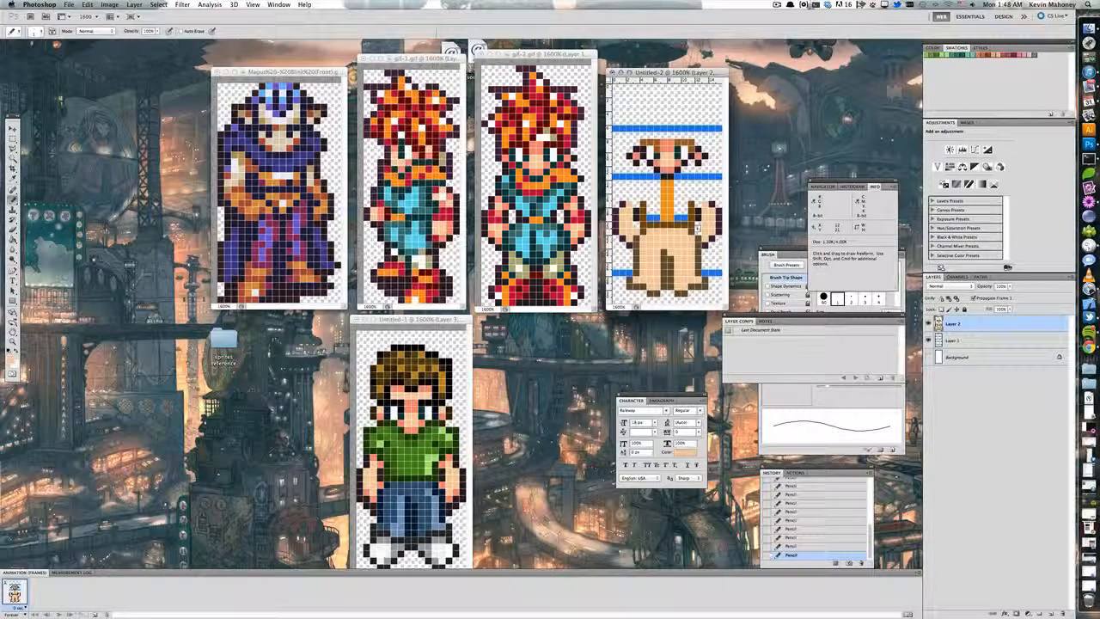
# Step: Shade the lower and inner parts of both hands with salmon skin, finishing with the light skin colour sampled again
pyautogui.keyDown('alt'); pyautogui.click(700, 215); pyautogui.keyUp('alt')
pyautogui.keyDown('alt'); pyautogui.click(627, 228); pyautogui.keyUp('alt')
pyautogui.click(629, 239)
pyautogui.click(705, 238)
pyautogui.click(699, 232)
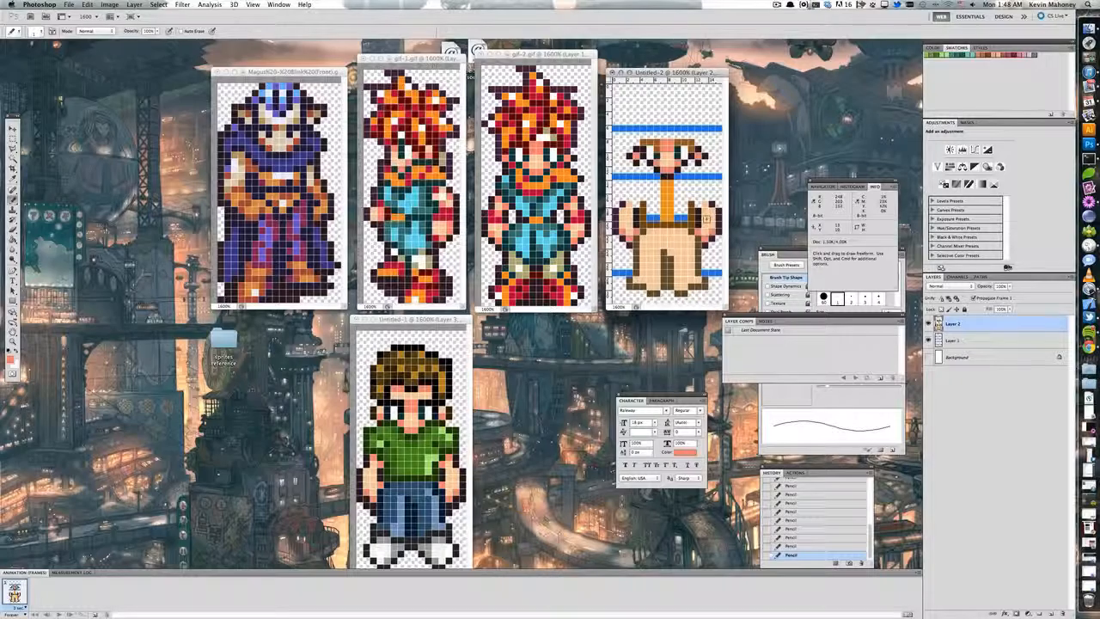
pyautogui.keyDown('alt'); pyautogui.click(637, 206); pyautogui.keyUp('alt')
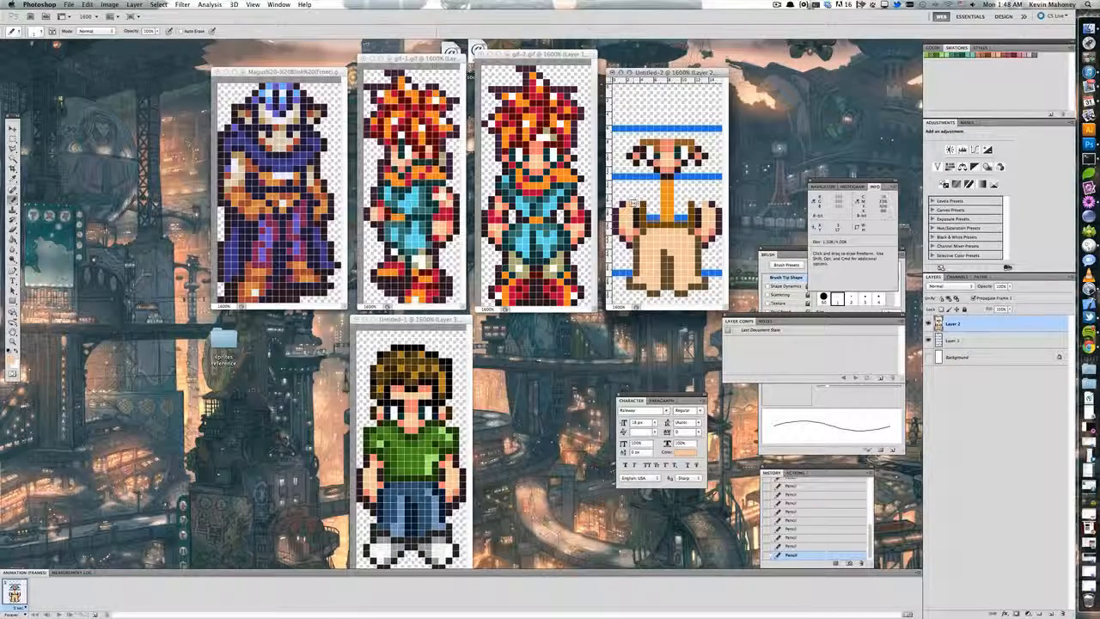
# Step: Sample the shirt's brown, pencil both sleeve outlines and a shoulder line along the neck guide, and erase the line's surplus end pixel
pyautogui.keyDown('alt'); pyautogui.click(667, 190); pyautogui.keyUp('alt')
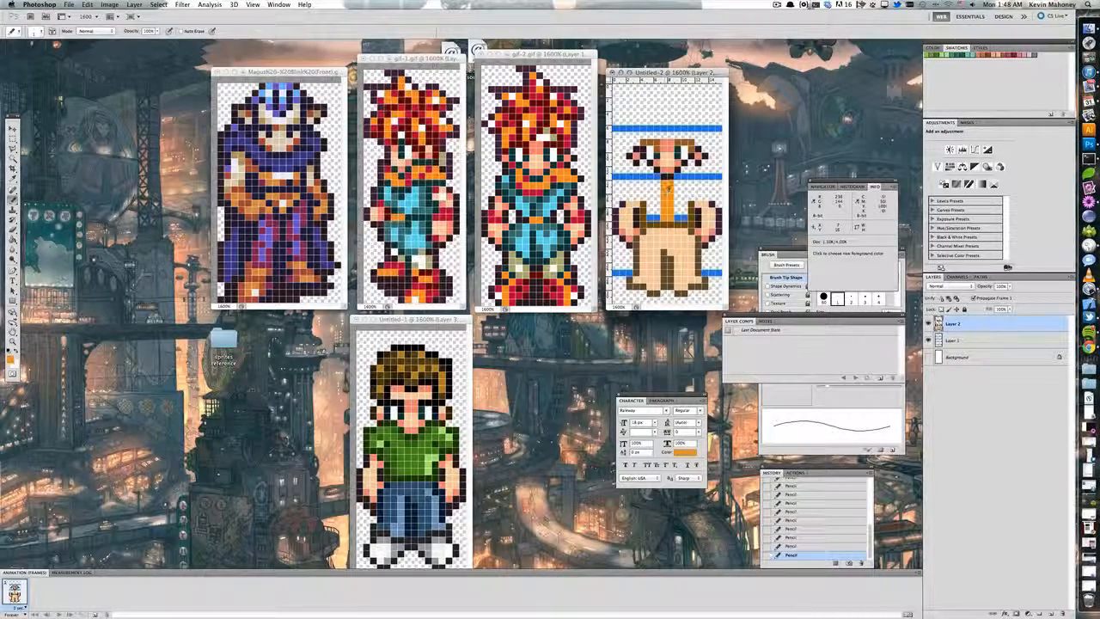
pyautogui.keyDown('alt'); pyautogui.click(638, 201); pyautogui.keyUp('alt')
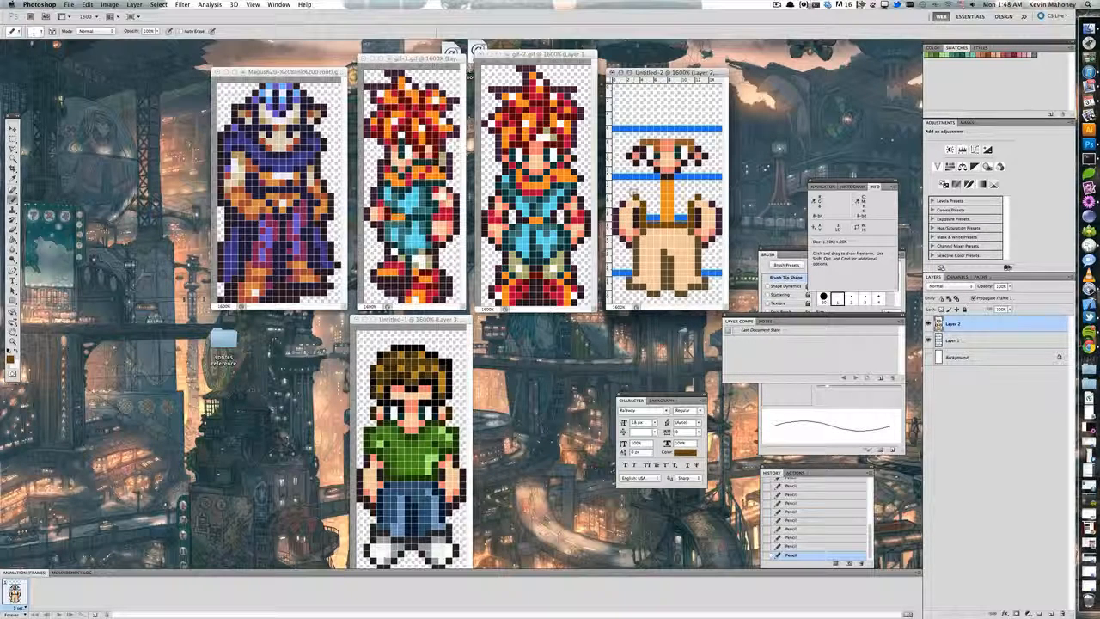
pyautogui.click(627, 190)
pyautogui.click(709, 191)
pyautogui.click(622, 184)
pyautogui.moveTo(630, 178); pyautogui.dragTo(708, 178)
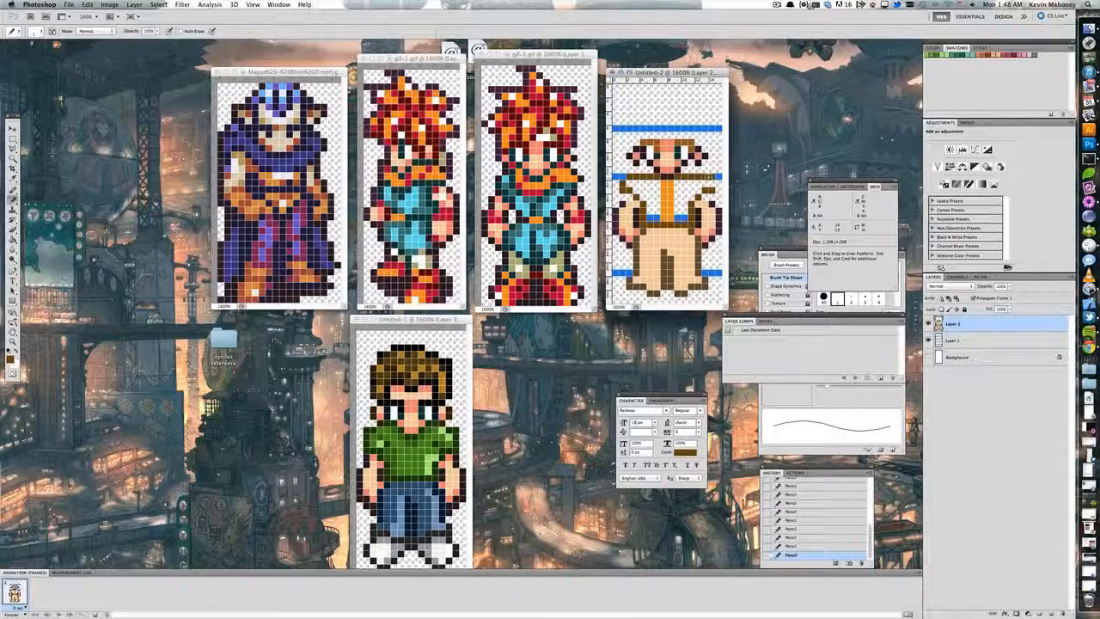
pyautogui.press('e')
pyautogui.click(712, 177)
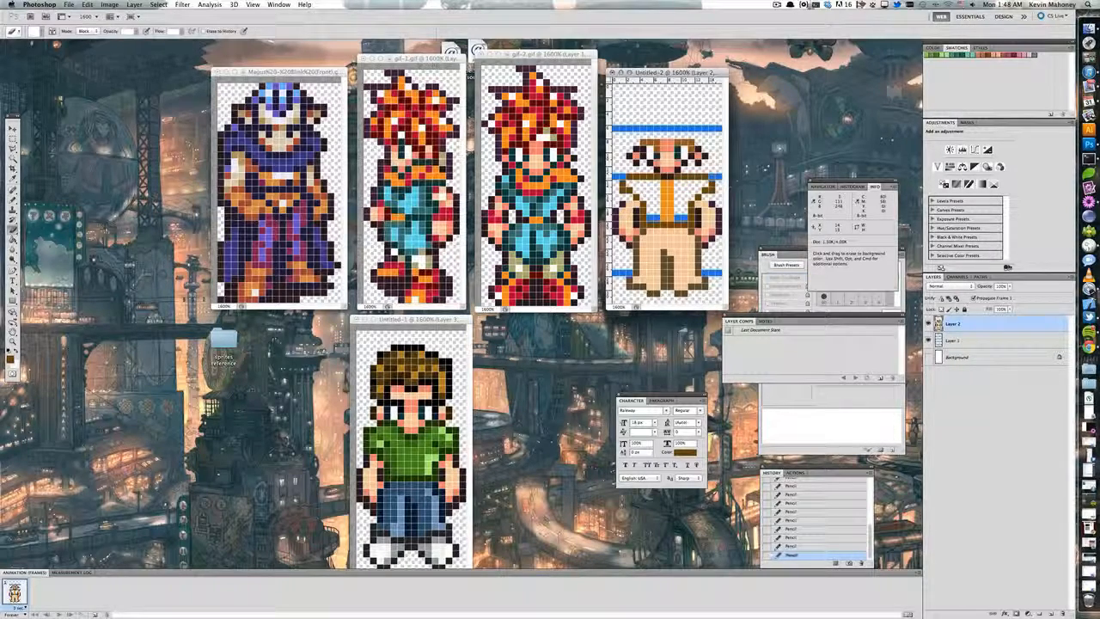
# Step: Fill the shirt and sleeves with the torso's orange and touch up the orange and brown pixels at both sleeve edges
pyautogui.press('b')
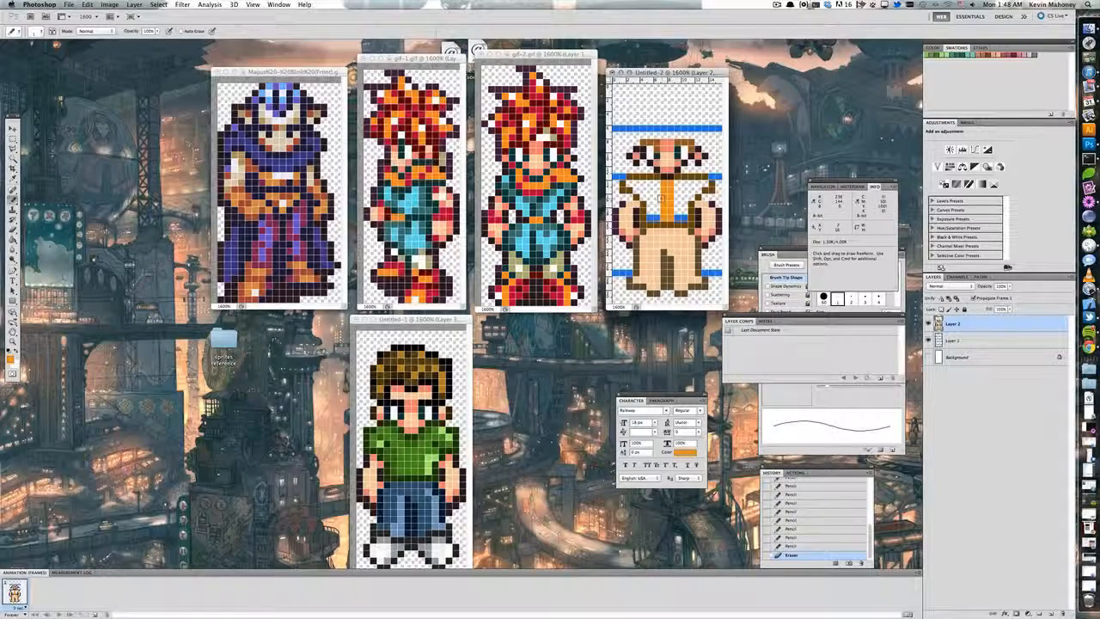
pyautogui.moveTo(656, 214)
pyautogui.mouseDown()
pyautogui.moveTo(624, 182)
pyautogui.moveTo(686, 183)
pyautogui.moveTo(690, 194)
pyautogui.moveTo(704, 186)
pyautogui.moveTo(679, 212)
pyautogui.mouseUp()
pyautogui.keyDown('alt'); pyautogui.click(704, 192); pyautogui.keyUp('alt')
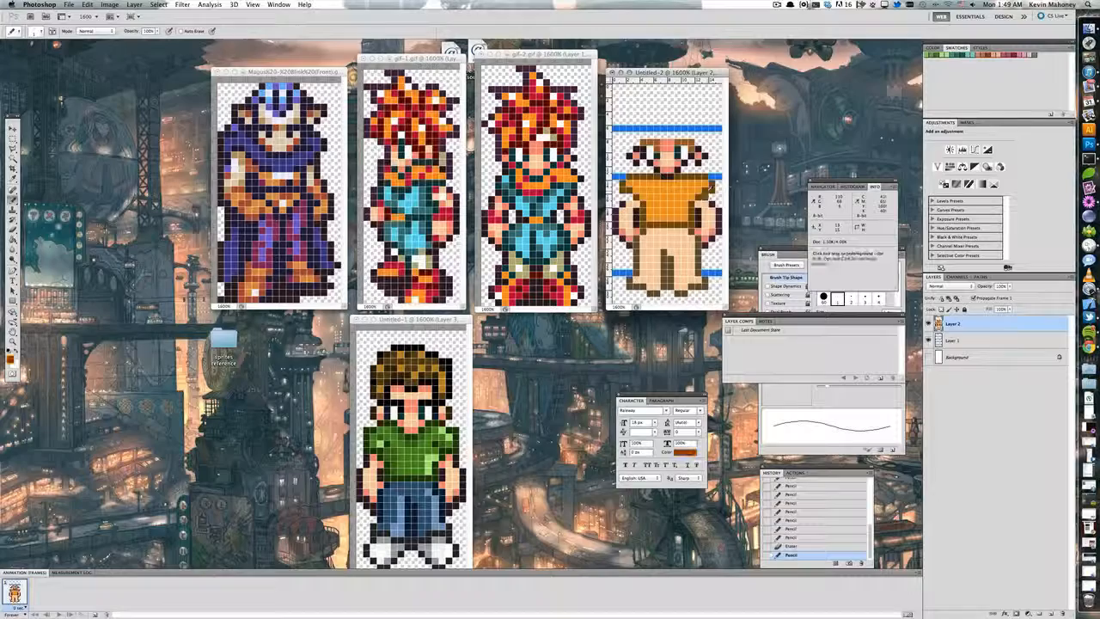
pyautogui.keyDown('alt'); pyautogui.click(697, 190); pyautogui.keyUp('alt')
pyautogui.click(704, 190)
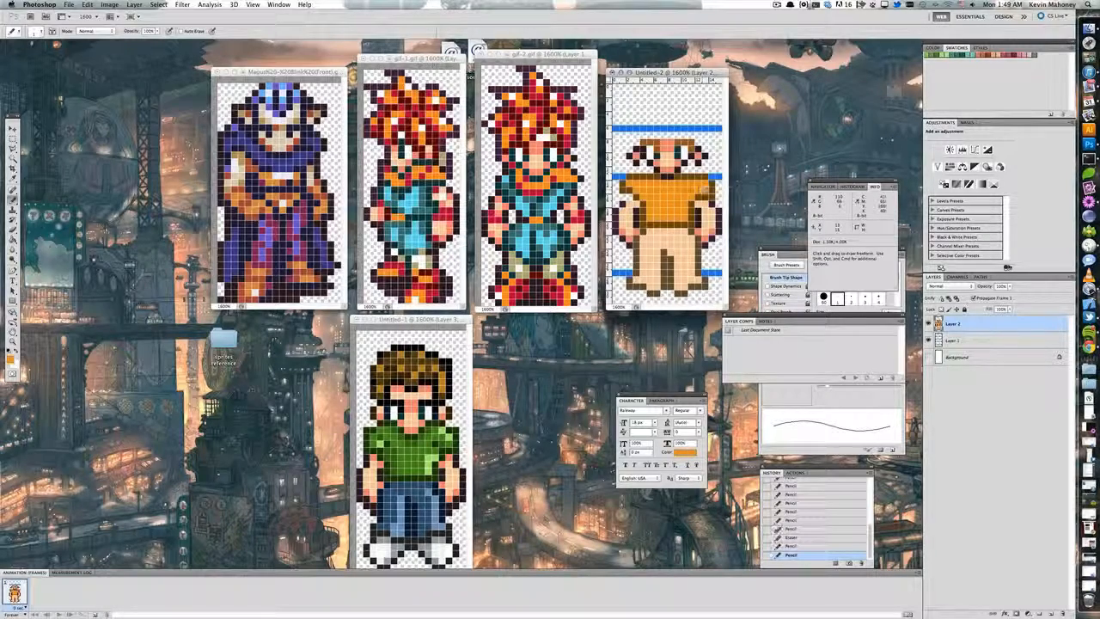
pyautogui.moveTo(629, 196); pyautogui.dragTo(629, 189)
pyautogui.keyDown('alt'); pyautogui.click(624, 198); pyautogui.keyUp('alt')
pyautogui.click(636, 198)
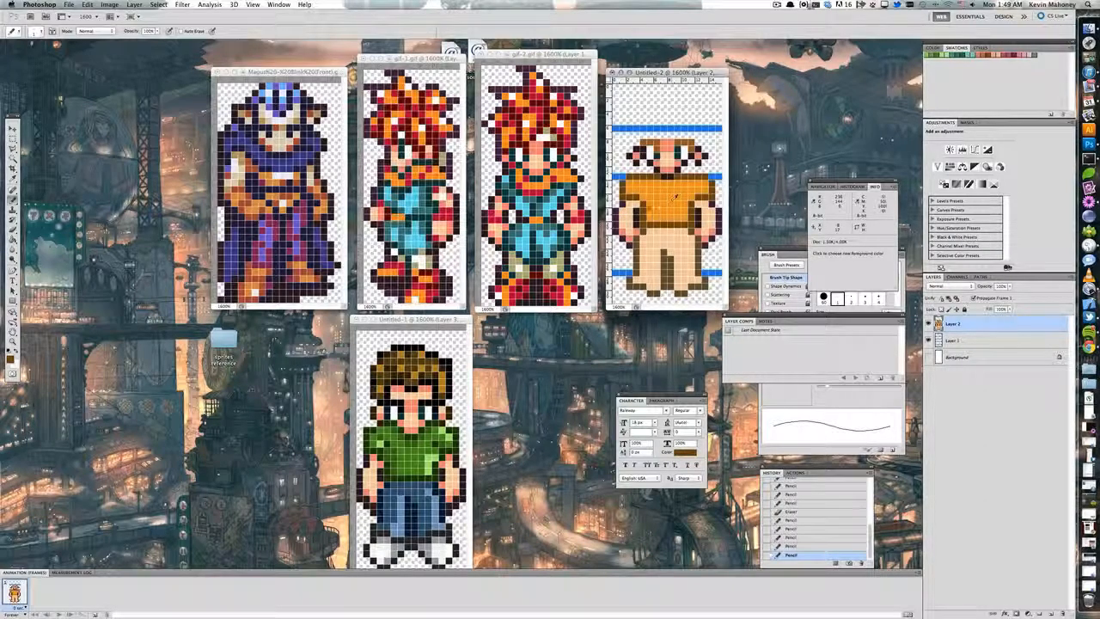
# Step: Sample the dark outline colour, pencil pixels along the chin and erase the pixels on either side of it
pyautogui.keyDown('alt'); pyautogui.click(649, 206); pyautogui.keyUp('alt')
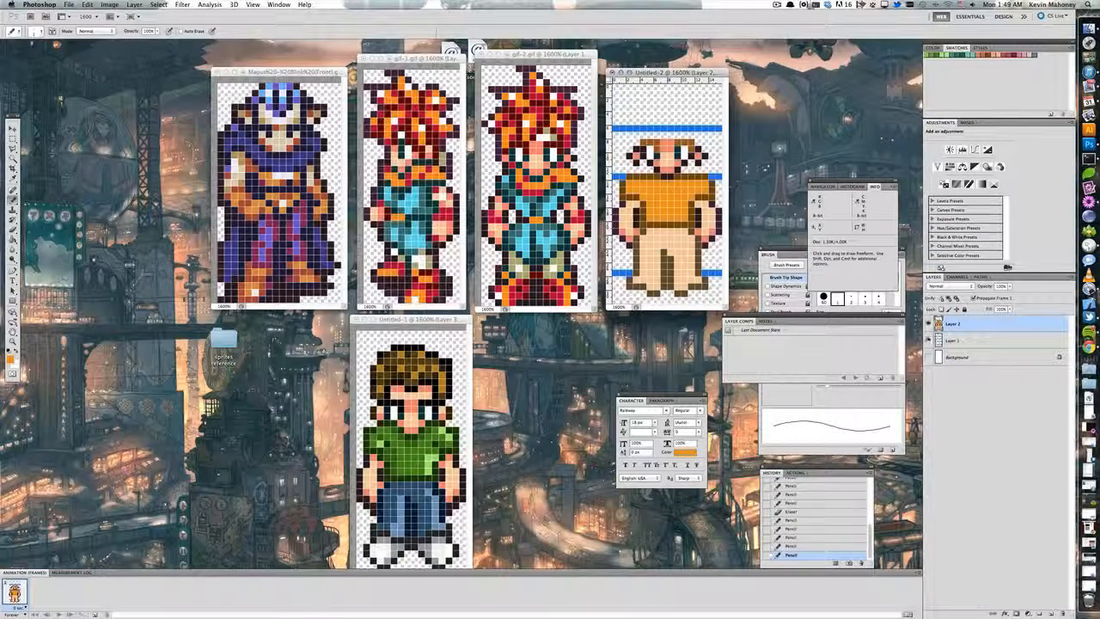
pyautogui.keyDown('alt'); pyautogui.click(666, 151); pyautogui.keyUp('alt')
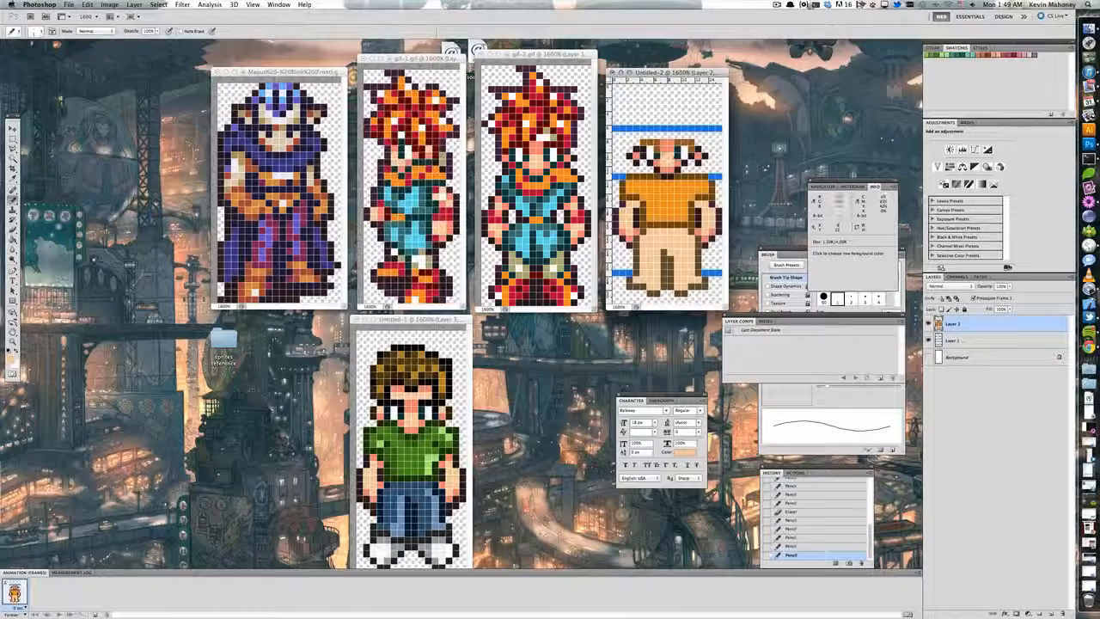
pyautogui.keyDown('alt'); pyautogui.click(659, 170); pyautogui.keyUp('alt')
pyautogui.click(662, 171)
pyautogui.click(669, 171)
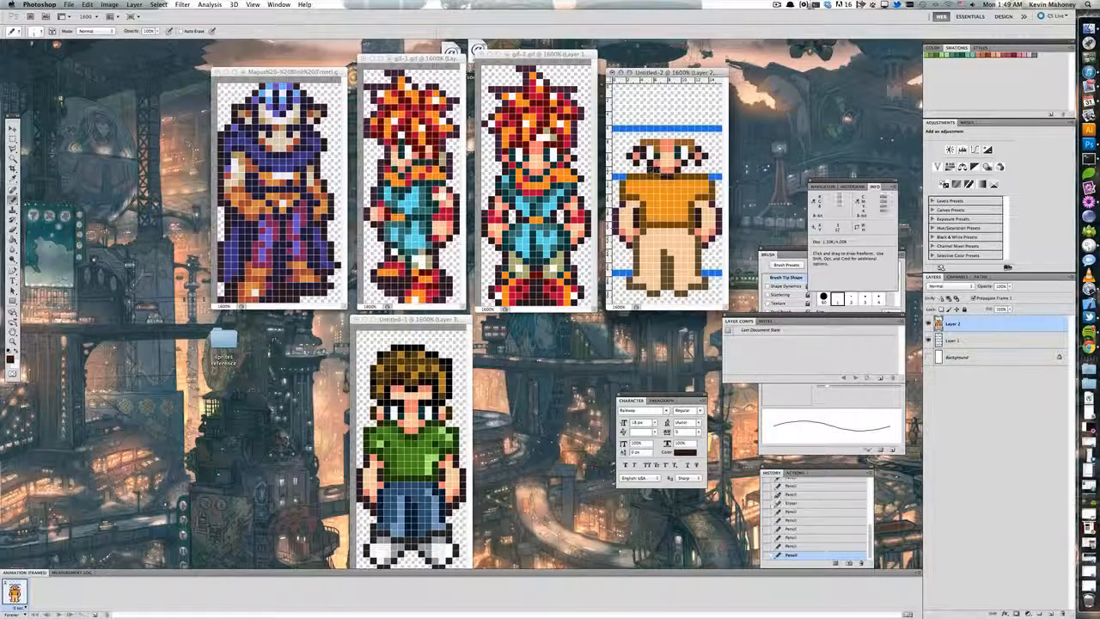
pyautogui.press('e')
pyautogui.click(684, 171)
pyautogui.click(650, 171)
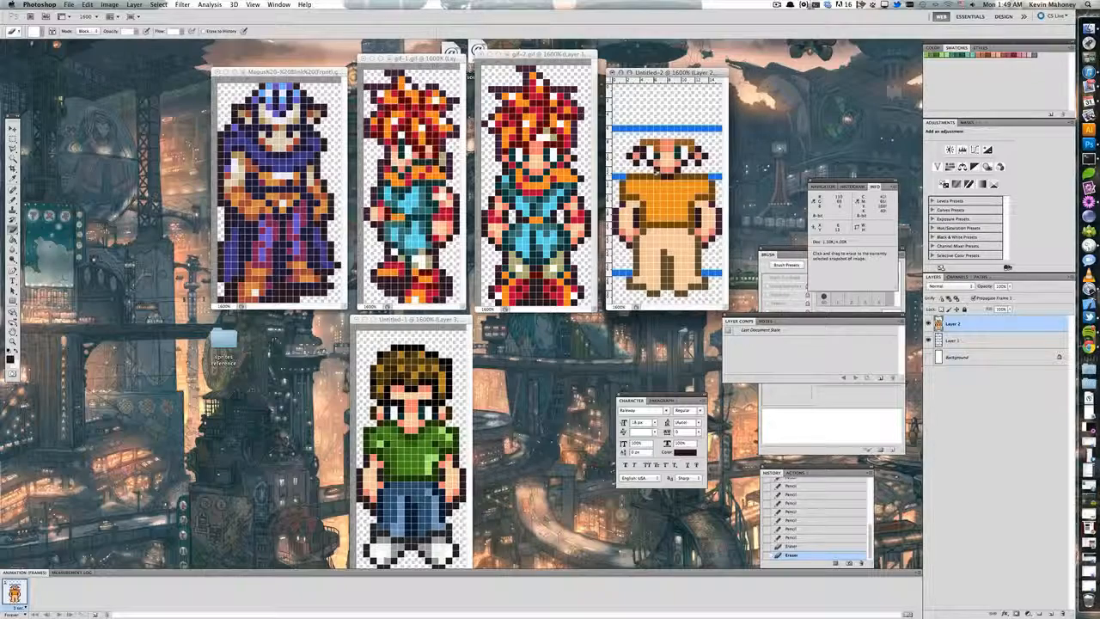
# Step: Rework the collar below the chin with brown and orange sampled from the shirt
pyautogui.press('b')
pyautogui.keyDown('alt'); pyautogui.click(659, 176); pyautogui.keyUp('alt')
pyautogui.click(677, 171)
pyautogui.keyDown('alt'); pyautogui.click(679, 183); pyautogui.keyUp('alt')
pyautogui.click(677, 176)
pyautogui.click(653, 188)
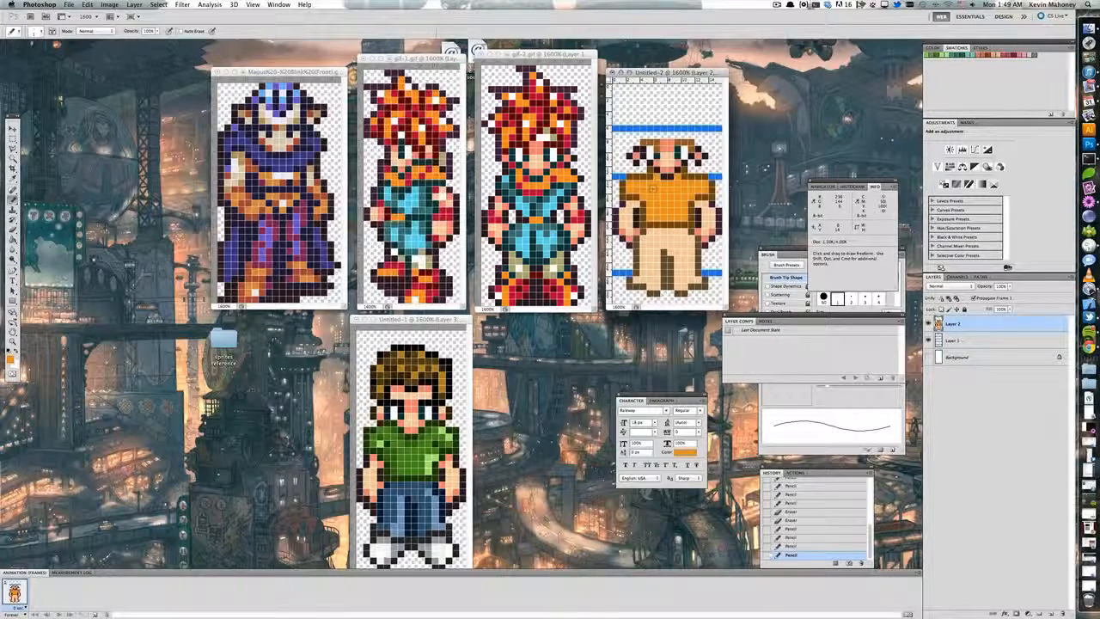
# Step: Touch up the collar below the chin by pencilling pixels in colours sampled from the face and shirt
pyautogui.keyDown('alt'); pyautogui.click(669, 162); pyautogui.keyUp('alt')
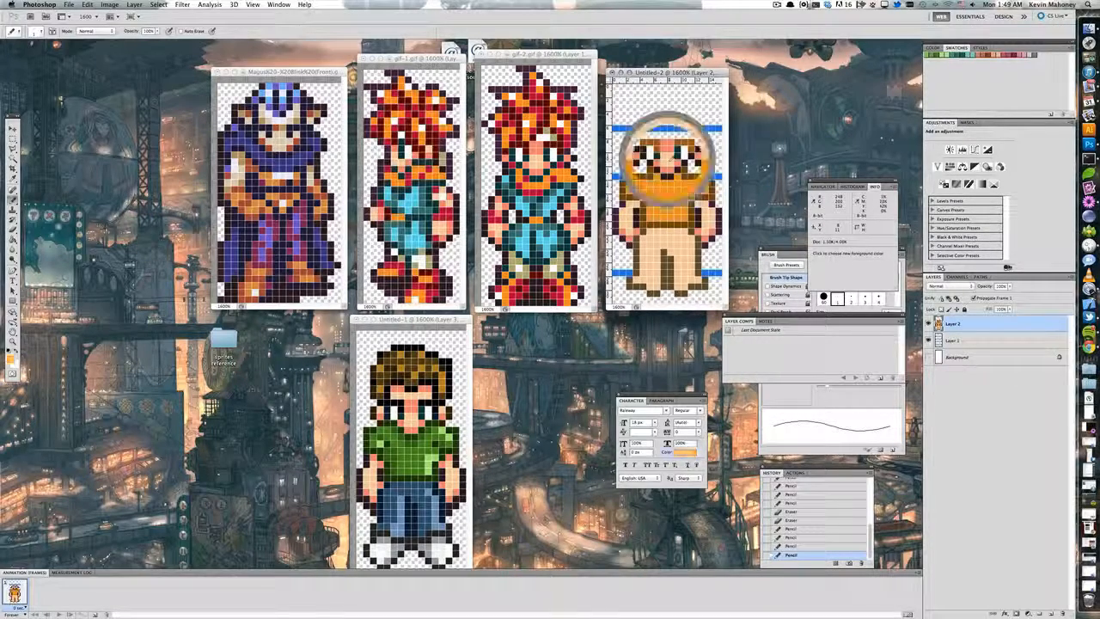
pyautogui.click(670, 176)
pyautogui.keyDown('alt'); pyautogui.click(671, 177); pyautogui.keyUp('alt')
pyautogui.click(674, 179)
pyautogui.click(674, 183)
pyautogui.click(665, 185)
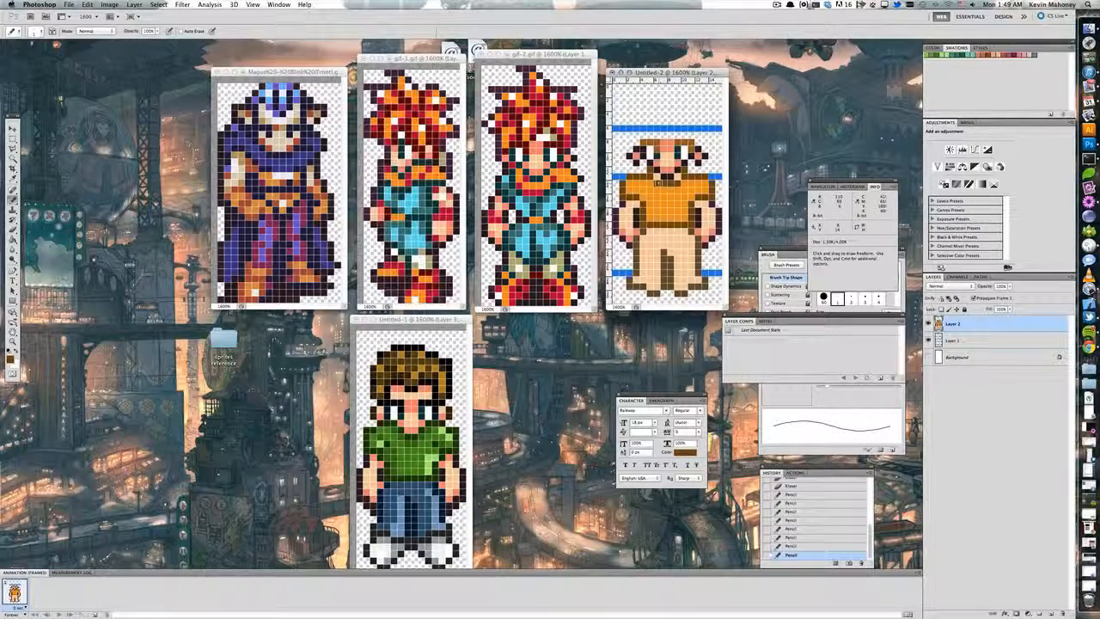
# Step: Sample the shirt's orange, lighten it to RGB 245, 193, 110 and pencil highlights on the shirt
pyautogui.keyDown('alt'); pyautogui.click(664, 199); pyautogui.keyUp('alt')
pyautogui.click(12, 361)
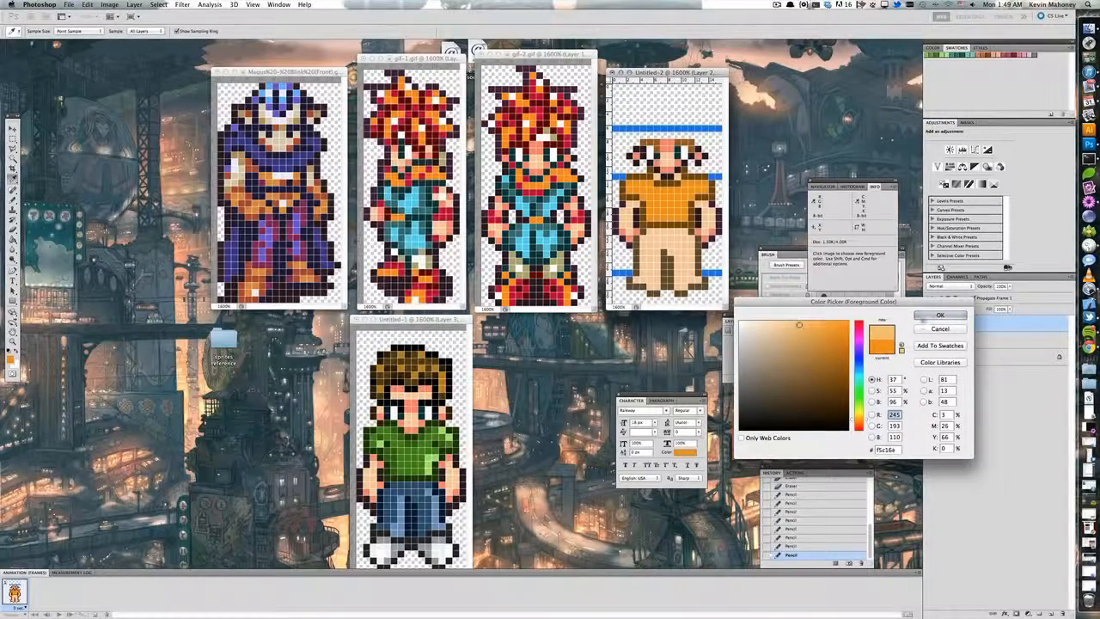
pyautogui.click(940, 315)
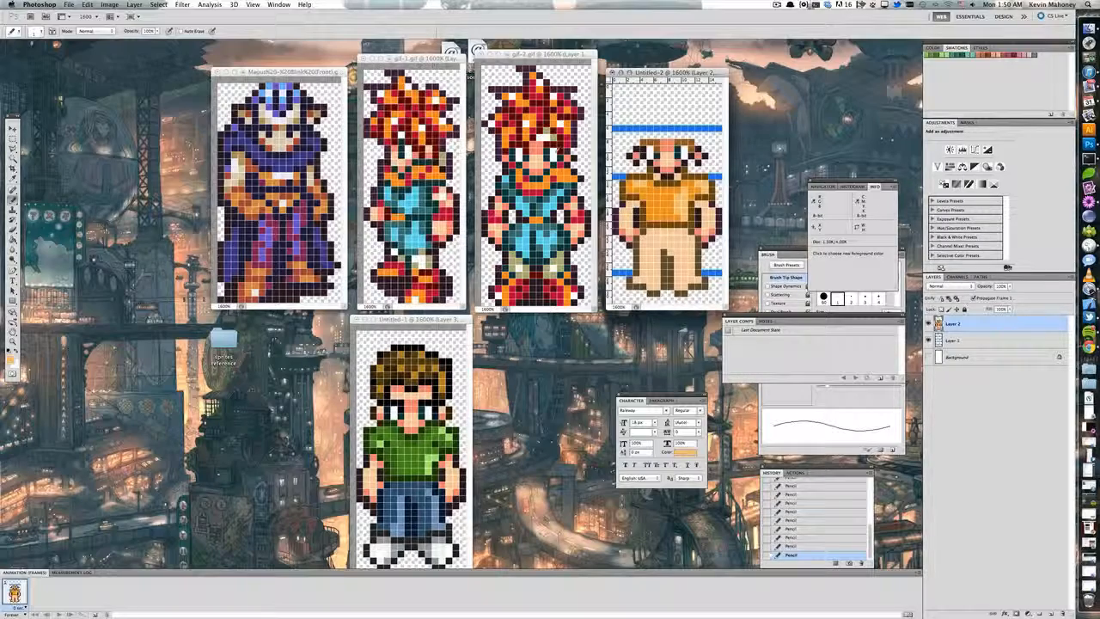
# Step: Mix a hair yellow of #e5db35 and pencil a solid block of hair on top of the head
pyautogui.click(10, 362)
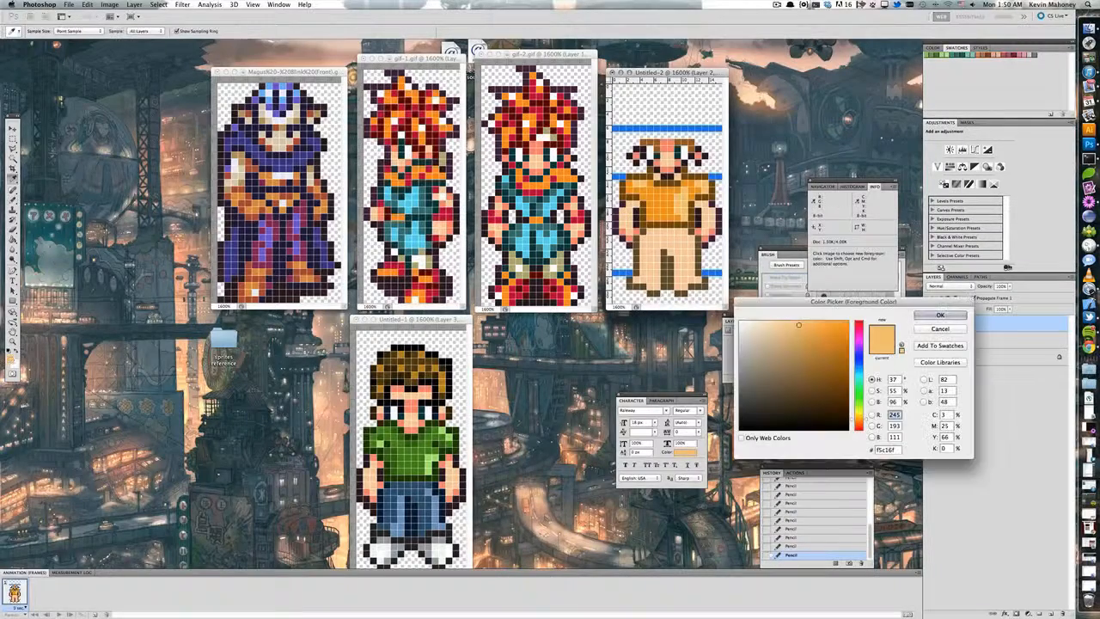
pyautogui.click(859, 415)
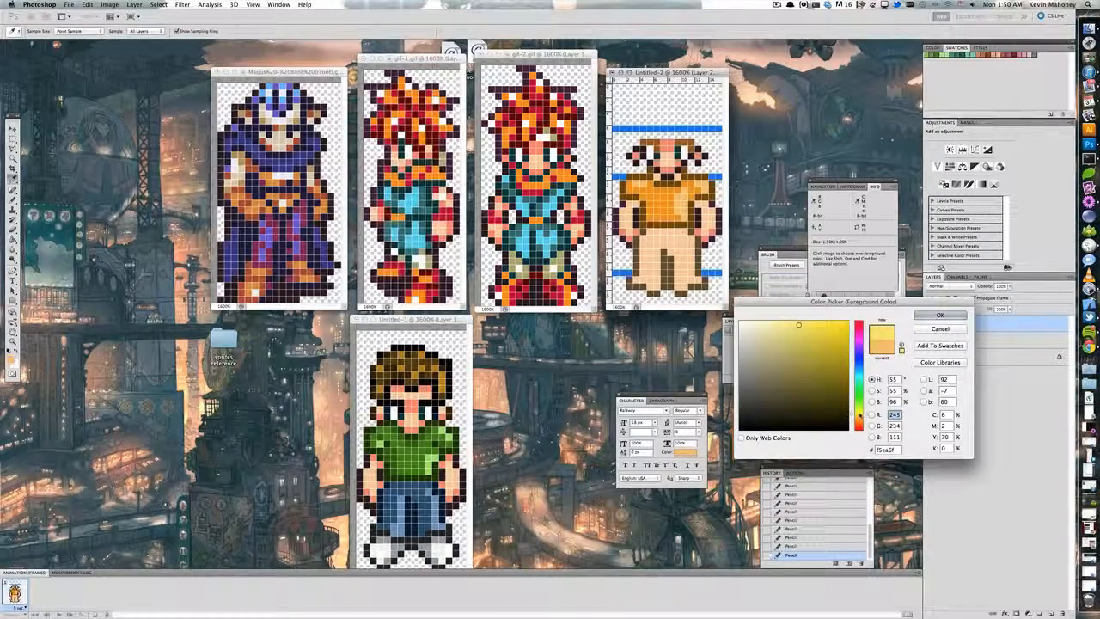
pyautogui.click(940, 316)
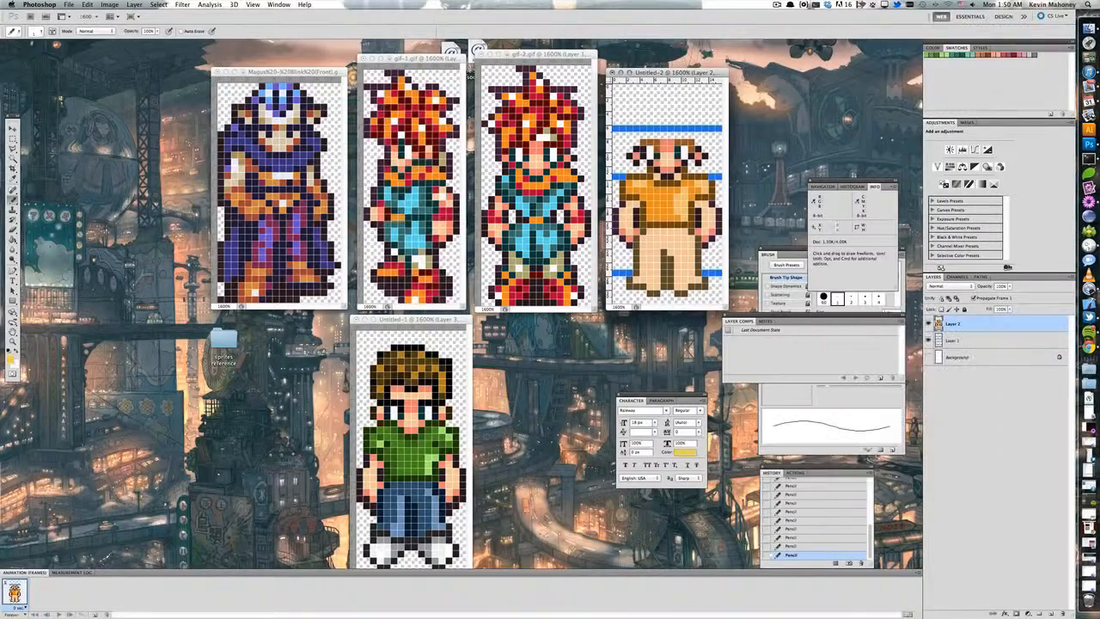
pyautogui.keyDown('alt'); pyautogui.click(668, 158); pyautogui.keyUp('alt')
pyautogui.moveTo(653, 134); pyautogui.dragTo(684, 134)
pyautogui.click(12, 365)
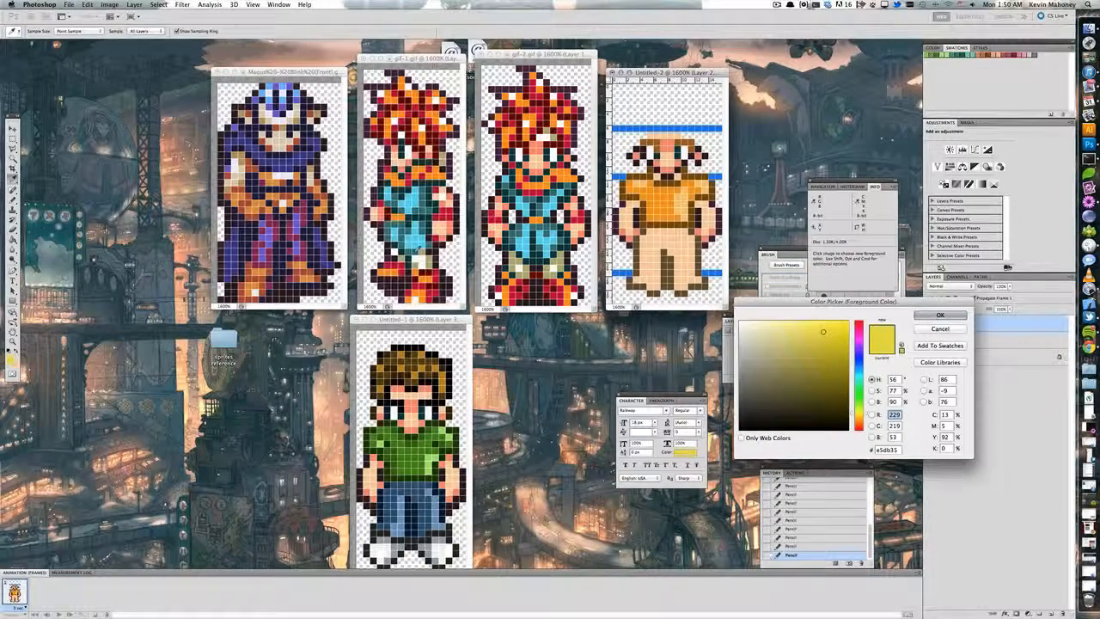
pyautogui.click(940, 315)
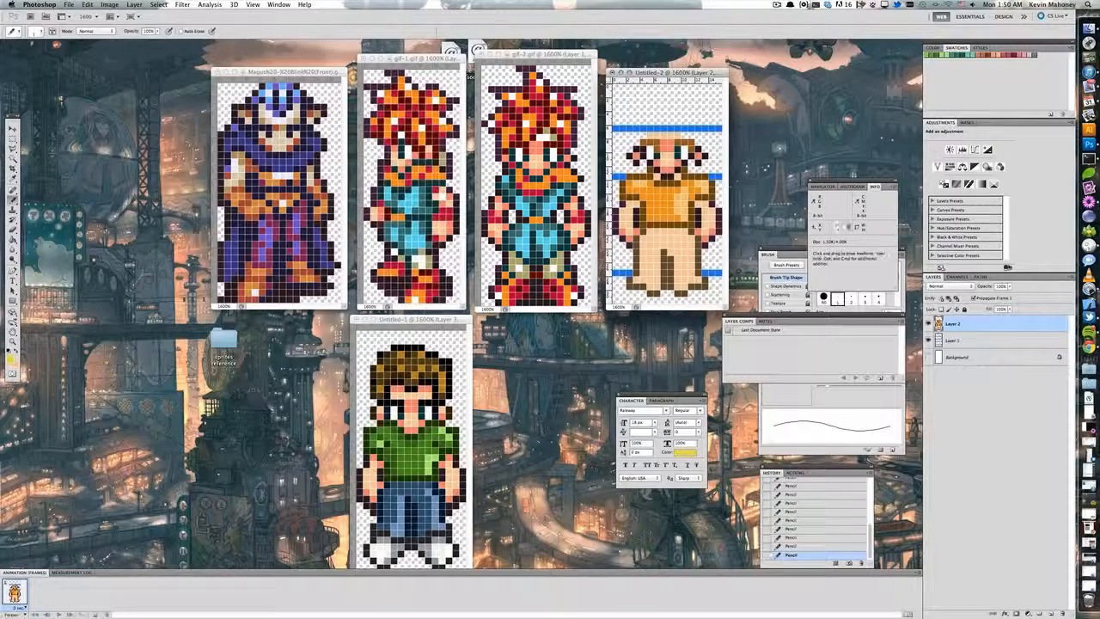
pyautogui.moveTo(664, 134)
pyautogui.mouseDown()
pyautogui.moveTo(672, 127)
pyautogui.moveTo(653, 115)
pyautogui.moveTo(675, 128)
pyautogui.mouseUp()
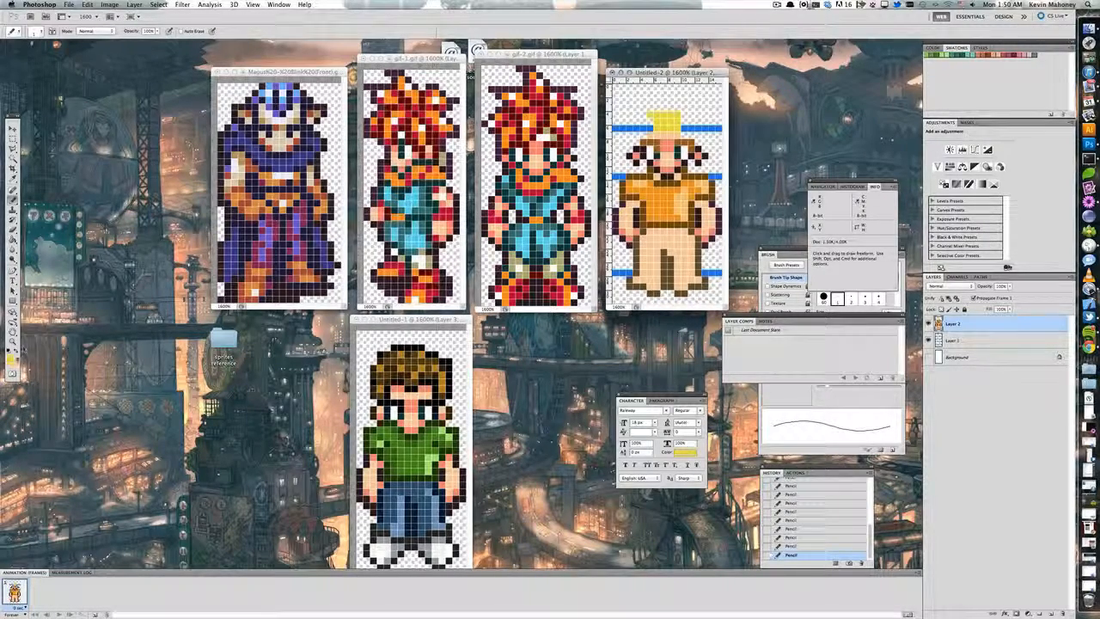
# Step: Darken the hair yellow to a deep olive and pencil the hair's outline around the top and sides of the head
pyautogui.click(12, 361)
pyautogui.click(838, 384)
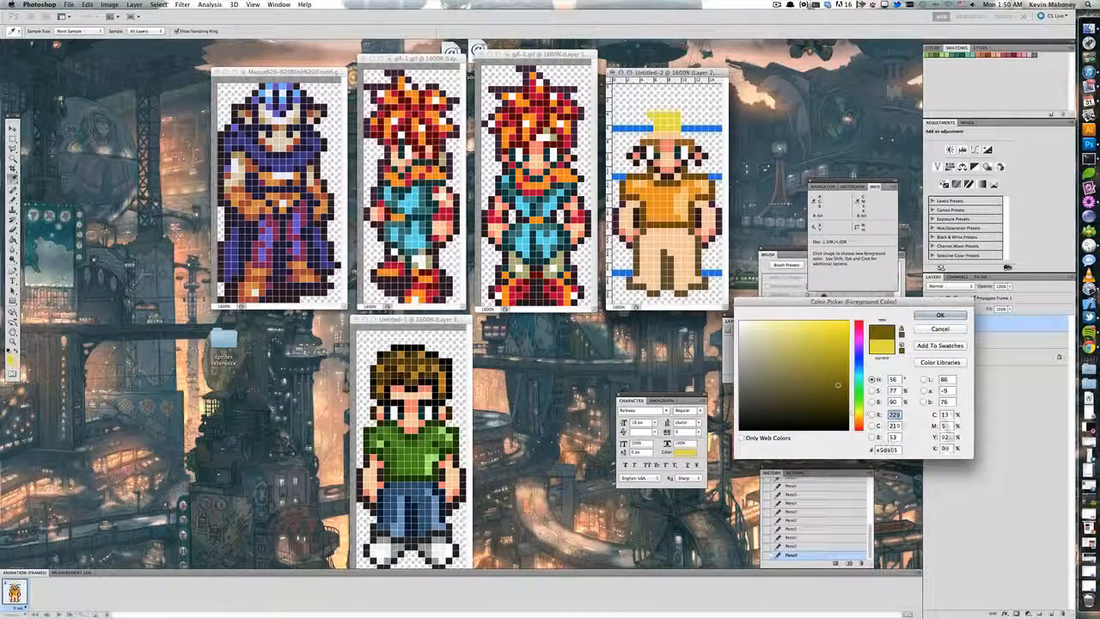
pyautogui.click(843, 393)
pyautogui.click(942, 317)
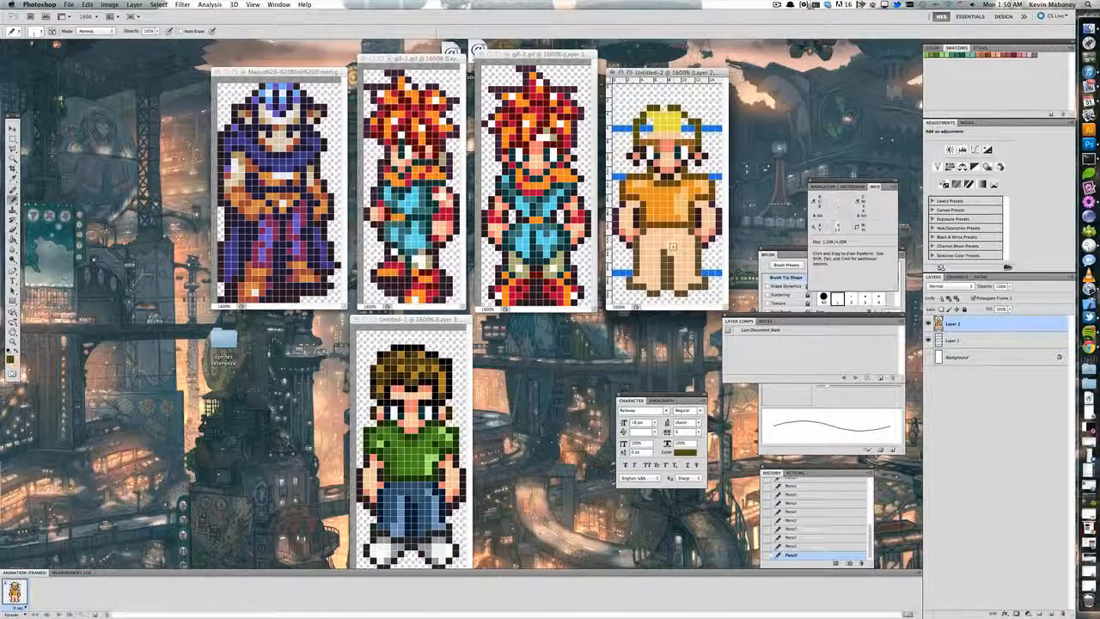
pyautogui.press('super+Up')
pyautogui.press('super+Up')
pyautogui.press('super+Up')
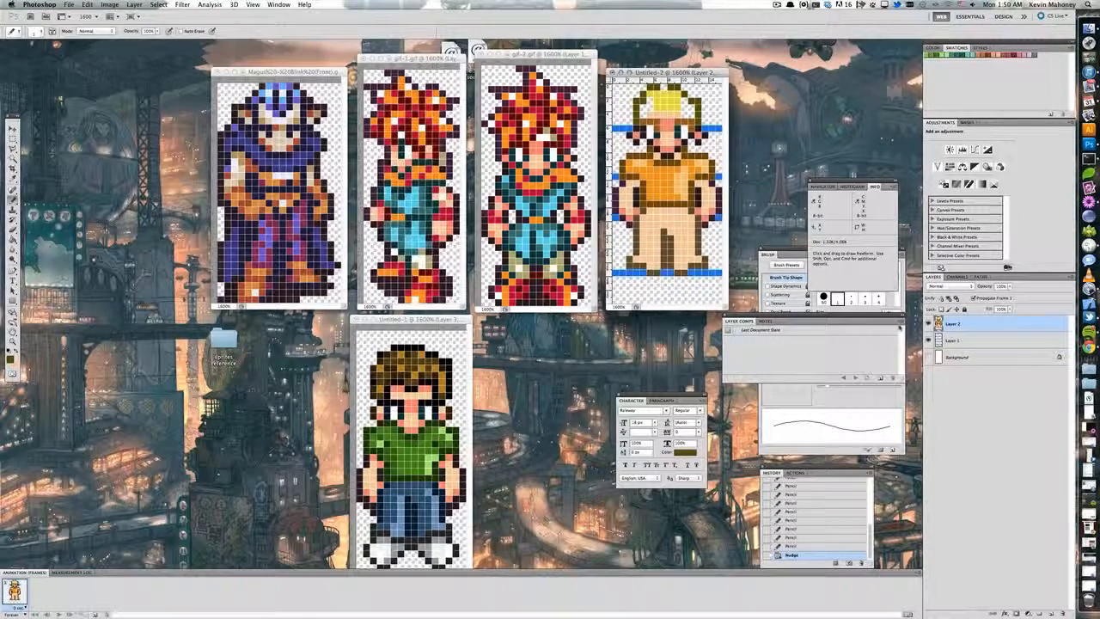
pyautogui.press('super+Down')
pyautogui.press('super+Down')
pyautogui.press('super+Down')
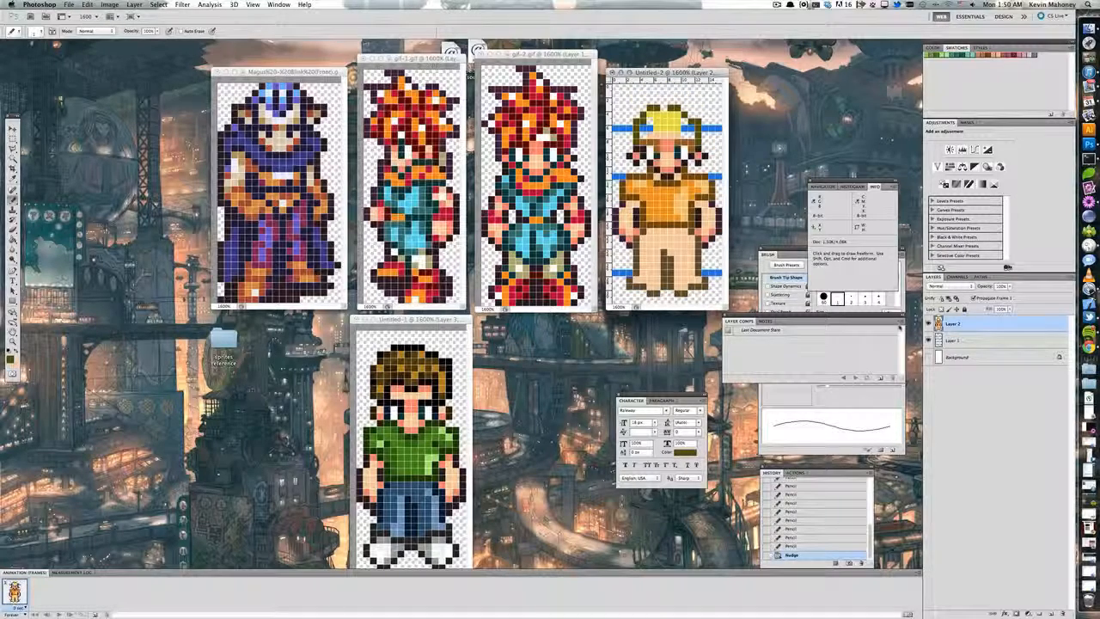
# Step: Sample the hair yellow and fill the empty pixels inside the hair outline down to the forehead
pyautogui.keyDown('alt'); pyautogui.click(651, 121); pyautogui.keyUp('alt')
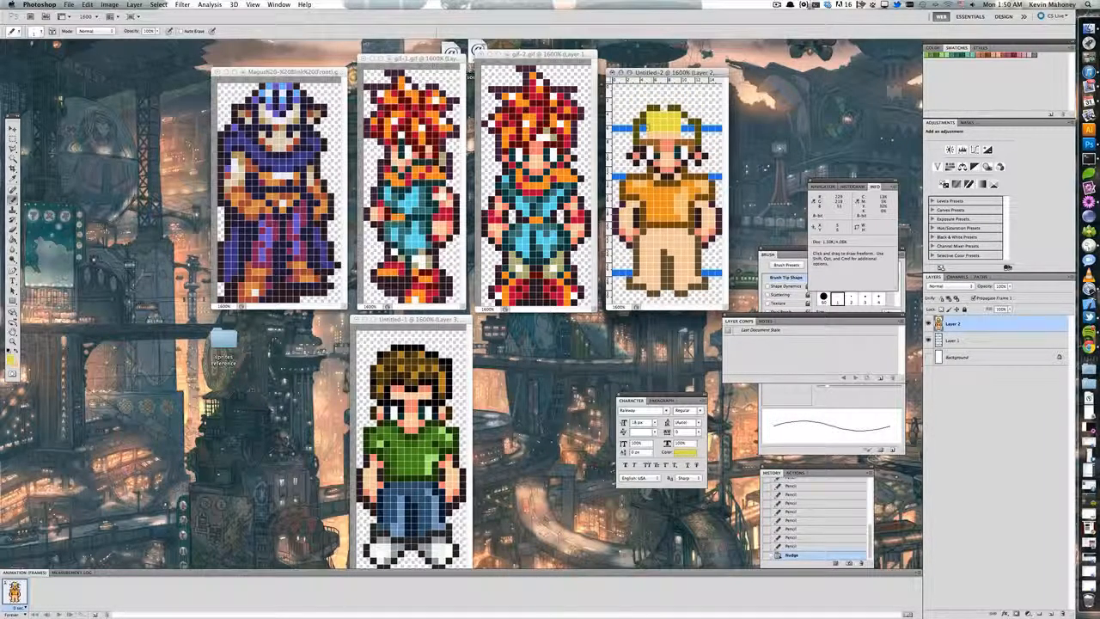
pyautogui.click(651, 133)
pyautogui.click(662, 120)
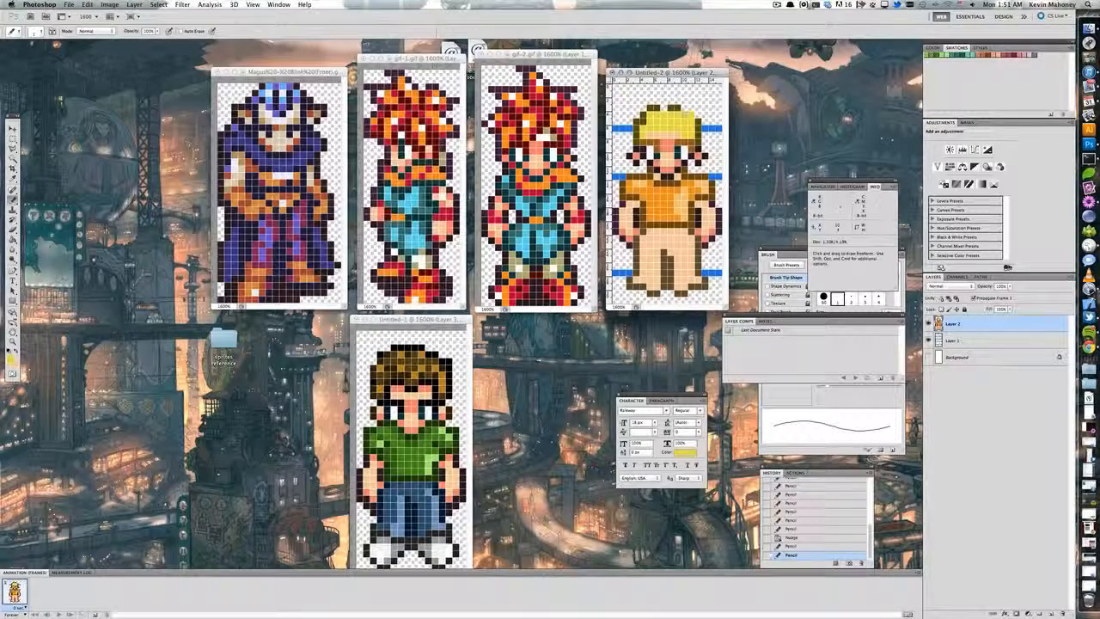
pyautogui.moveTo(670, 122)
pyautogui.mouseDown()
pyautogui.moveTo(651, 107)
pyautogui.moveTo(690, 122)
pyautogui.mouseUp()
# Step: Pencil the hair's top outline one pixel row higher in the sampled dark olive and erase the surplus outline pixels
pyautogui.keyDown('alt'); pyautogui.click(670, 146); pyautogui.keyUp('alt')
pyautogui.click(694, 106)
pyautogui.click(683, 105)
pyautogui.click(675, 104)
pyautogui.click(668, 103)
pyautogui.click(657, 103)
pyautogui.click(649, 103)
pyautogui.click(641, 103)
pyautogui.click(640, 117)
pyautogui.press('e')
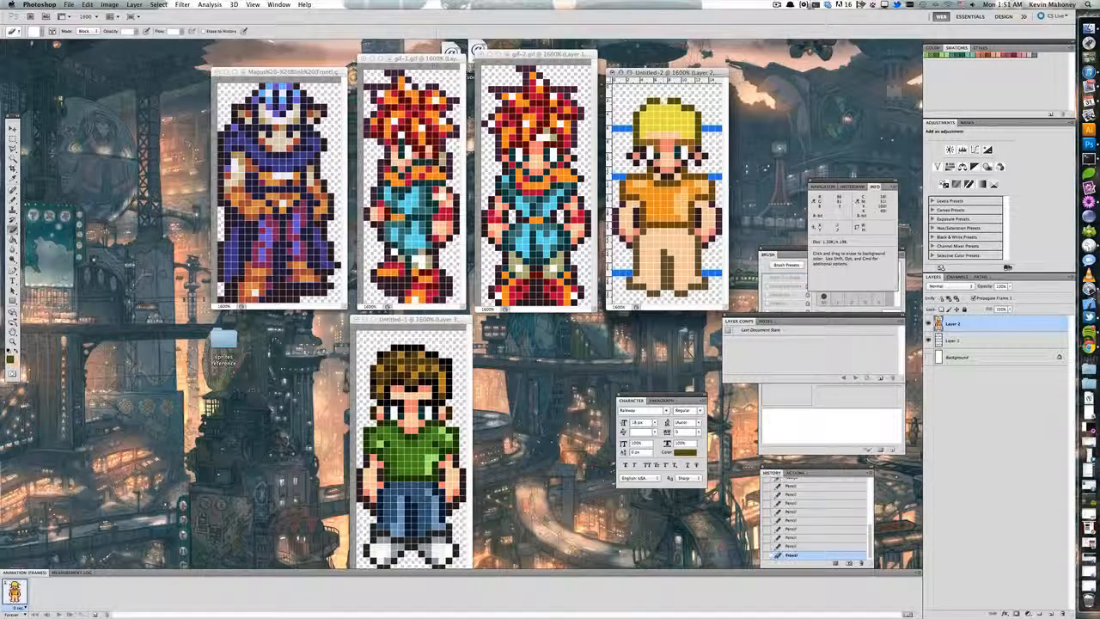
pyautogui.press('alt')
pyautogui.press('b')
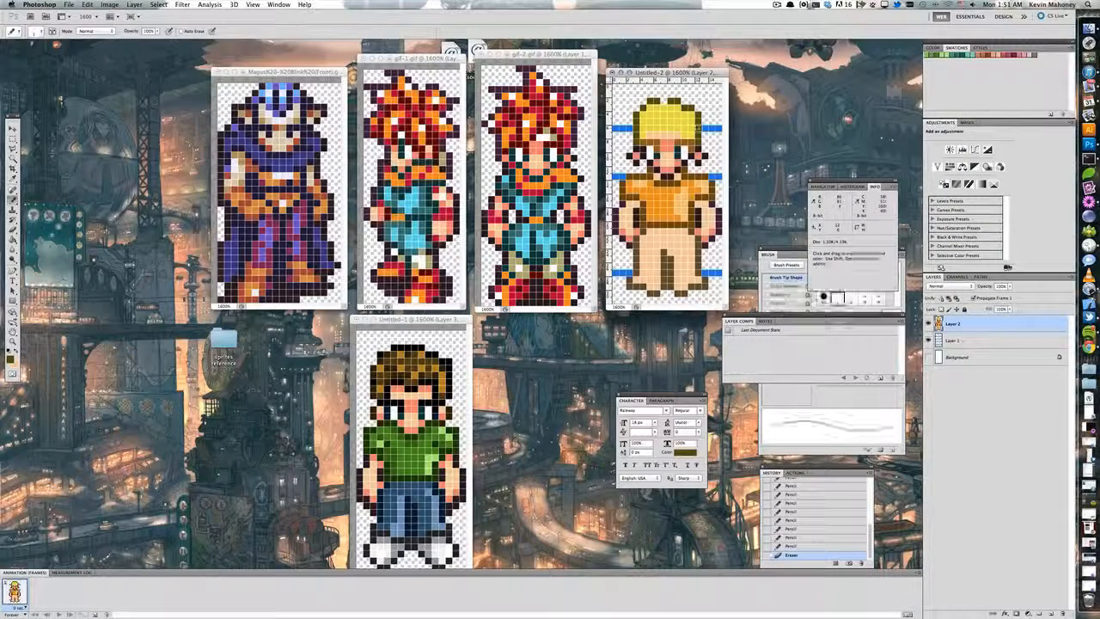
# Step: Pencil a dark olive fringe along the hair's lower edge above the forehead
pyautogui.click(687, 128)
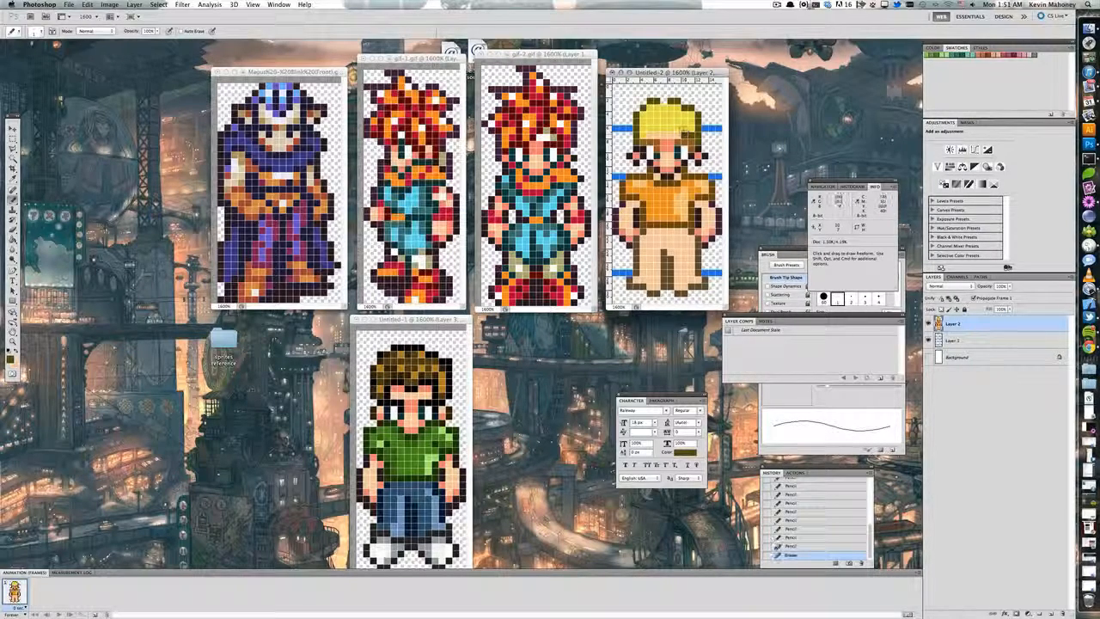
pyautogui.click(655, 129)
pyautogui.click(650, 136)
pyautogui.click(646, 134)
pyautogui.click(643, 134)
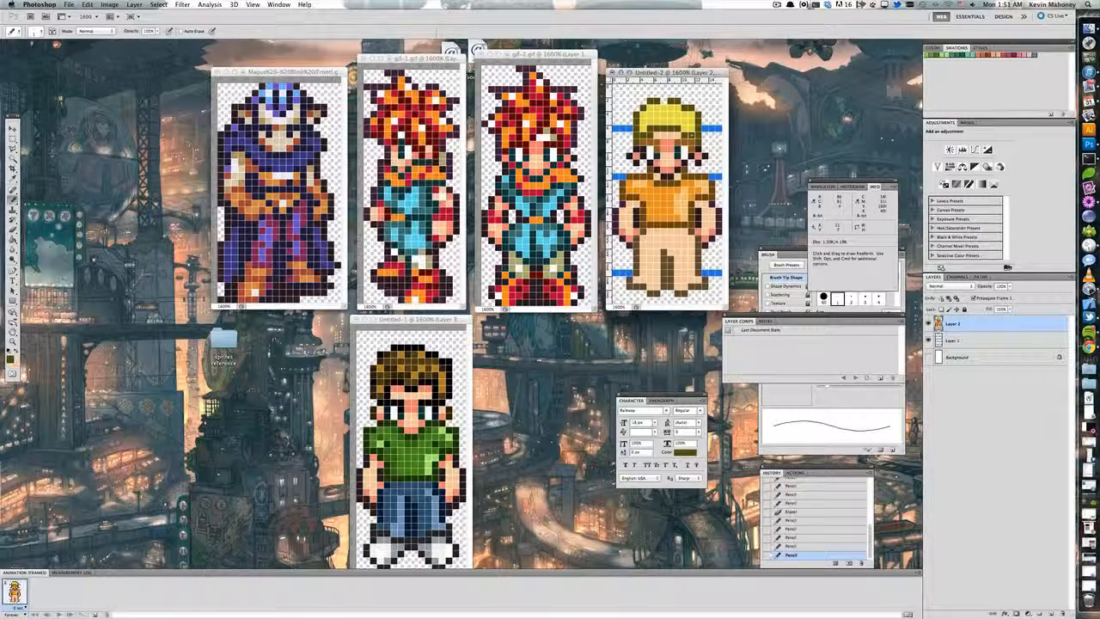
# Step: Pencil dark olive strand lines within the yellow hair to divide it into locks
pyautogui.click(657, 120)
pyautogui.click(651, 107)
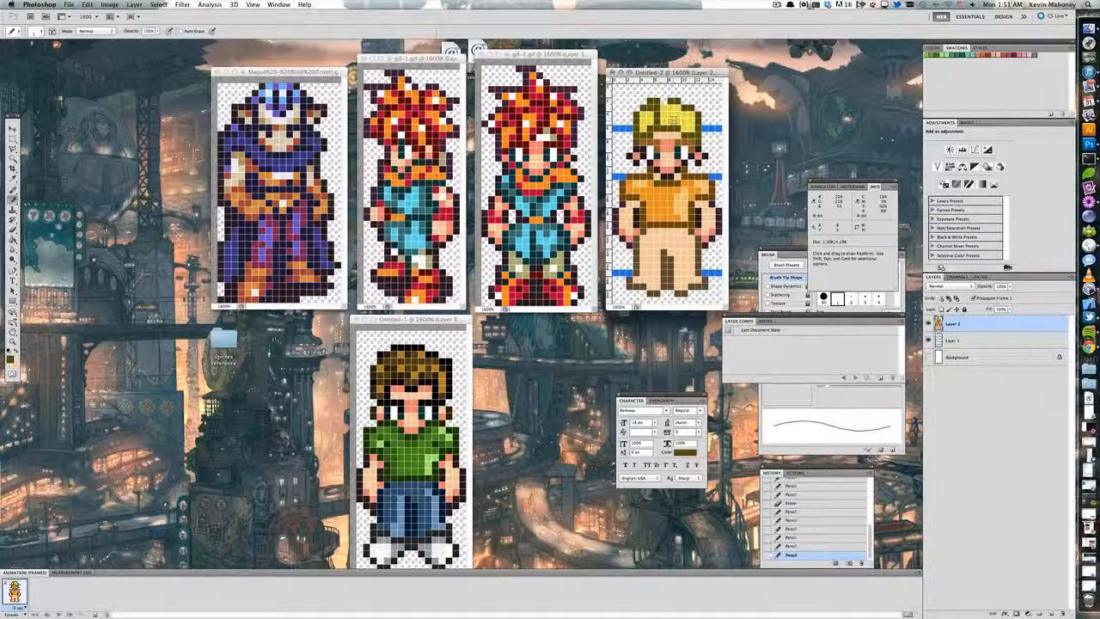
pyautogui.click(667, 119)
pyautogui.click(668, 104)
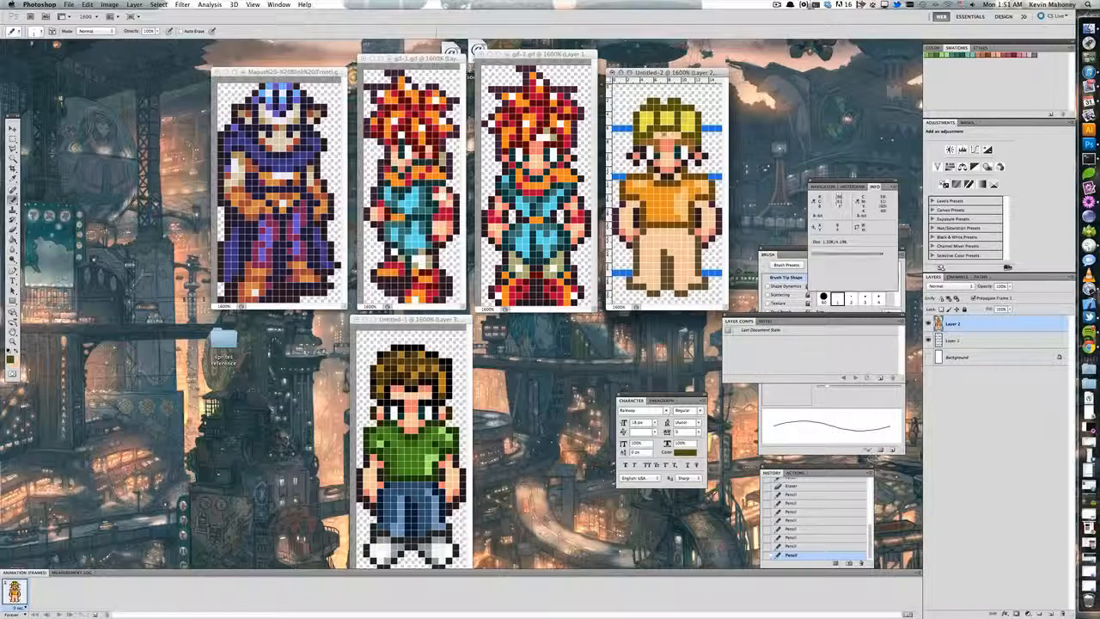
# Step: Sample the hair yellow, mix a paler tint of it and pencil highlights across the hair
pyautogui.keyDown('alt'); pyautogui.click(669, 112); pyautogui.keyUp('alt')
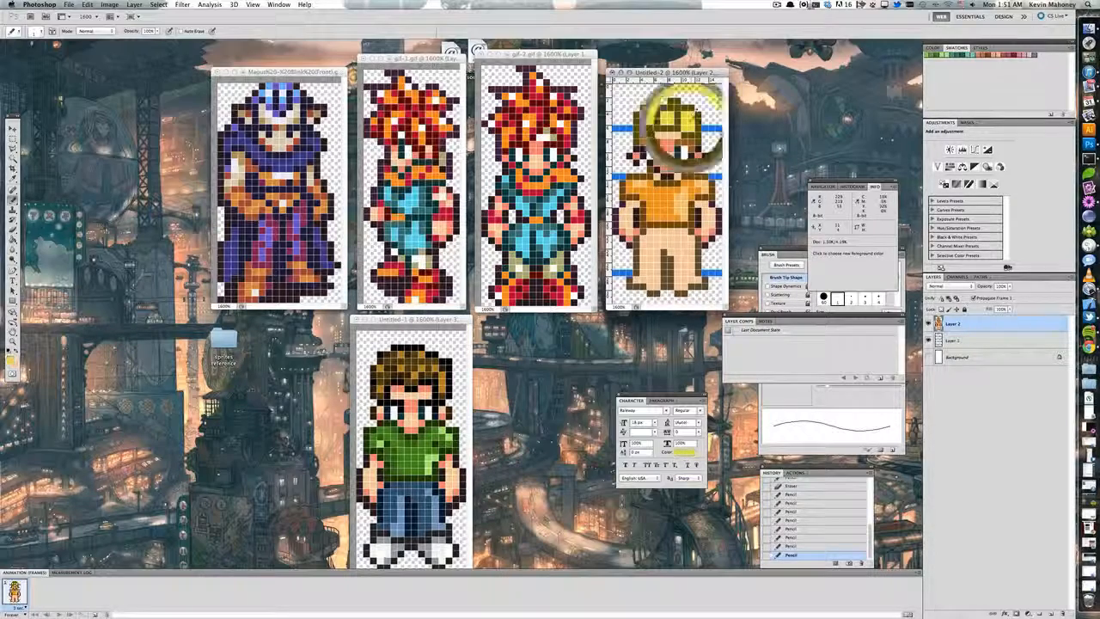
pyautogui.click(12, 362)
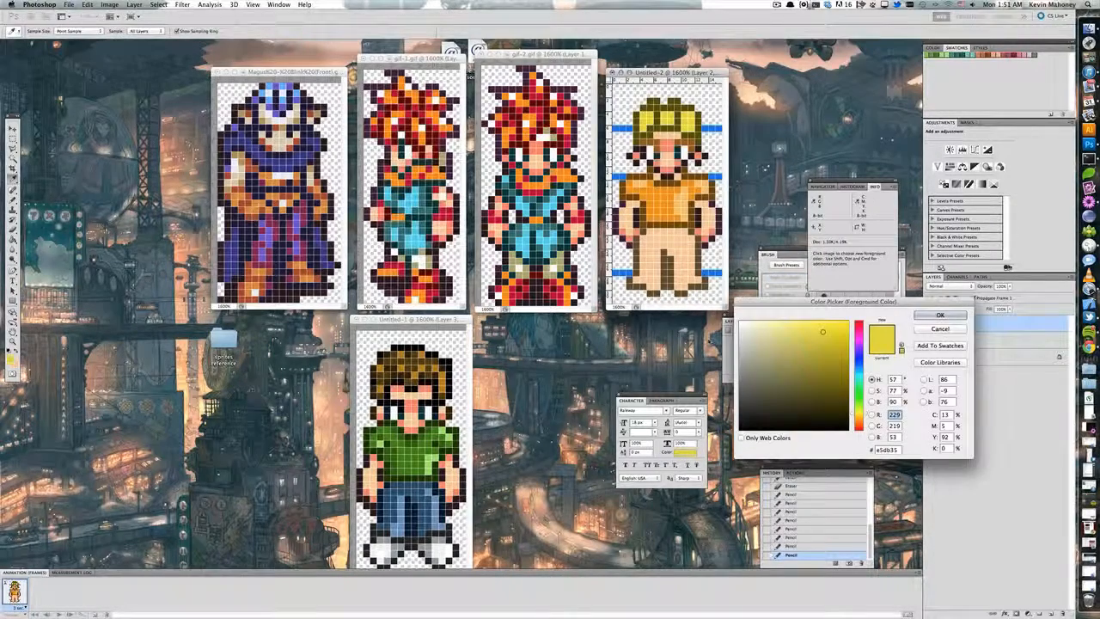
pyautogui.click(940, 315)
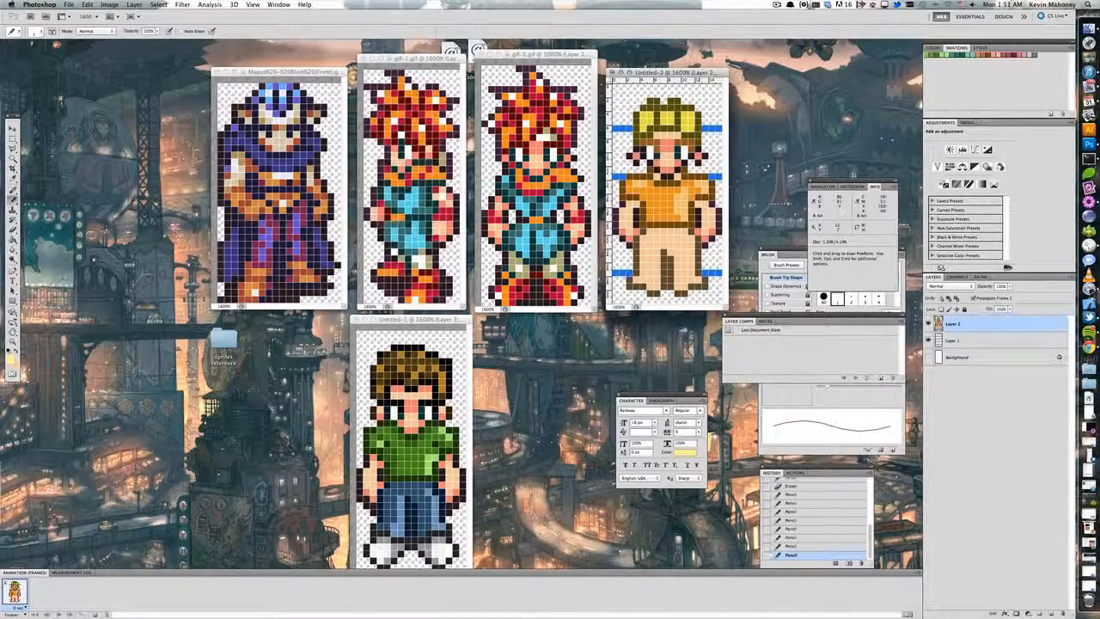
pyautogui.moveTo(681, 115)
pyautogui.mouseDown()
pyautogui.moveTo(669, 103)
pyautogui.moveTo(646, 124)
pyautogui.mouseUp()
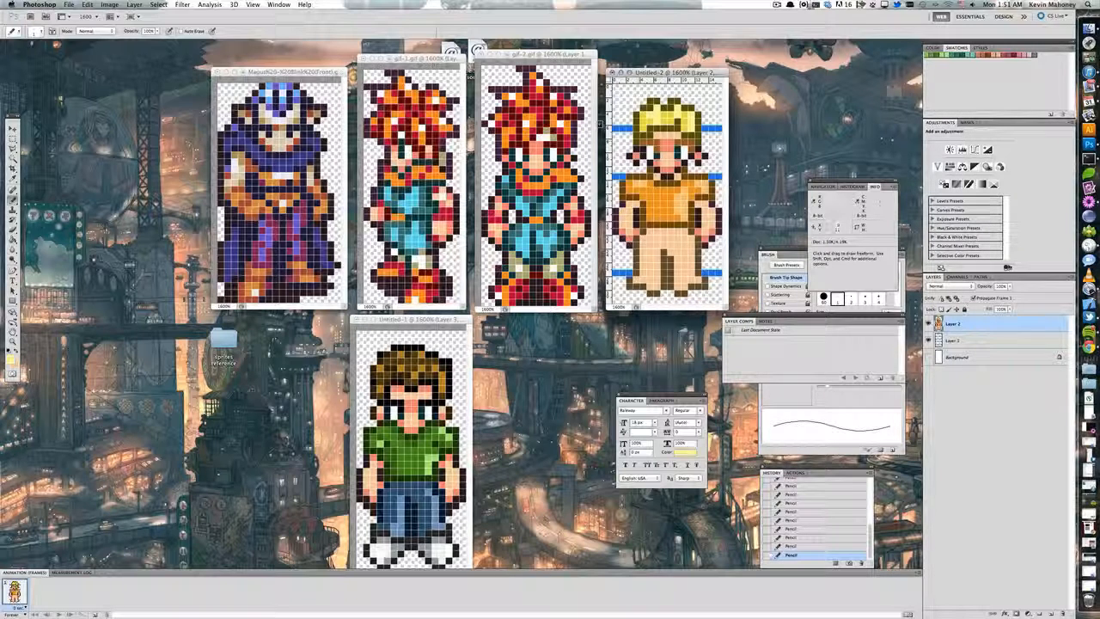
# Step: Refine the chin and collar pixels with the dark outline and brown sampled from the sprite
pyautogui.keyDown('alt'); pyautogui.click(655, 166); pyautogui.keyUp('alt')
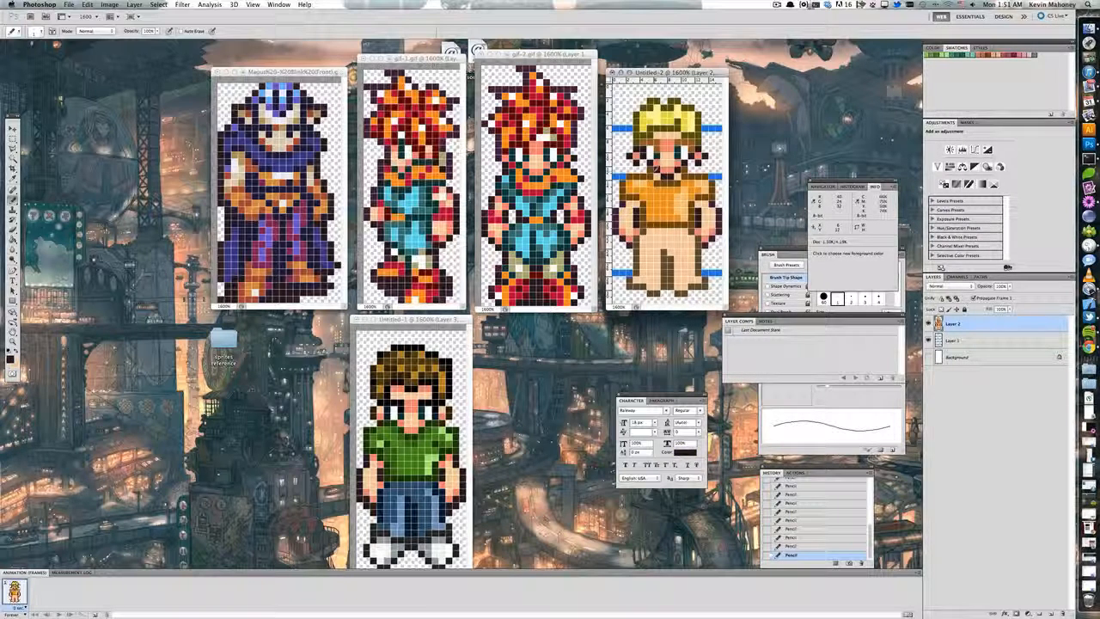
pyautogui.keyDown('alt'); pyautogui.click(657, 171); pyautogui.keyUp('alt')
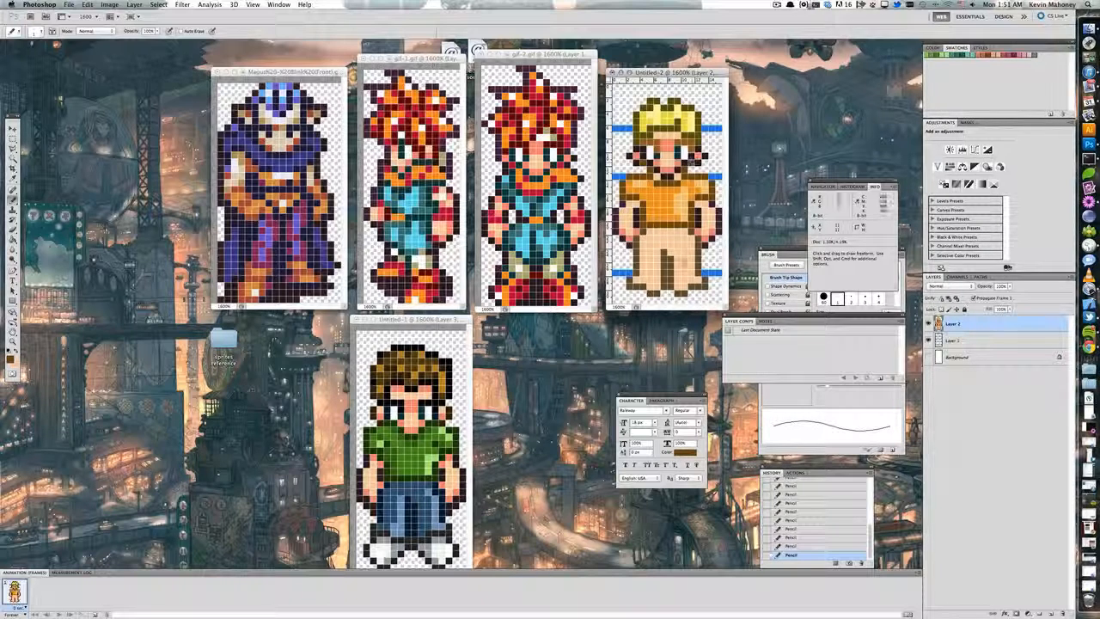
pyautogui.keyDown('alt'); pyautogui.click(667, 176); pyautogui.keyUp('alt')
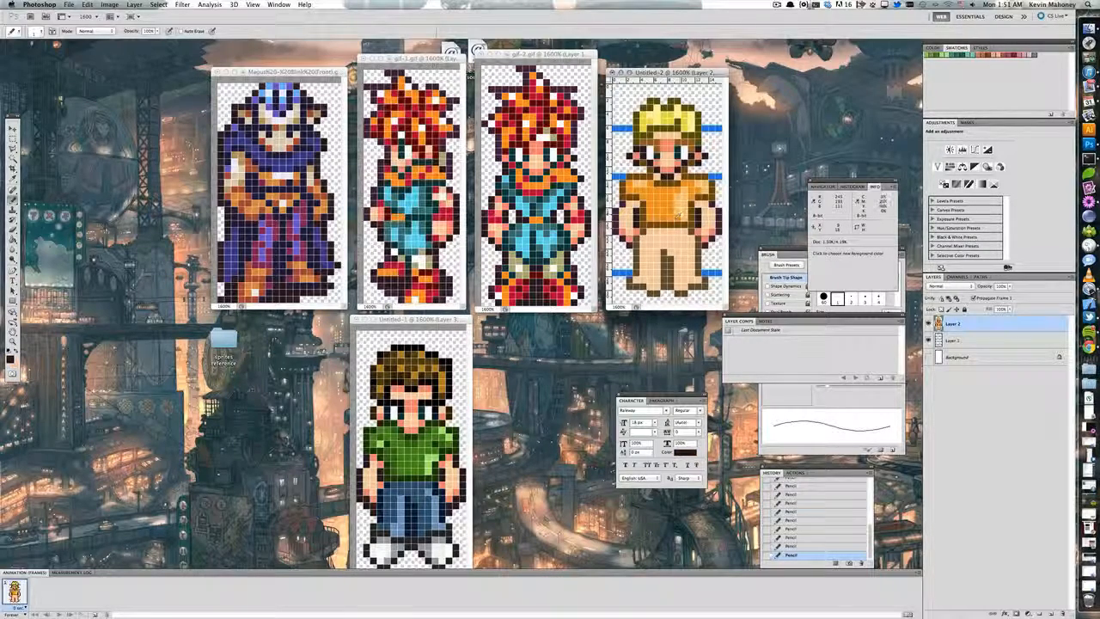
# Step: Sample the trousers' beige, lighten it to #fce1c6 and pencil highlights on the trousers
pyautogui.keyDown('alt'); pyautogui.click(670, 241); pyautogui.keyUp('alt')
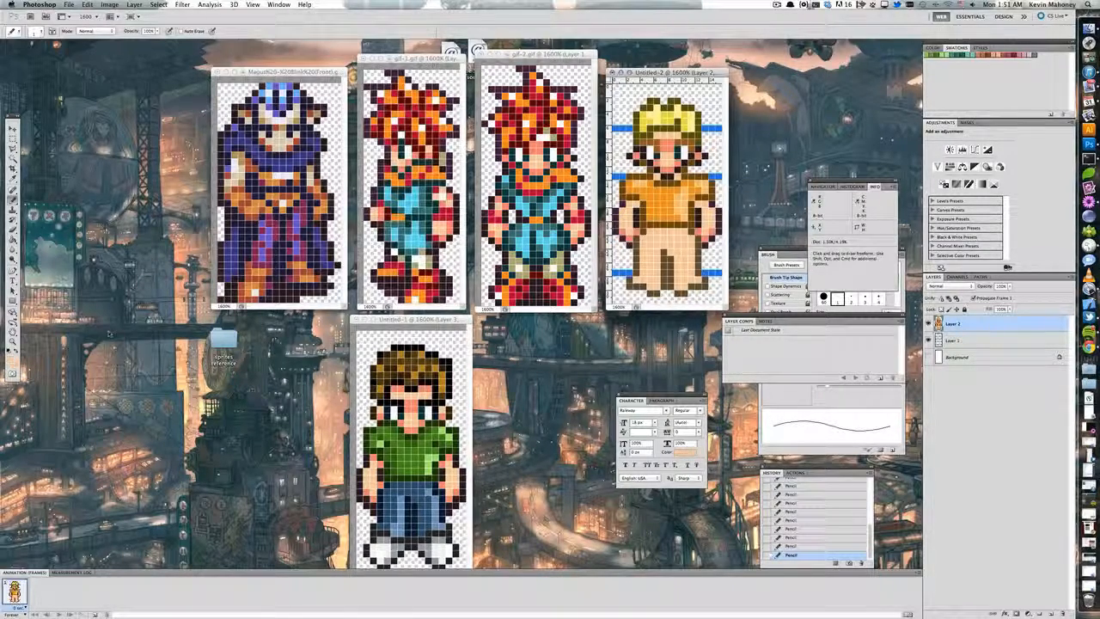
pyautogui.click(10, 357)
pyautogui.click(762, 321)
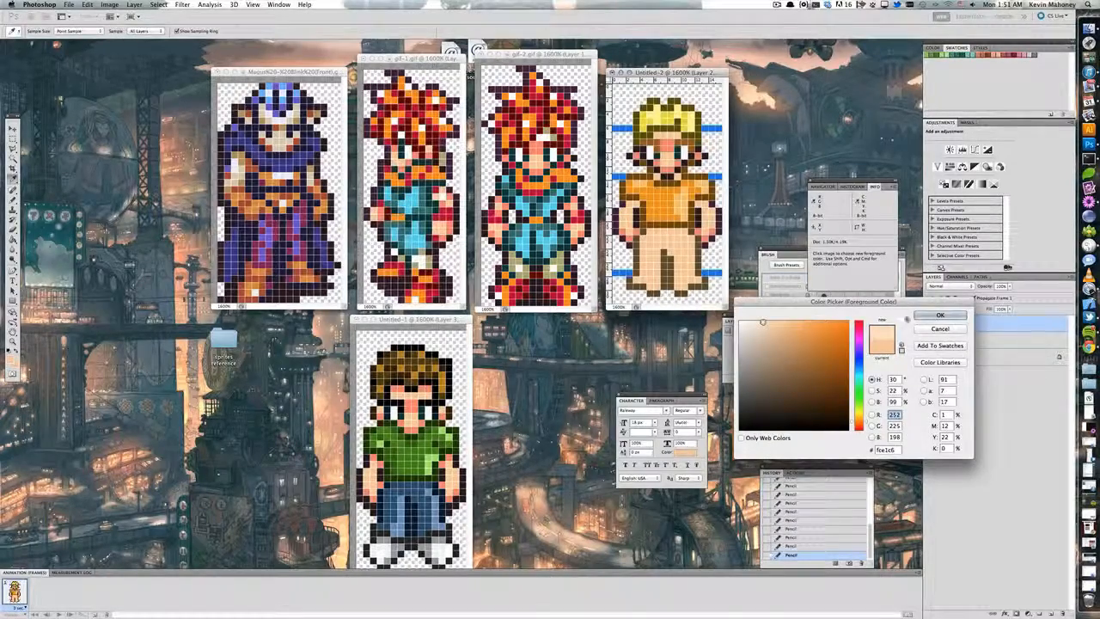
pyautogui.click(939, 316)
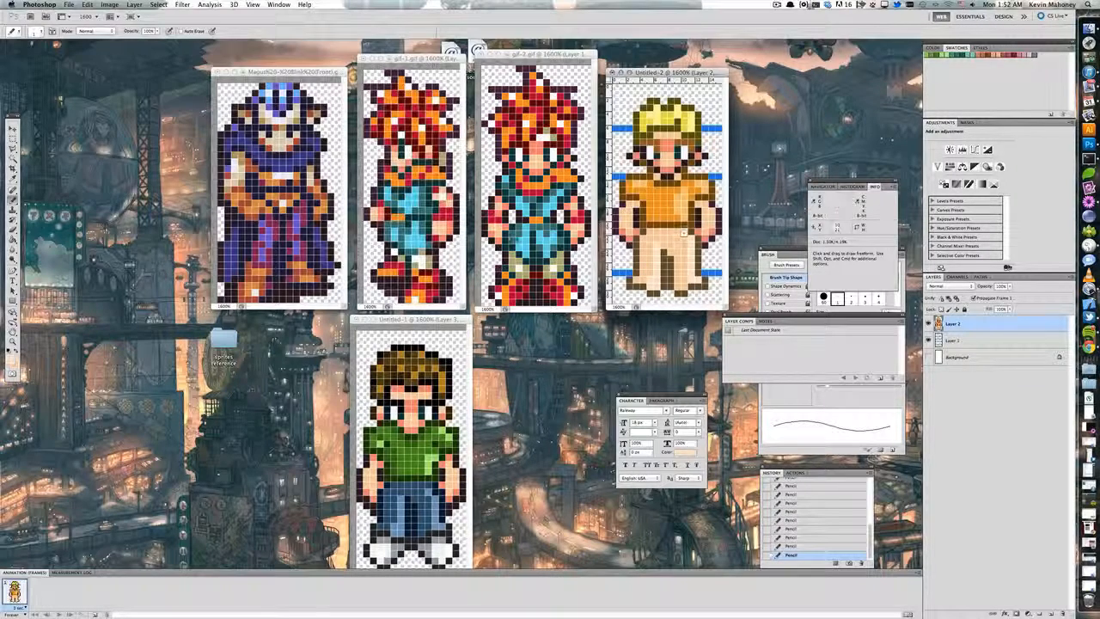
# Step: Darken the trouser colour to #a6825e and pencil shading between the legs
pyautogui.click(13, 355)
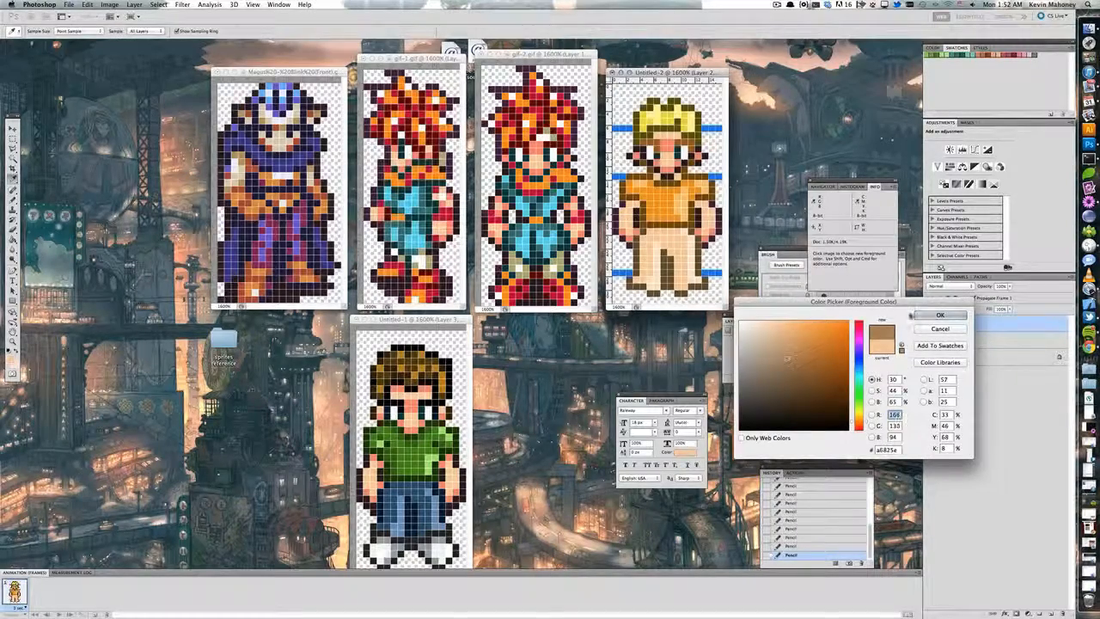
pyautogui.click(940, 315)
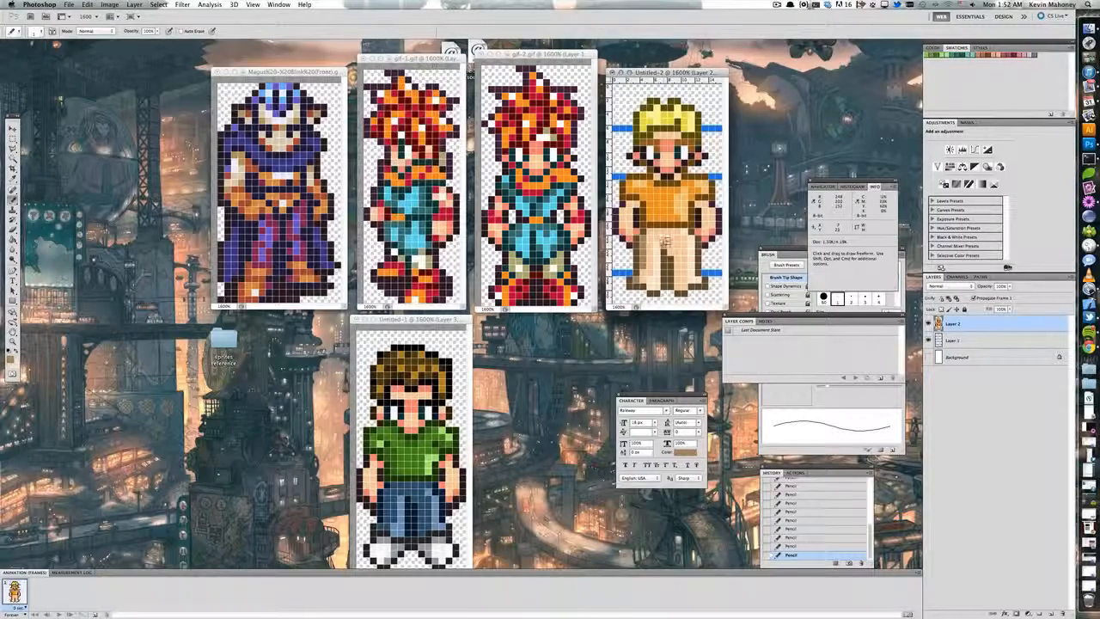
pyautogui.moveTo(670, 249); pyautogui.dragTo(678, 285)
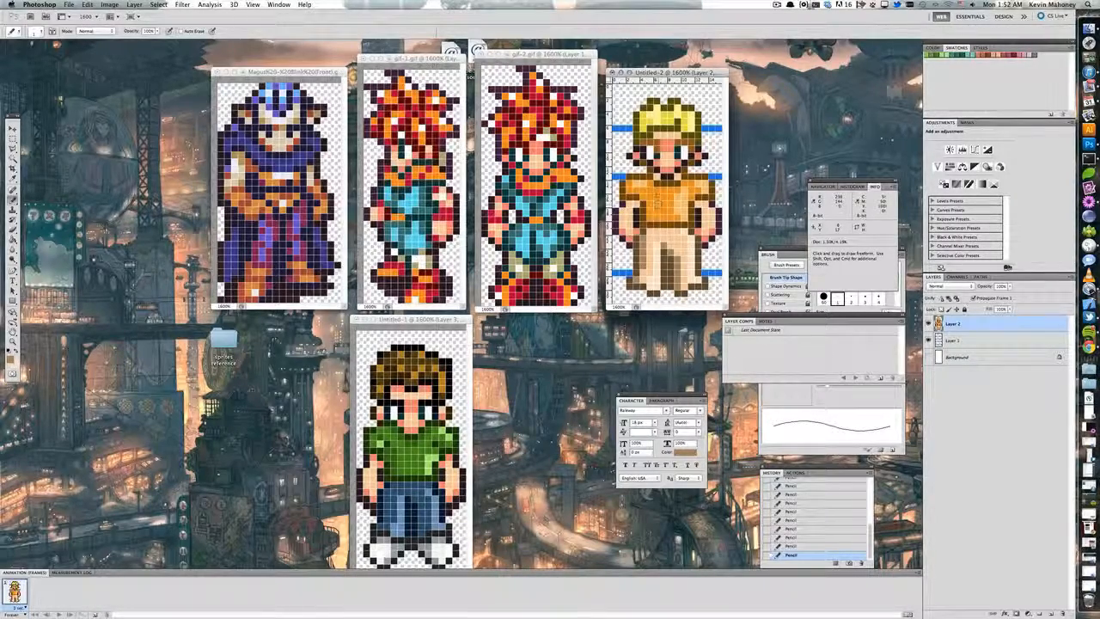
# Step: Sample the shirt's orange, darken it to #c07602 and pencil shading on the shirt
pyautogui.keyDown('alt'); pyautogui.click(658, 202); pyautogui.keyUp('alt')
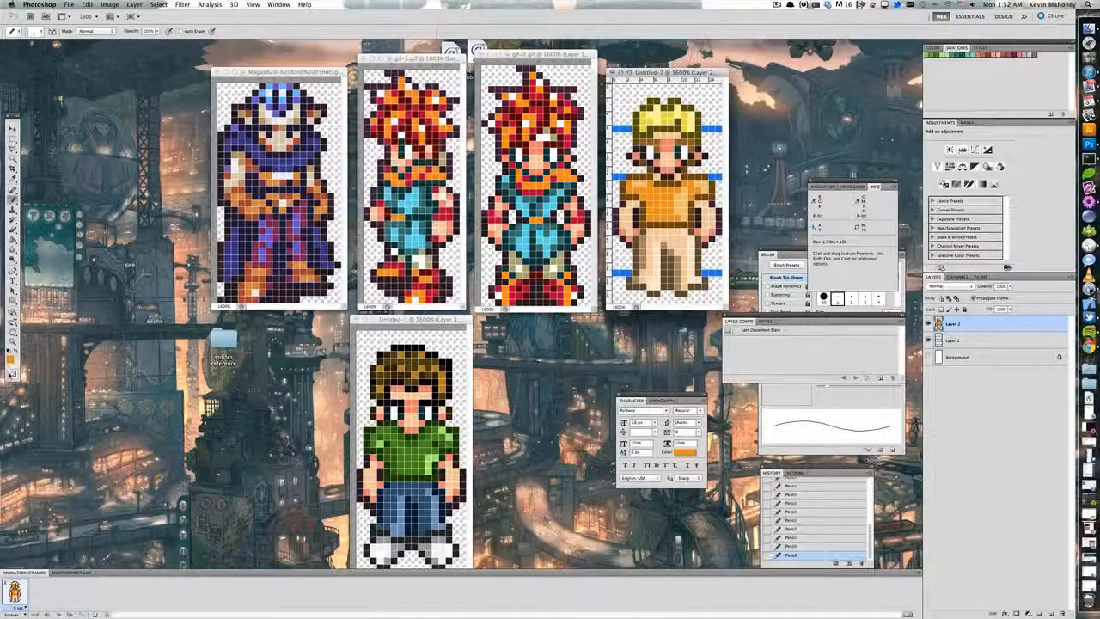
pyautogui.click(12, 360)
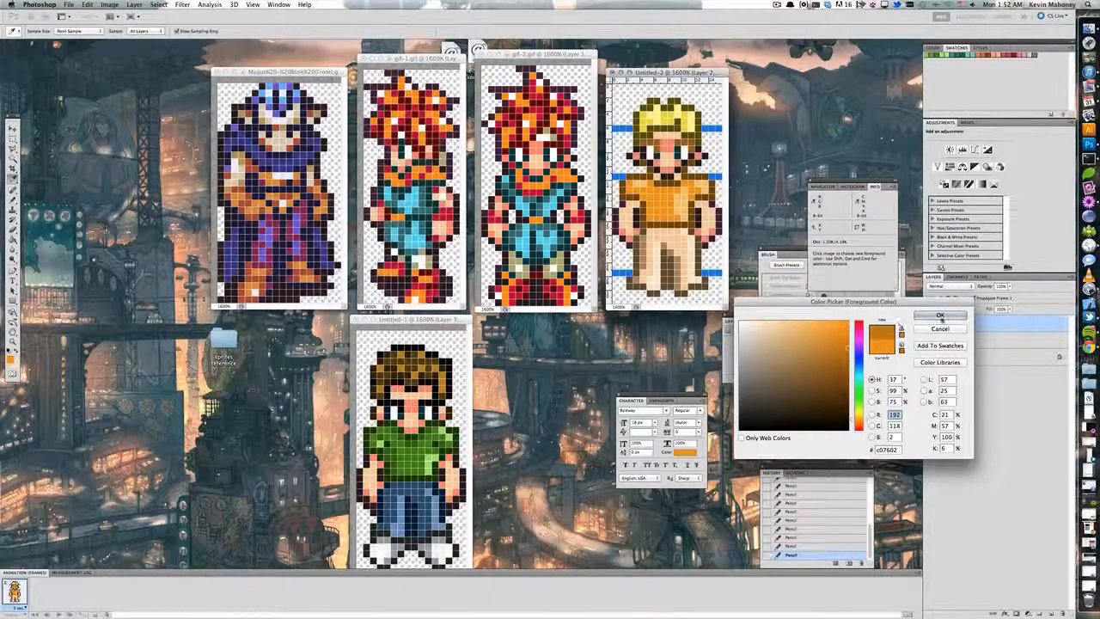
pyautogui.click(940, 316)
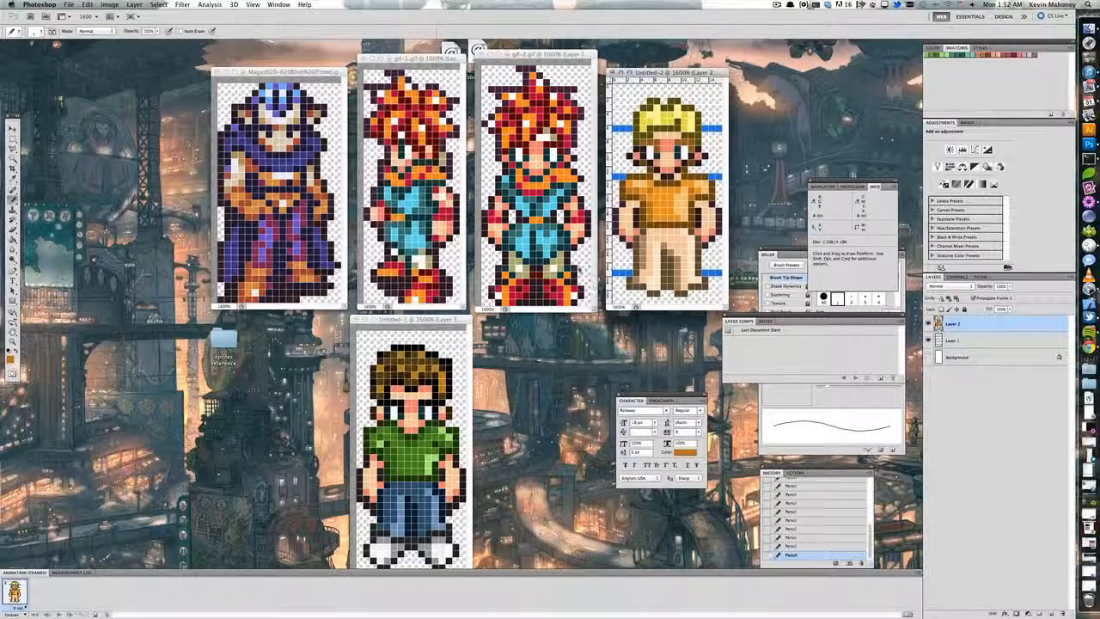
pyautogui.keyDown('alt'); pyautogui.click(653, 250); pyautogui.keyUp('alt')
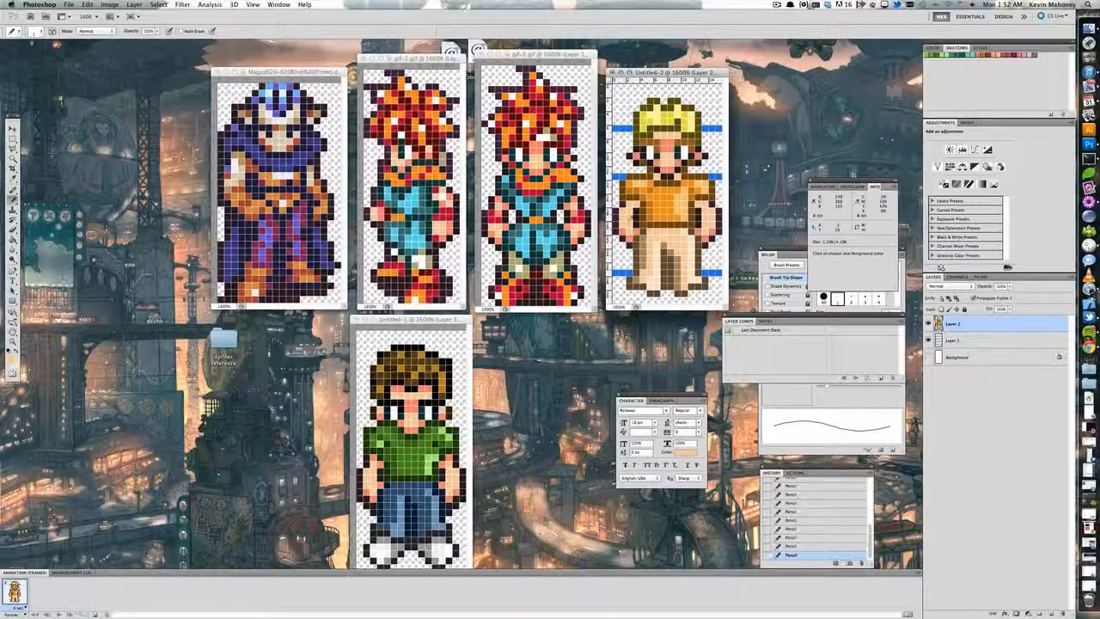
# Step: Extend the hair upward by one pixel row with the sampled dark outline colour and fill the new area with the hair yellow
pyautogui.keyDown('alt'); pyautogui.click(626, 109); pyautogui.keyUp('alt')
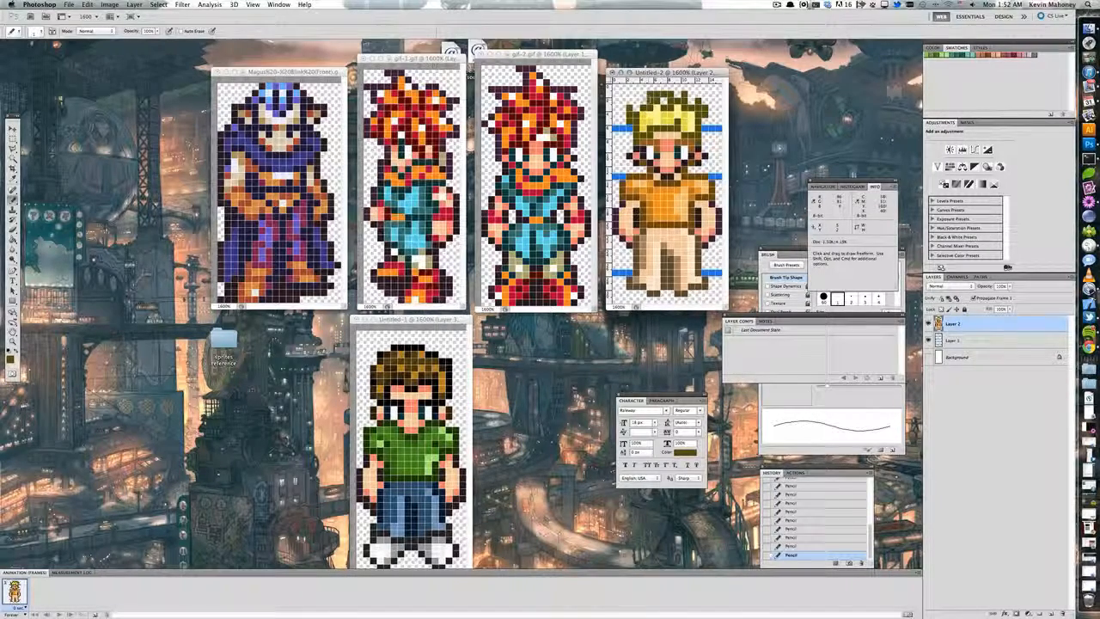
pyautogui.keyDown('alt'); pyautogui.click(648, 125); pyautogui.keyUp('alt')
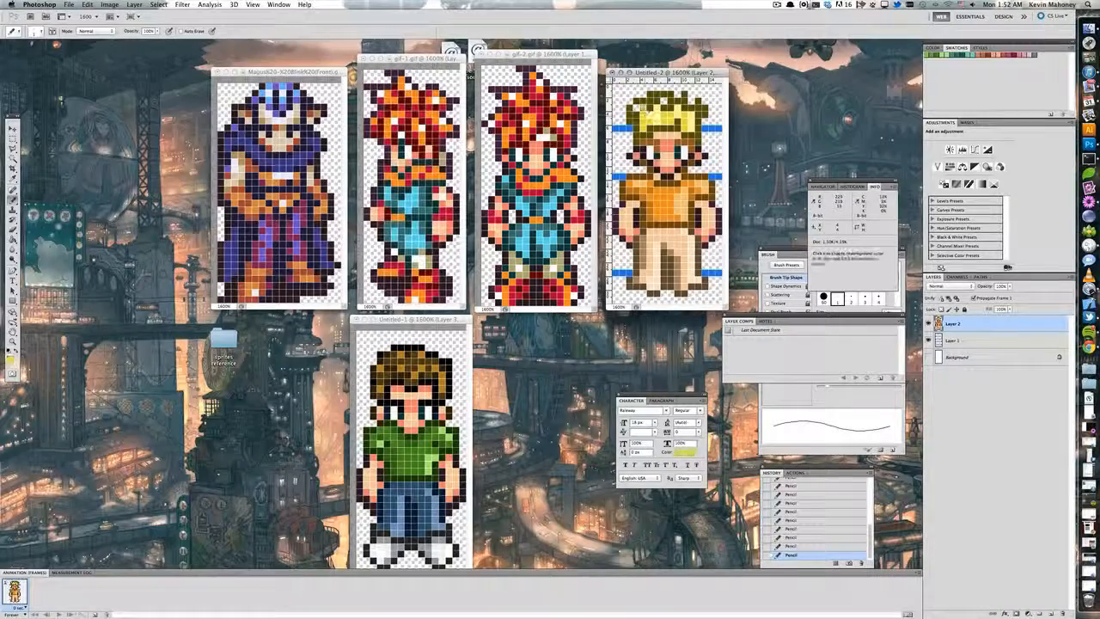
pyautogui.moveTo(635, 107); pyautogui.dragTo(655, 96)
pyautogui.click(677, 101)
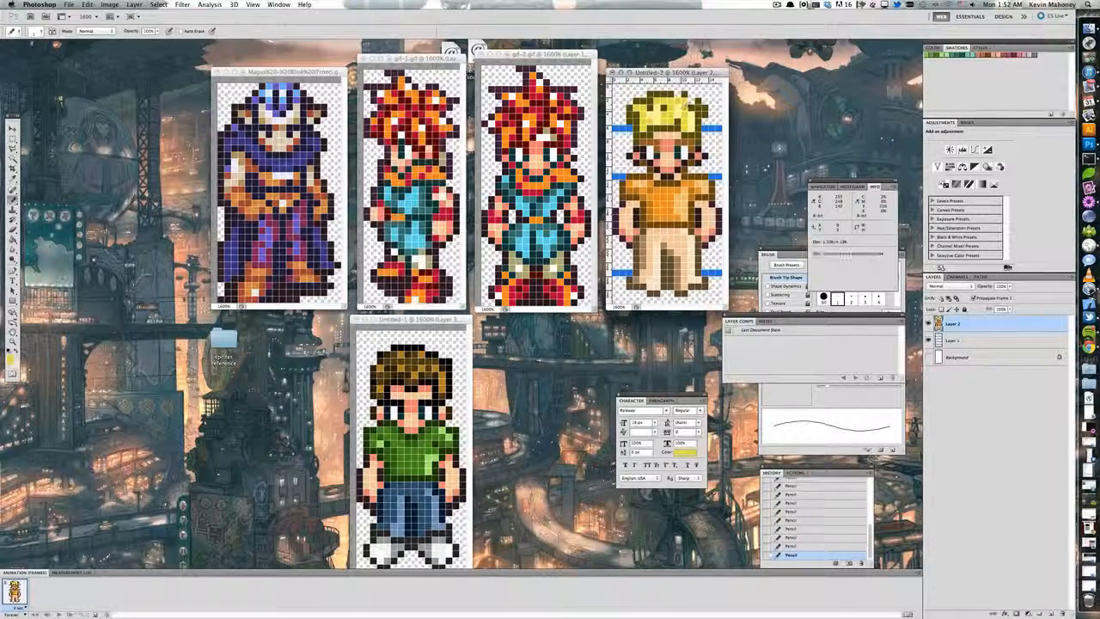
pyautogui.click(691, 105)
pyautogui.keyDown('alt'); pyautogui.click(691, 99); pyautogui.keyUp('alt')
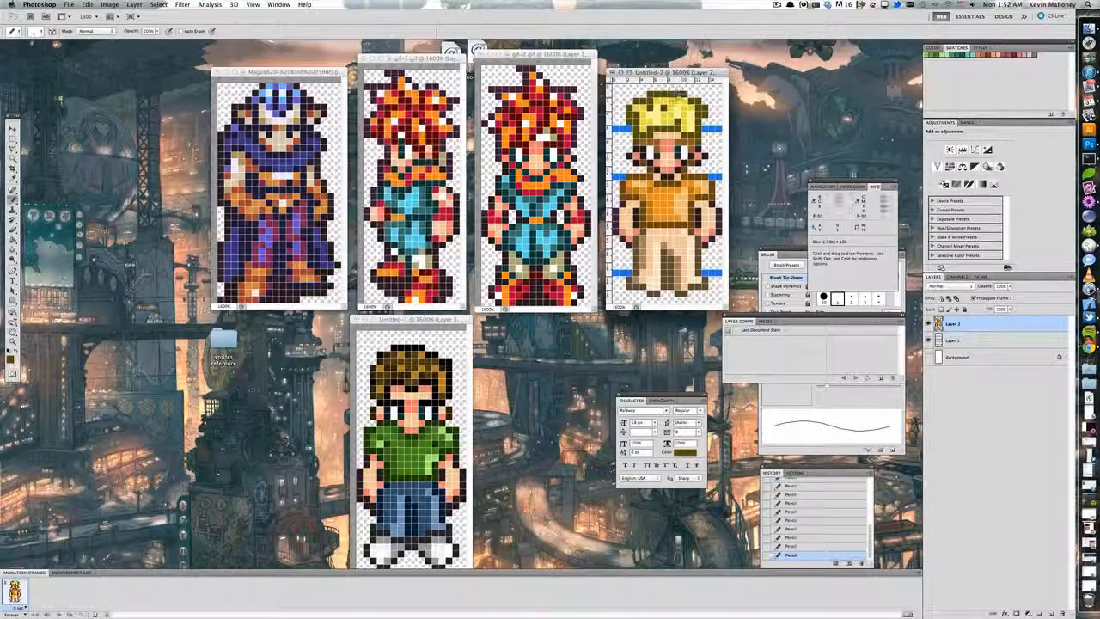
# Step: Sample the pale hair tint and pencil more highlight pixels across the middle of the hair
pyautogui.keyDown('alt'); pyautogui.click(669, 104); pyautogui.keyUp('alt')
pyautogui.click(652, 109)
pyautogui.click(650, 121)
pyautogui.click(664, 122)
# Step: Mix a darker hair yellow, pencil shading into the hair and touch it up with sampled outline and highlight colours
pyautogui.click(11, 370)
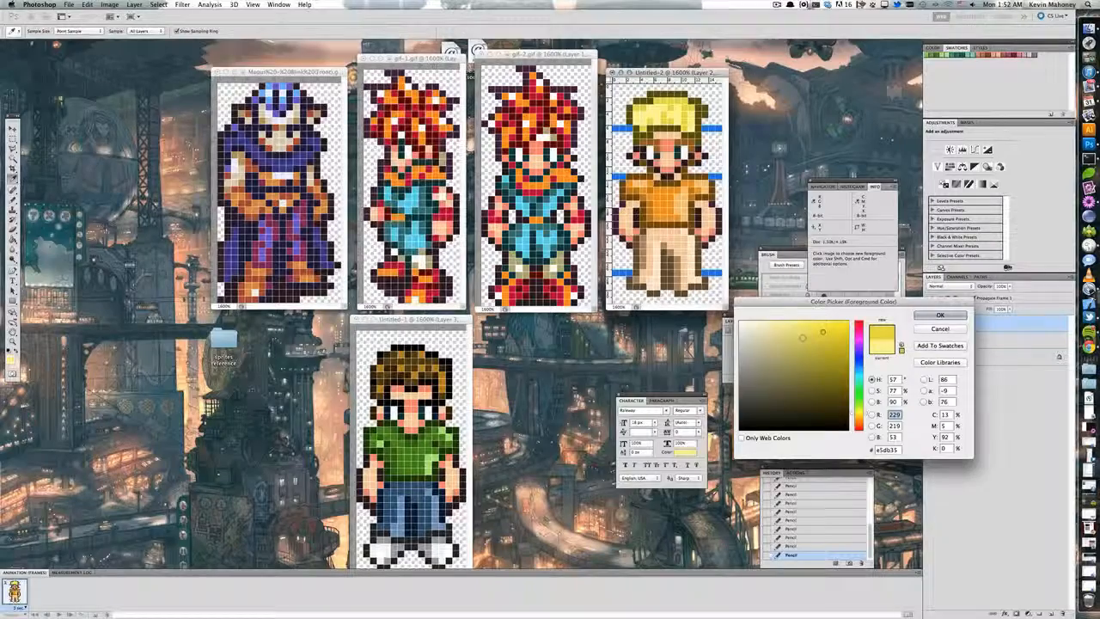
pyautogui.click(940, 315)
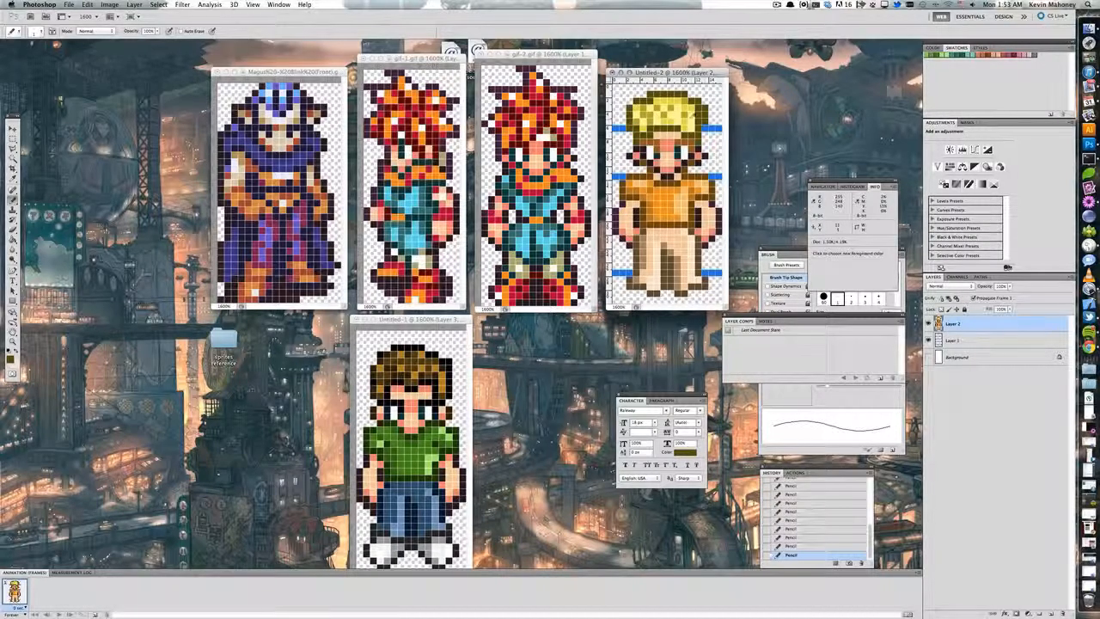
pyautogui.keyDown('alt'); pyautogui.click(695, 108); pyautogui.keyUp('alt')
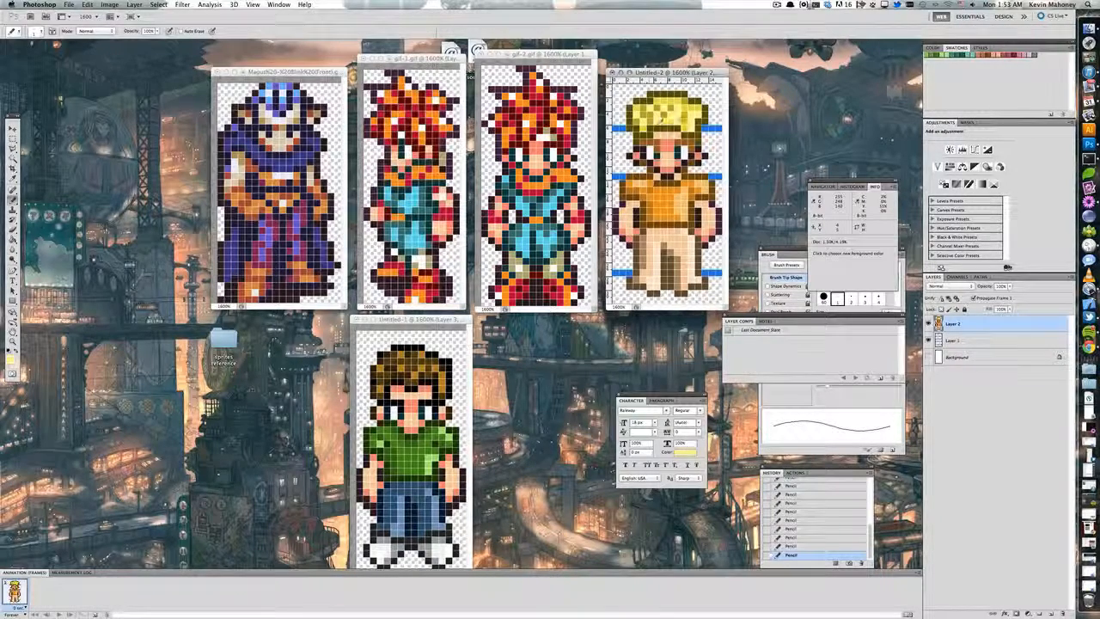
pyautogui.keyDown('alt'); pyautogui.click(674, 112); pyautogui.keyUp('alt')
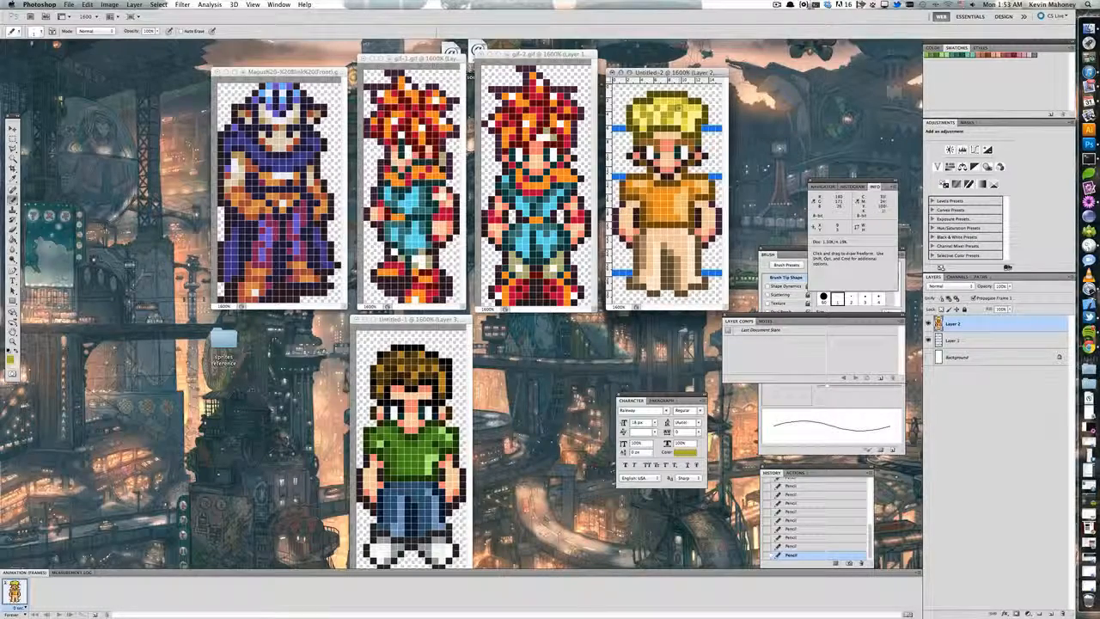
pyautogui.keyDown('alt'); pyautogui.click(677, 112); pyautogui.keyUp('alt')
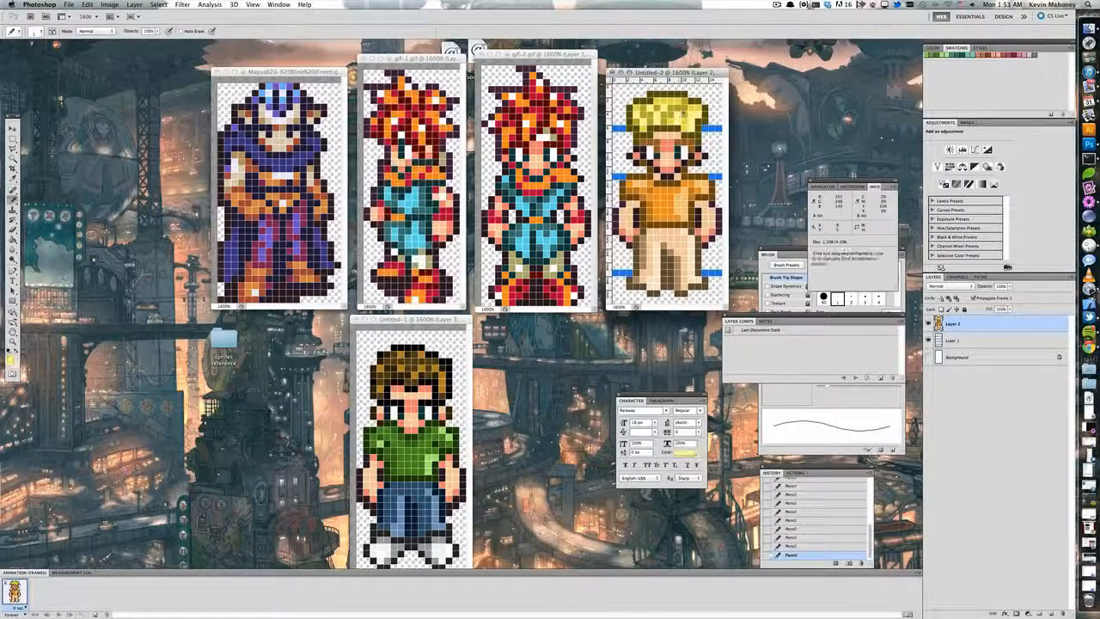
pyautogui.keyDown('alt'); pyautogui.click(671, 109); pyautogui.keyUp('alt')
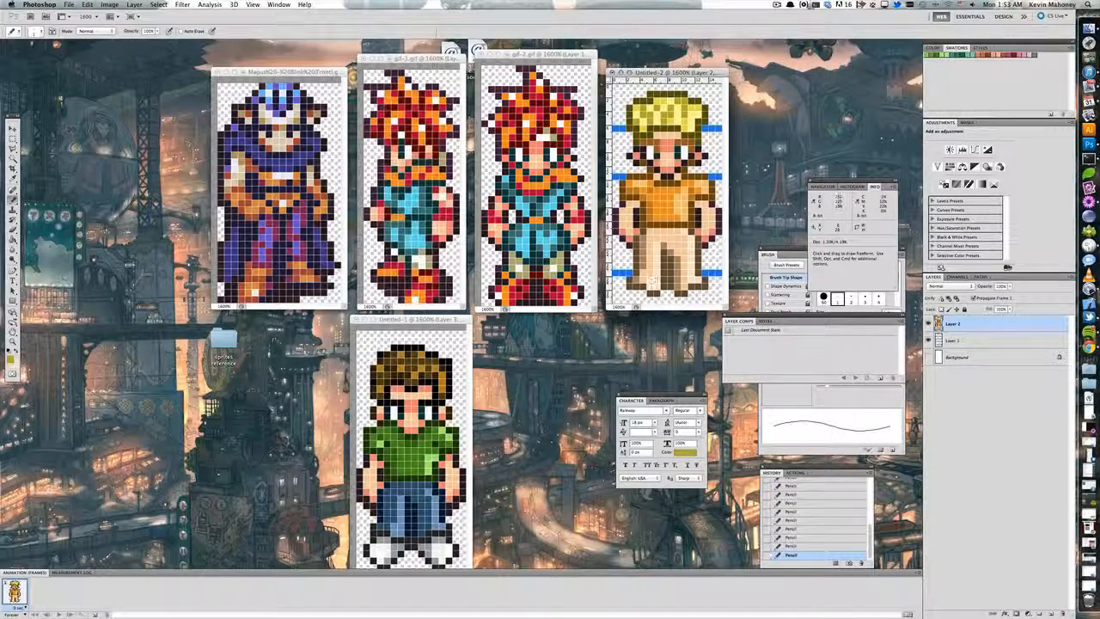
# Step: Nudge the sprite up one pixel and pencil the outline of the shoe under the sprite's left-hand trouser leg in dark grey
pyautogui.hotkey('ctrl', 'Up')
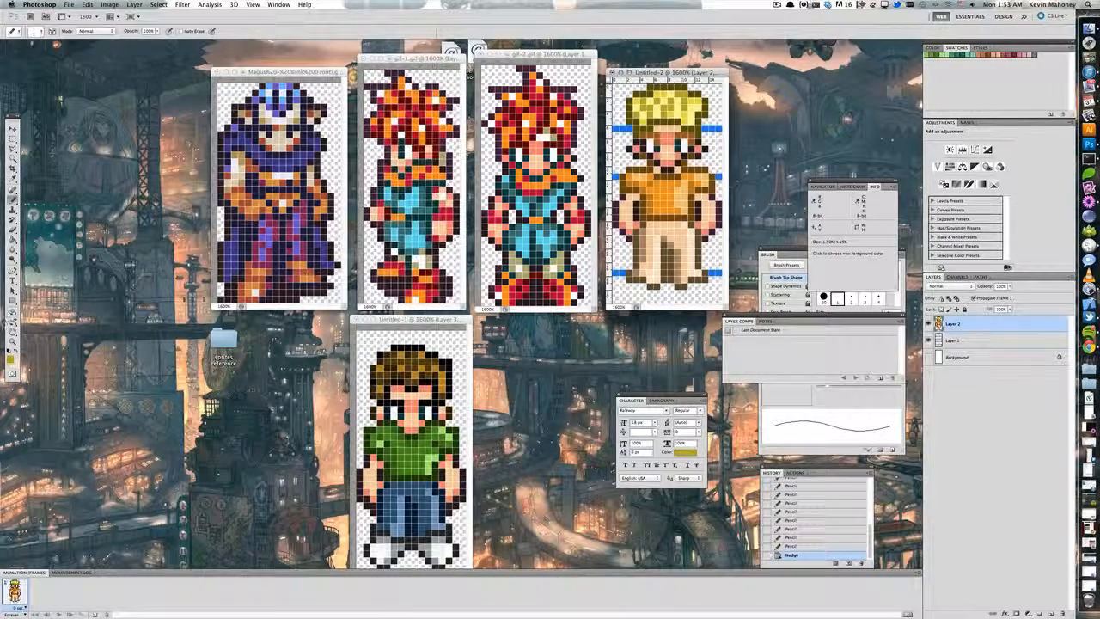
pyautogui.click(11, 360)
pyautogui.click(740, 406)
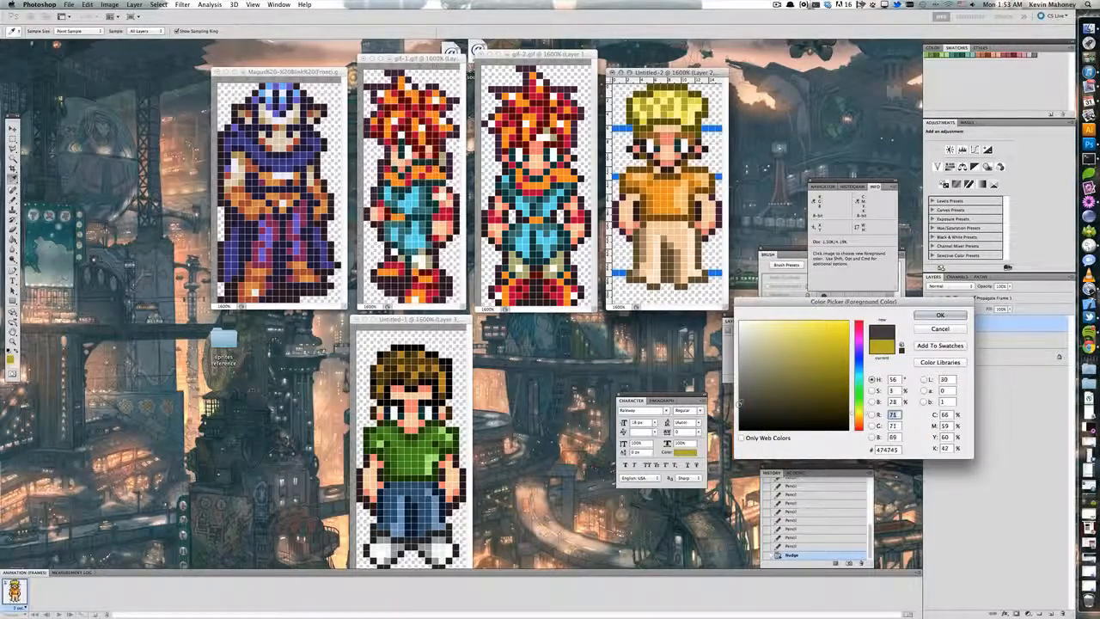
pyautogui.press('Return')
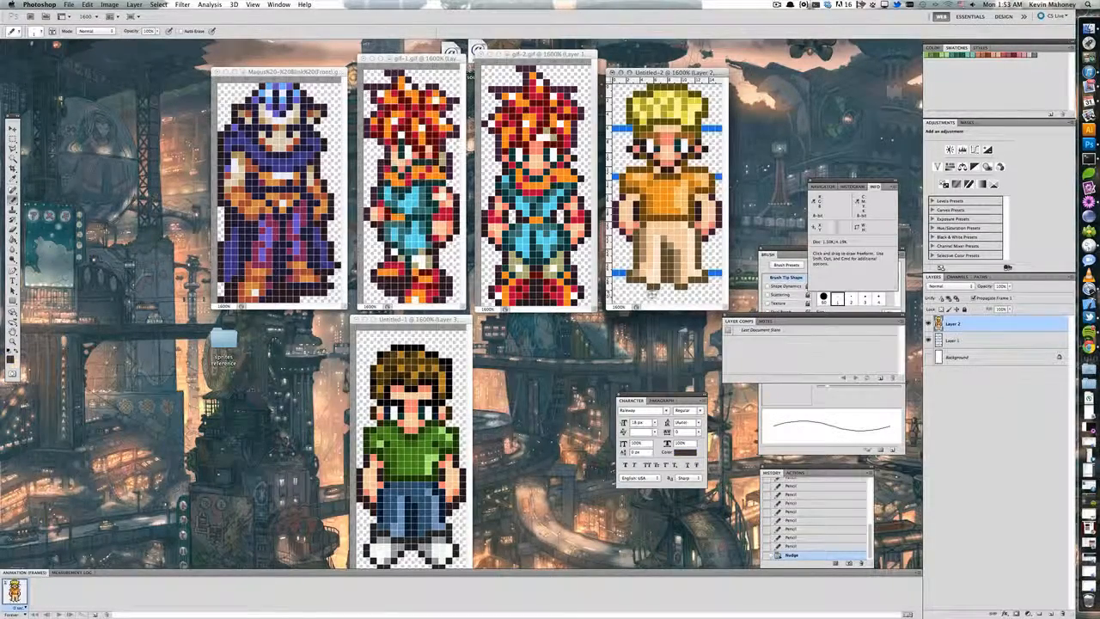
pyautogui.click(655, 294)
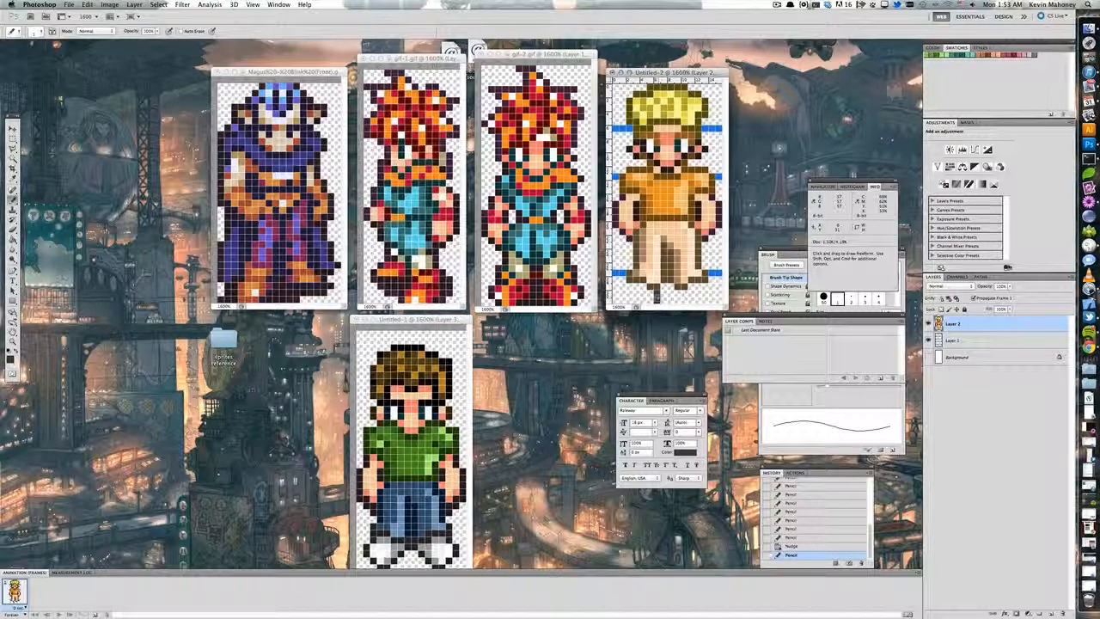
pyautogui.moveTo(657, 300); pyautogui.dragTo(622, 300)
pyautogui.click(615, 300)
pyautogui.click(616, 293)
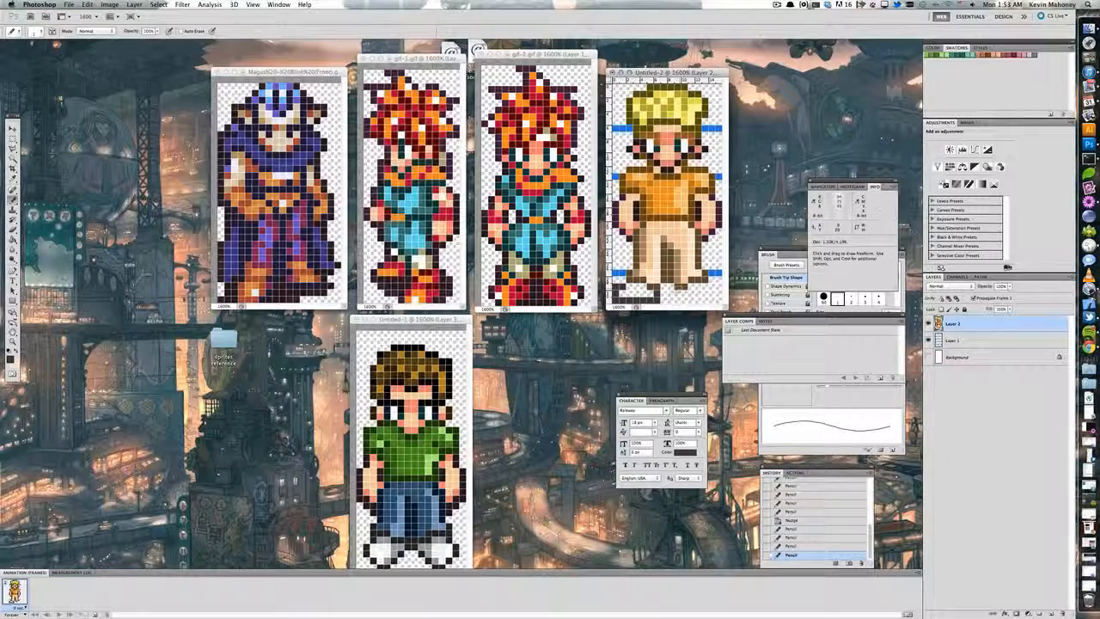
# Step: Pencil the matching outline of the second shoe and erase the surplus corner pixels of the shoes
pyautogui.click(718, 293)
pyautogui.click(711, 286)
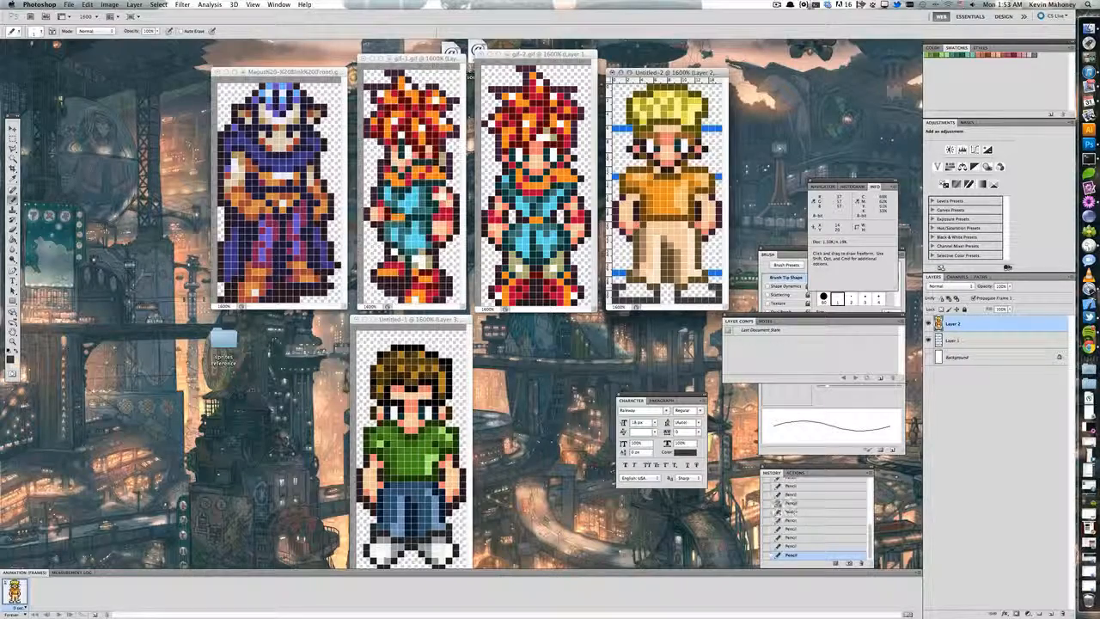
pyautogui.press('e')
pyautogui.click(619, 288)
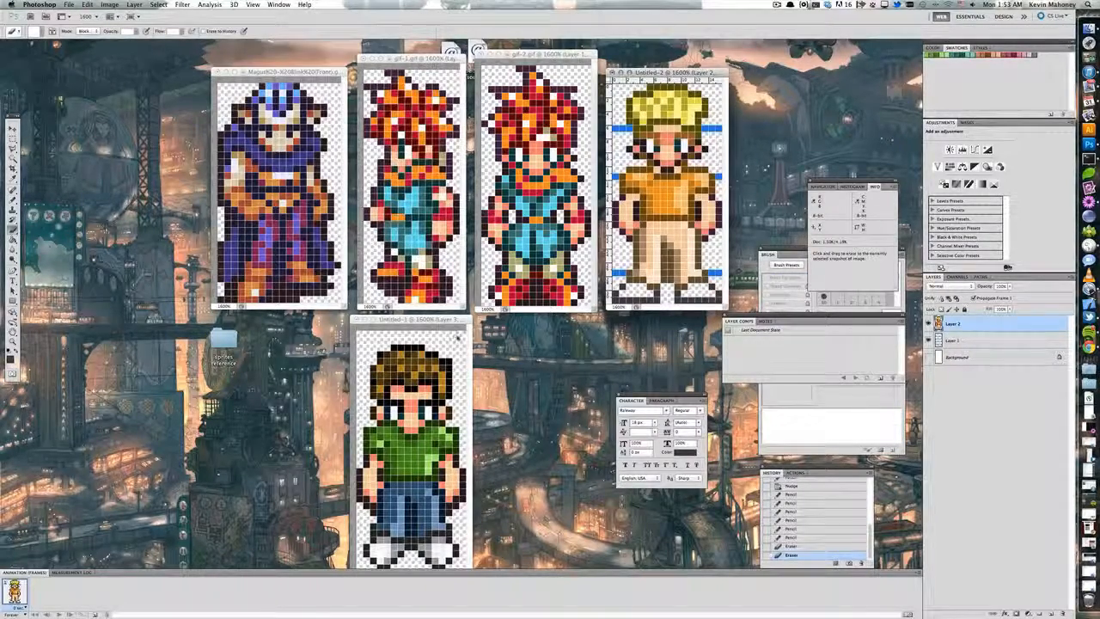
# Step: Set the foreground colour to grey #525252 and pencil in the inside of both shoes
pyautogui.press('b')
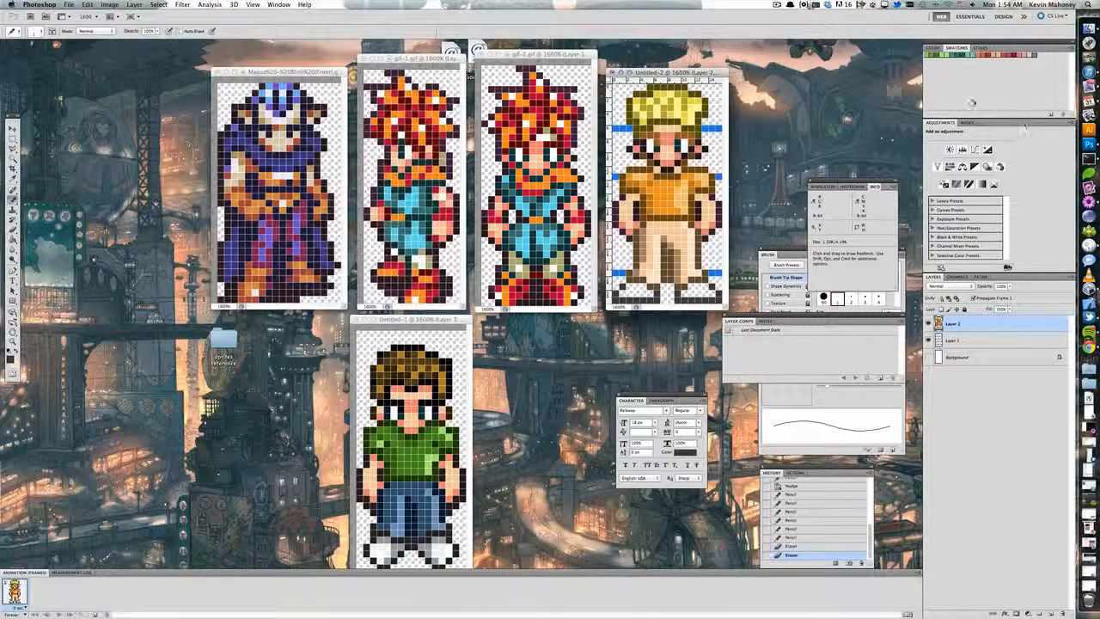
pyautogui.click(9, 352)
pyautogui.click(738, 418)
pyautogui.moveTo(738, 419); pyautogui.dragTo(738, 395)
pyautogui.click(940, 316)
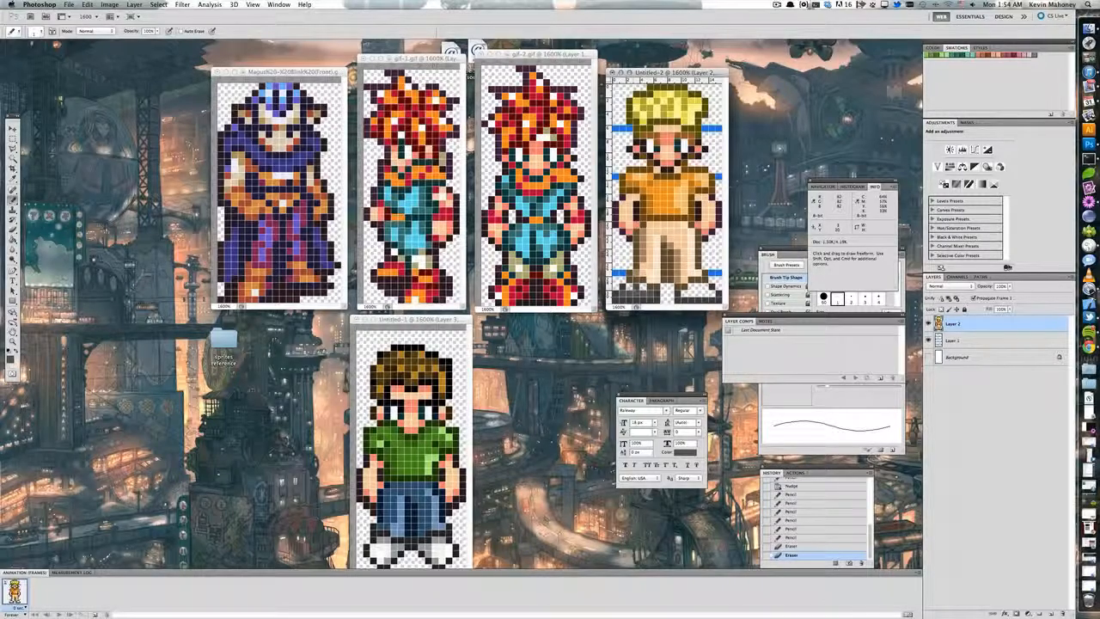
pyautogui.moveTo(642, 293)
pyautogui.mouseDown()
pyautogui.moveTo(628, 293)
pyautogui.moveTo(706, 294)
pyautogui.mouseUp()
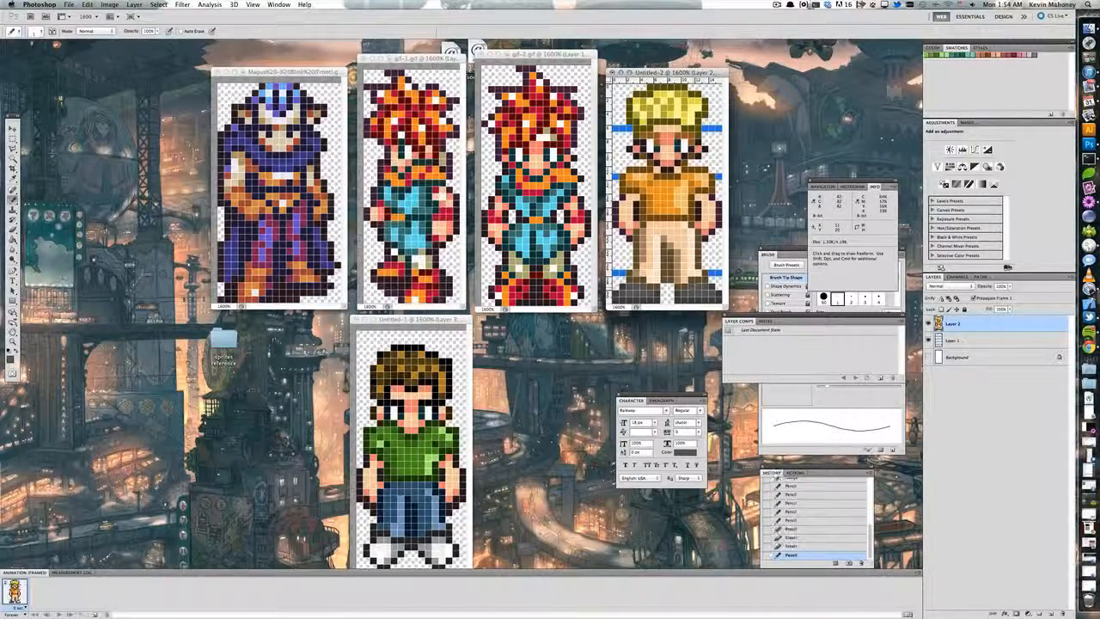
# Step: Lighten the shoe grey and pencil highlights on both shoes
pyautogui.press('i')
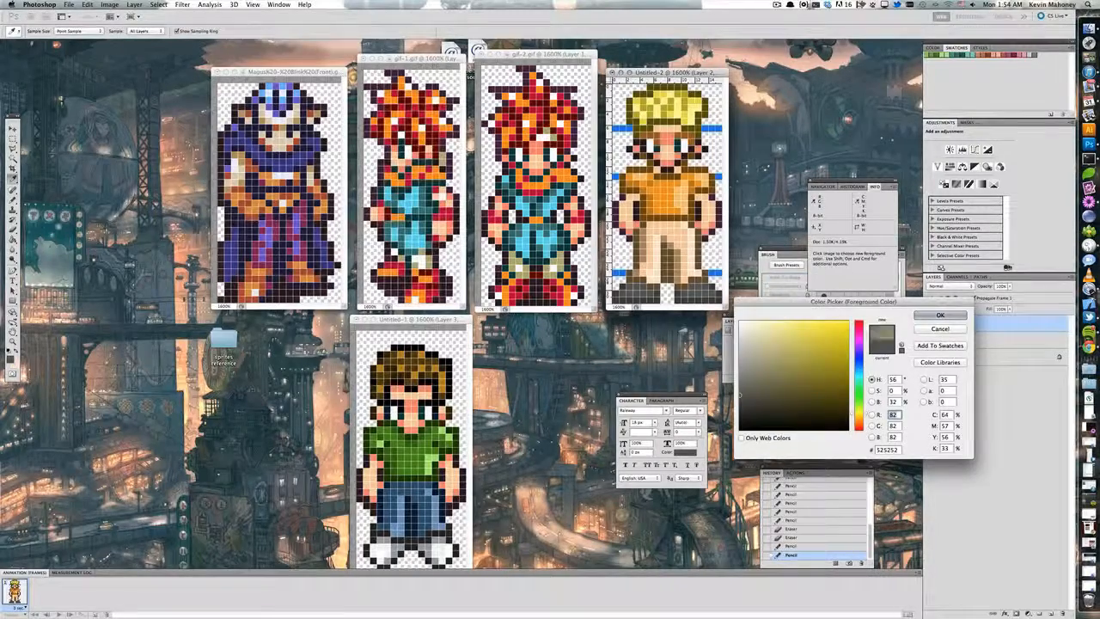
pyautogui.click(940, 315)
pyautogui.click(632, 137)
pyautogui.click(632, 137)
pyautogui.click(633, 138)
pyautogui.click(633, 137)
# Step: Examine the whole sprite at 100% zoom and return to 1600%
pyautogui.press('super+minus')
pyautogui.press('super+minus')
pyautogui.press('super+minus')
pyautogui.press('super+minus')
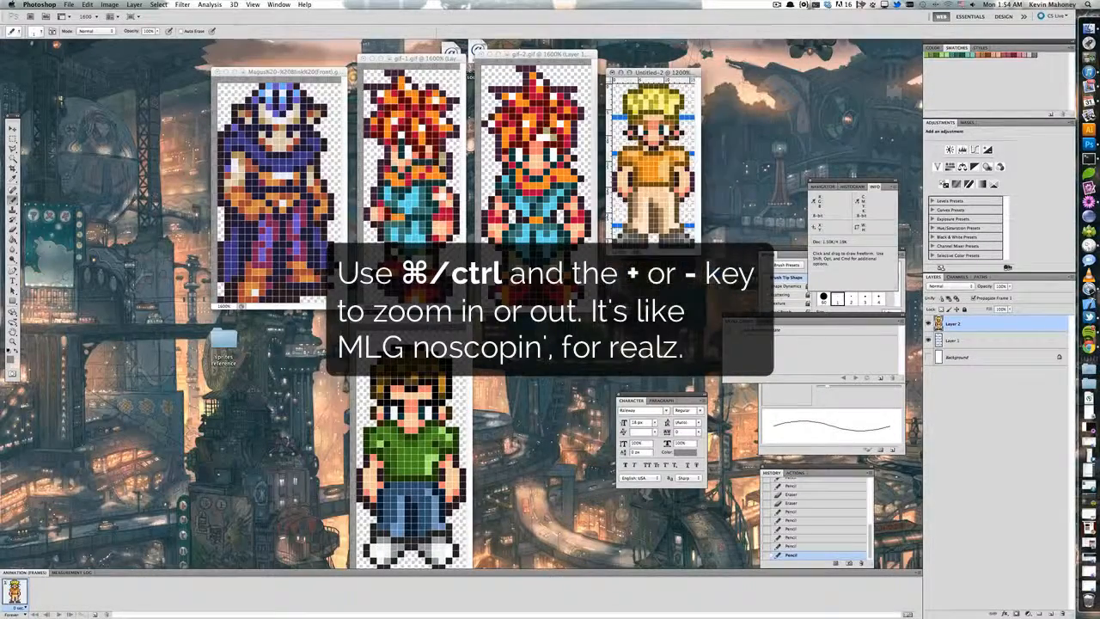
pyautogui.press('super+minus')
pyautogui.press('super+plus')
pyautogui.press('super+plus')
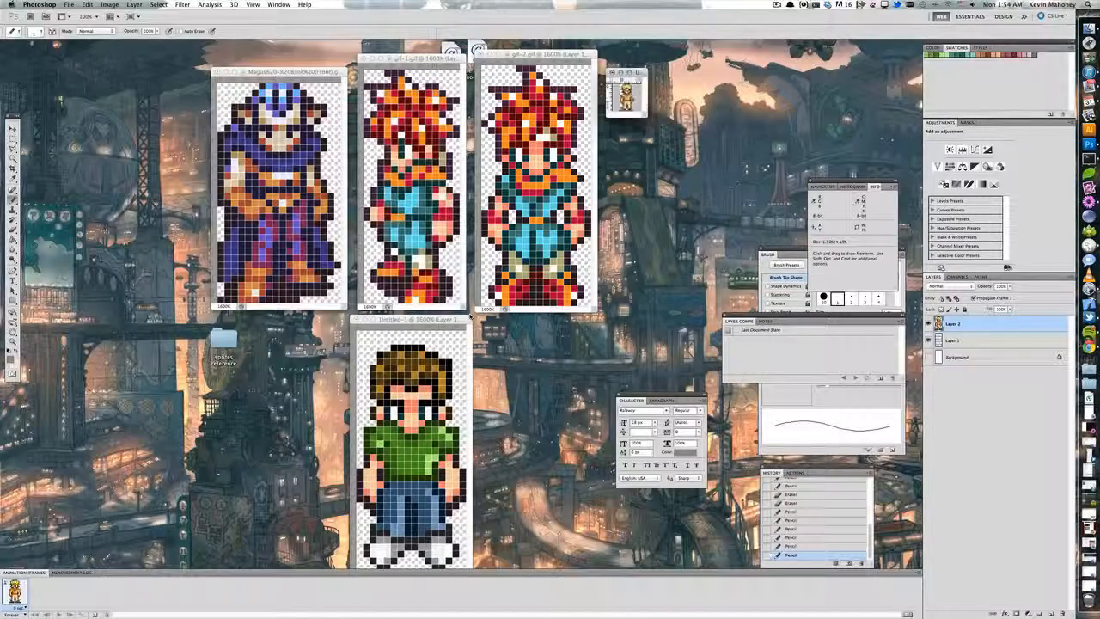
pyautogui.press('super+plus')
pyautogui.press('super+plus')
pyautogui.press('super+plus')
pyautogui.press('super+plus')
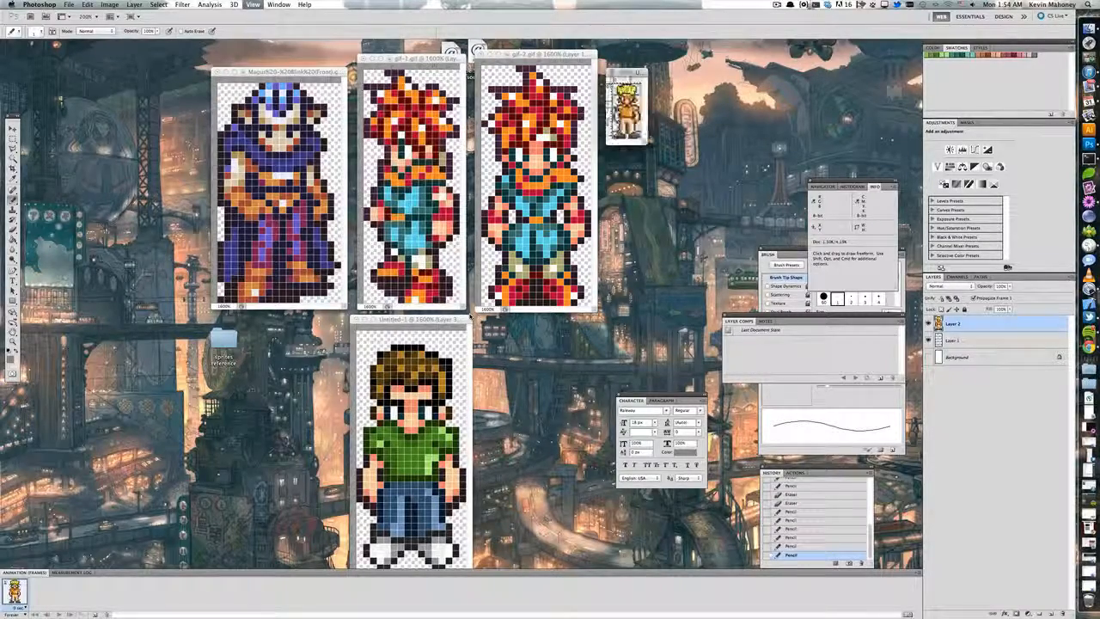
pyautogui.press('super+plus')
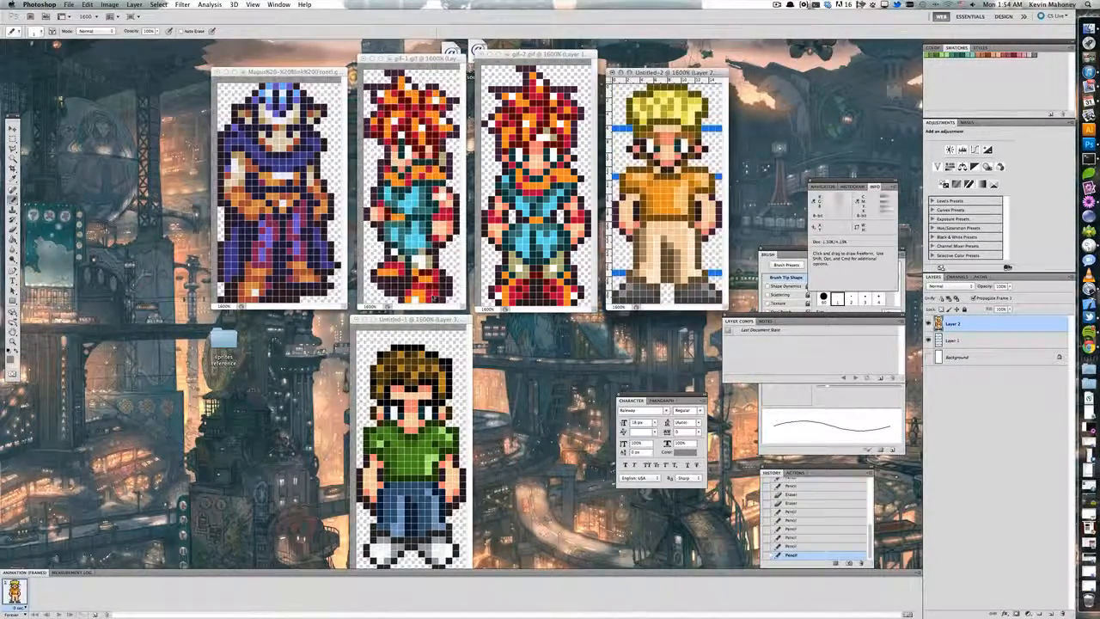
# Step: Hide the guide-line layer, change the sampled shirt orange to blue #163a95 and fill the front of the shirt with the Paint Bucket
pyautogui.keyDown('alt'); pyautogui.click(668, 193); pyautogui.keyUp('alt')
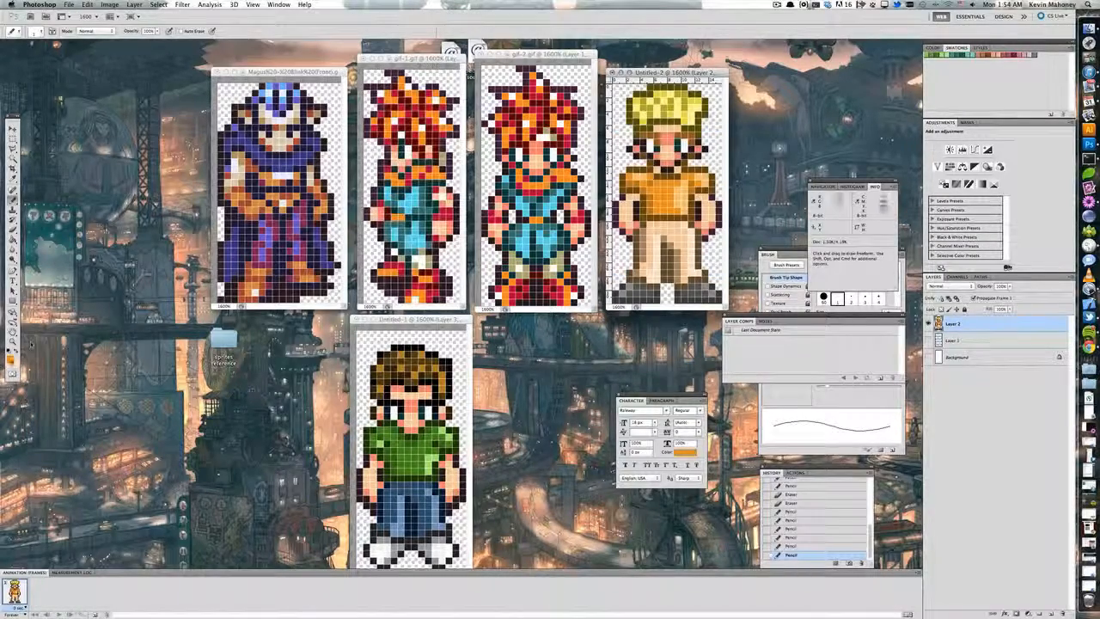
pyautogui.click(12, 365)
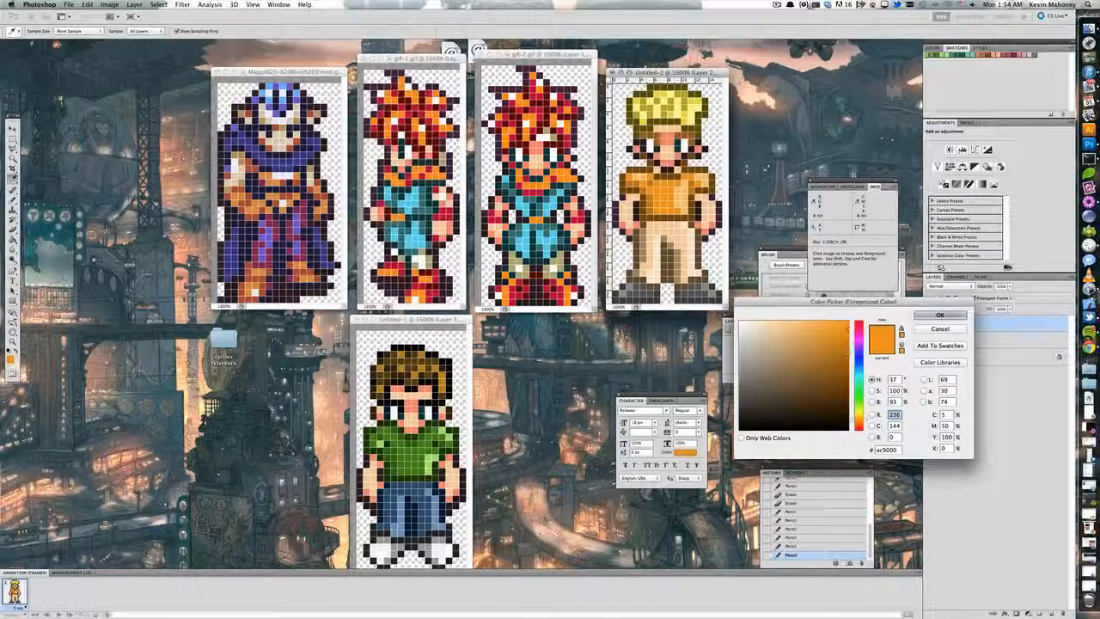
pyautogui.click(848, 352)
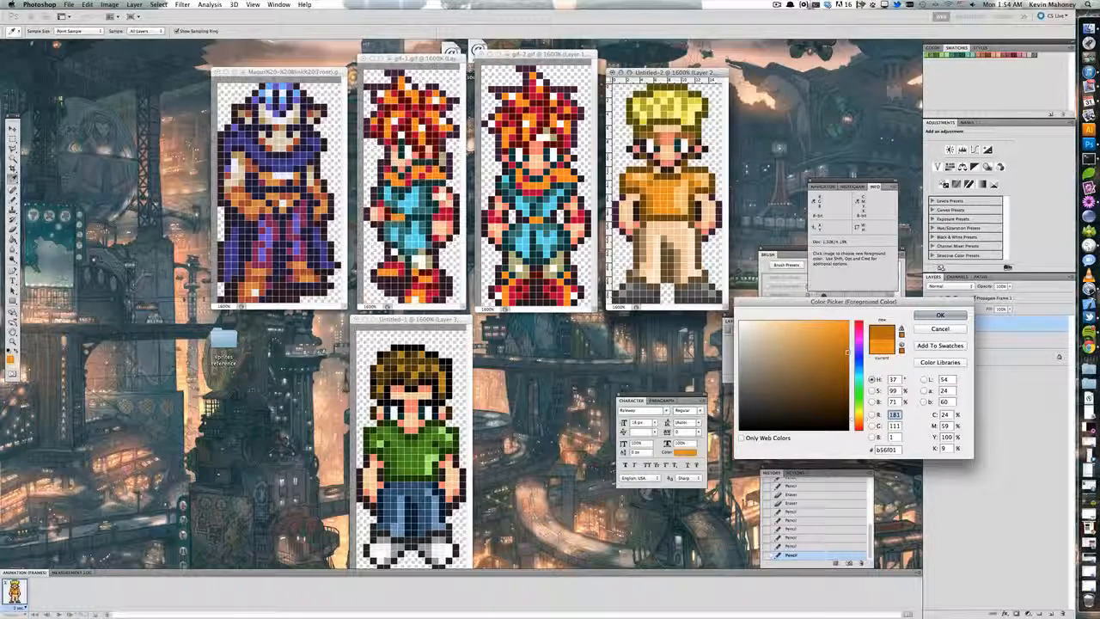
pyautogui.click(857, 362)
pyautogui.click(844, 365)
pyautogui.click(832, 368)
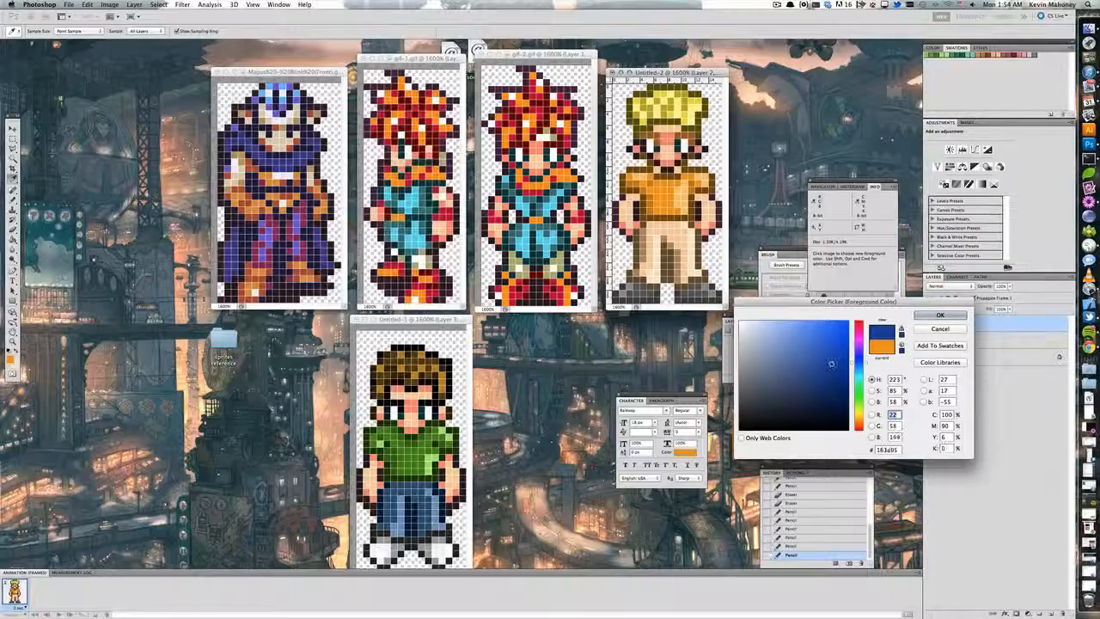
pyautogui.click(936, 316)
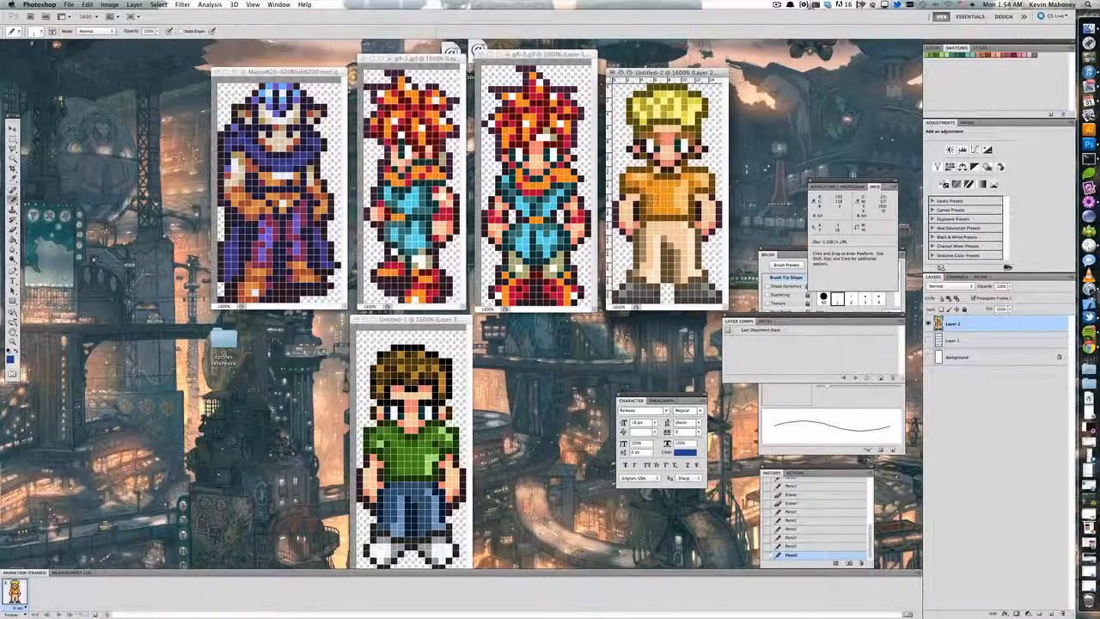
pyautogui.click(662, 196)
pyautogui.press('b')
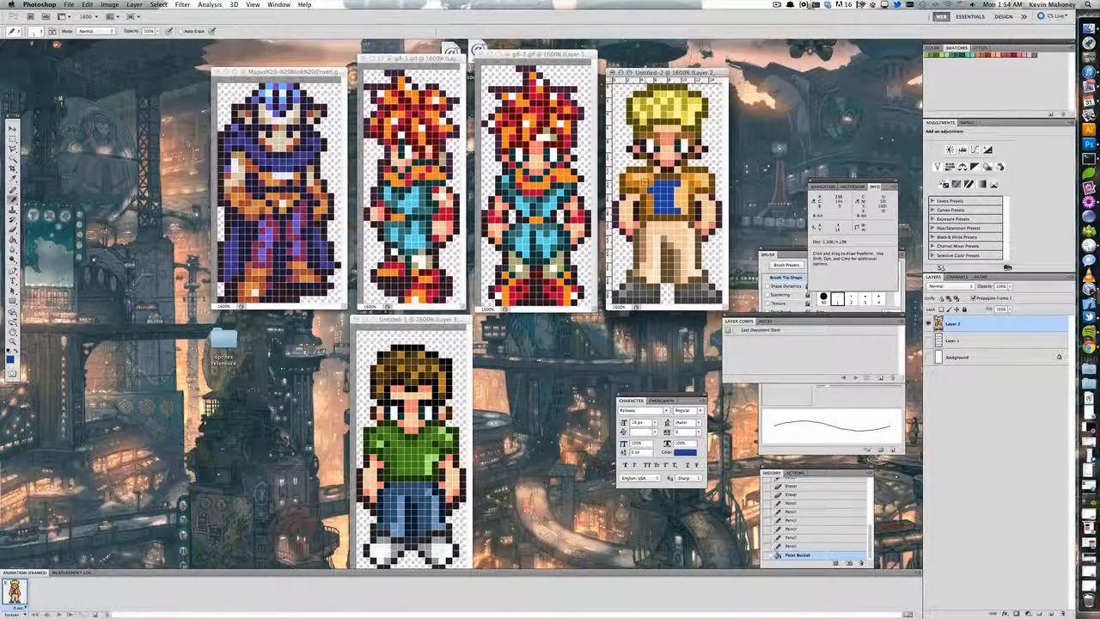
# Step: Pencil blue pixels over the orange shoulders of the shirt on both sides of the collar
pyautogui.click(644, 182)
pyautogui.click(643, 176)
pyautogui.click(630, 177)
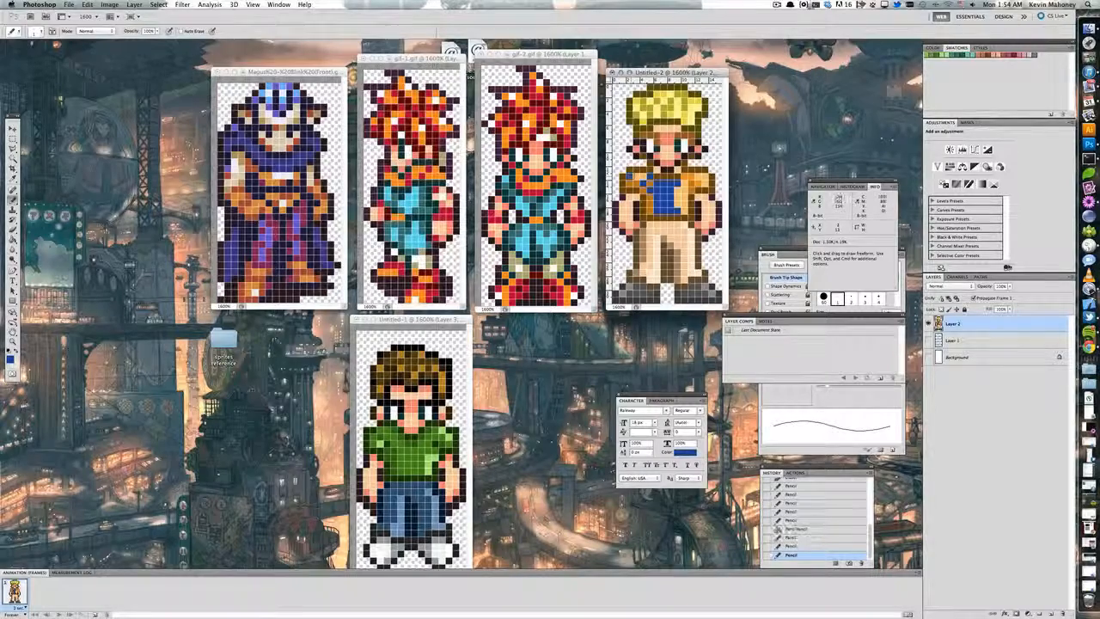
pyautogui.click(685, 177)
pyautogui.click(690, 177)
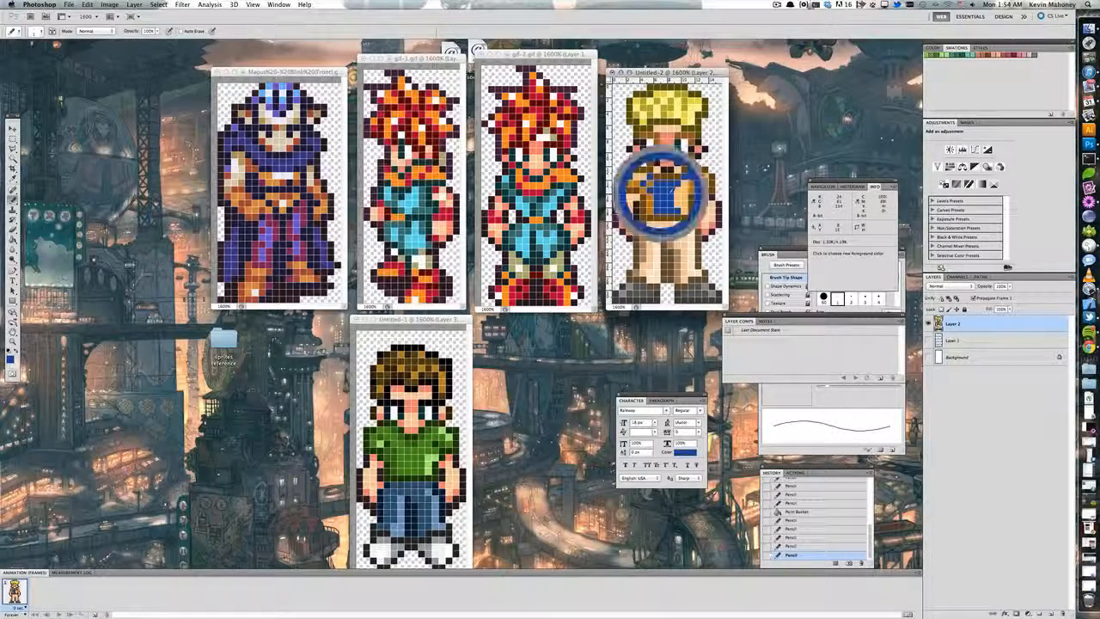
# Step: Darken the foreground blue to #0d2f83 and pencil shading along the shirt's side and across both sleeves
pyautogui.click(10, 359)
pyautogui.click(836, 372)
pyautogui.click(837, 372)
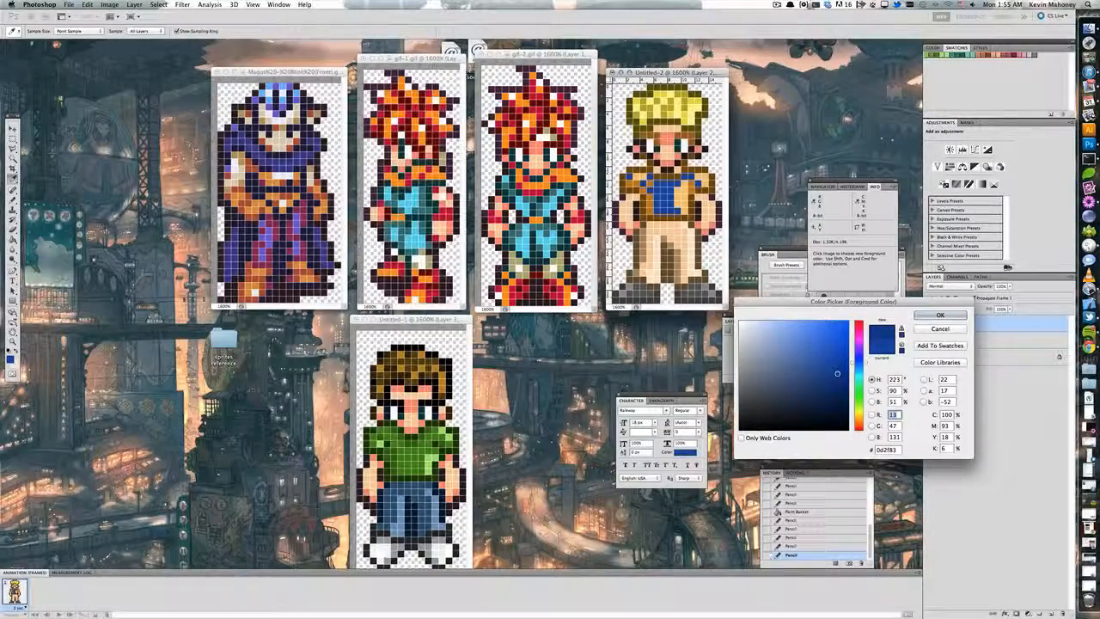
pyautogui.click(939, 315)
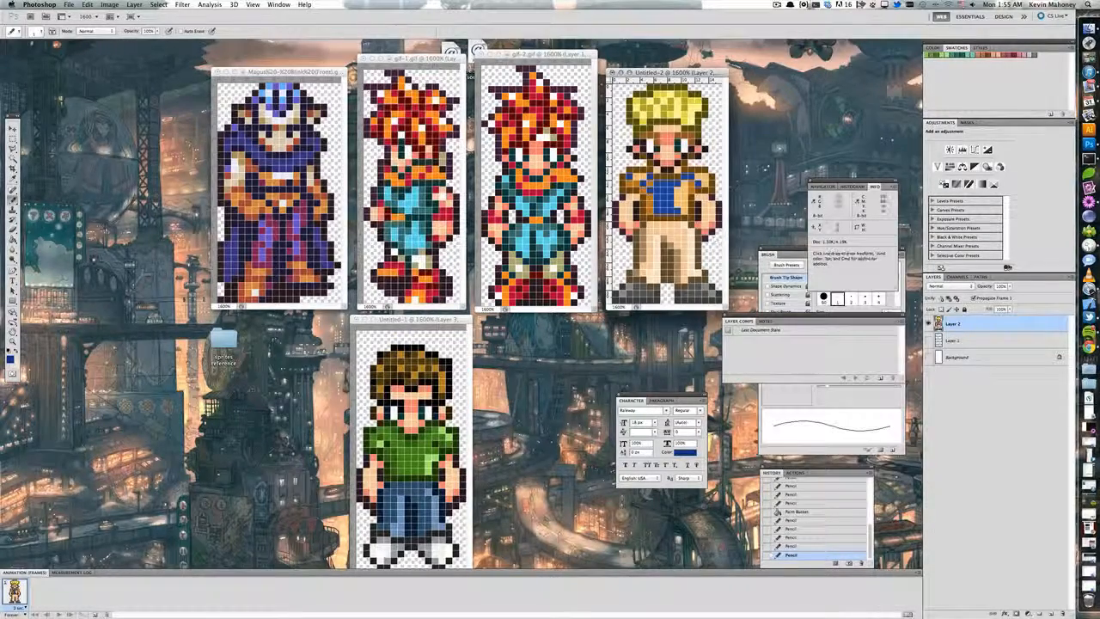
pyautogui.moveTo(651, 210); pyautogui.dragTo(651, 197)
pyautogui.click(643, 191)
pyautogui.click(644, 183)
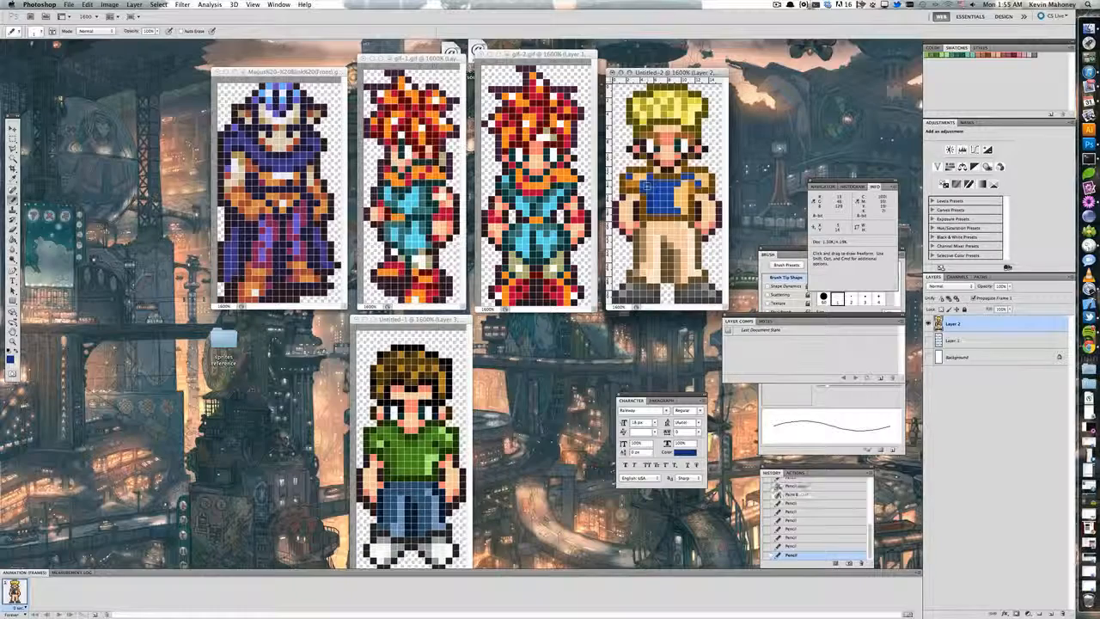
pyautogui.click(635, 184)
pyautogui.click(699, 184)
pyautogui.click(692, 184)
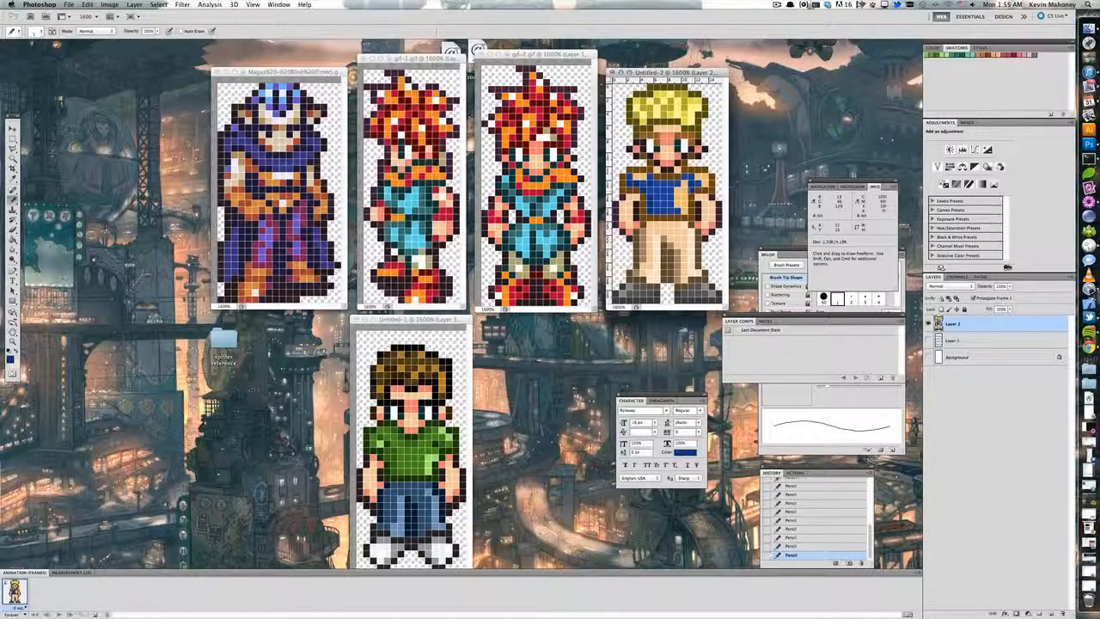
# Step: Pick a lighter blue and pencil shirt and sleeve highlights, covering the remaining orange pixels with sampled blues
pyautogui.click(11, 352)
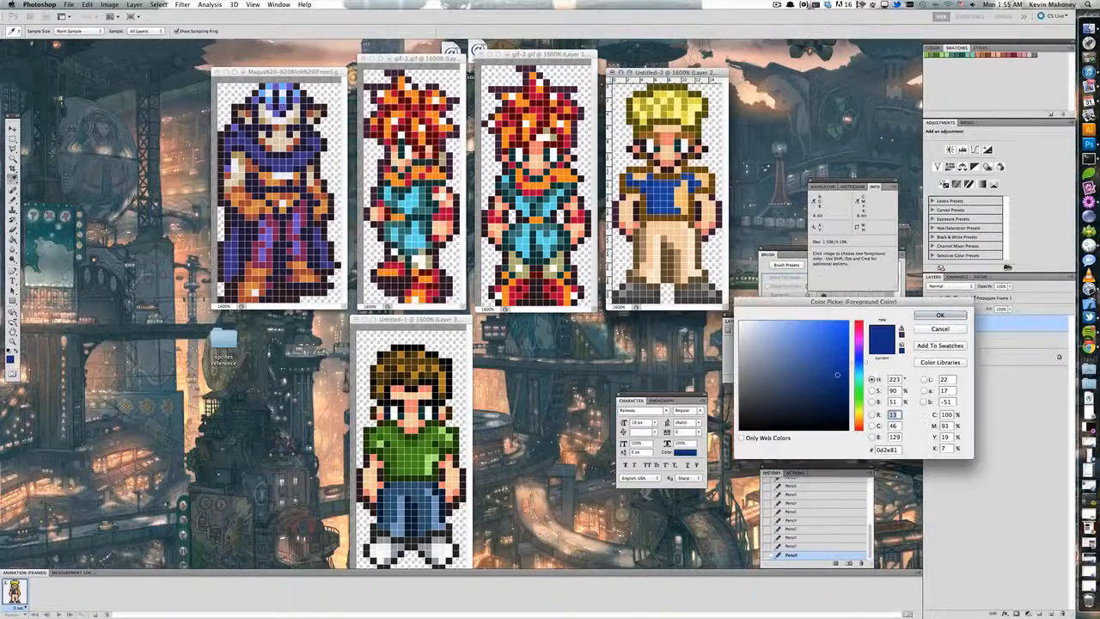
pyautogui.click(940, 315)
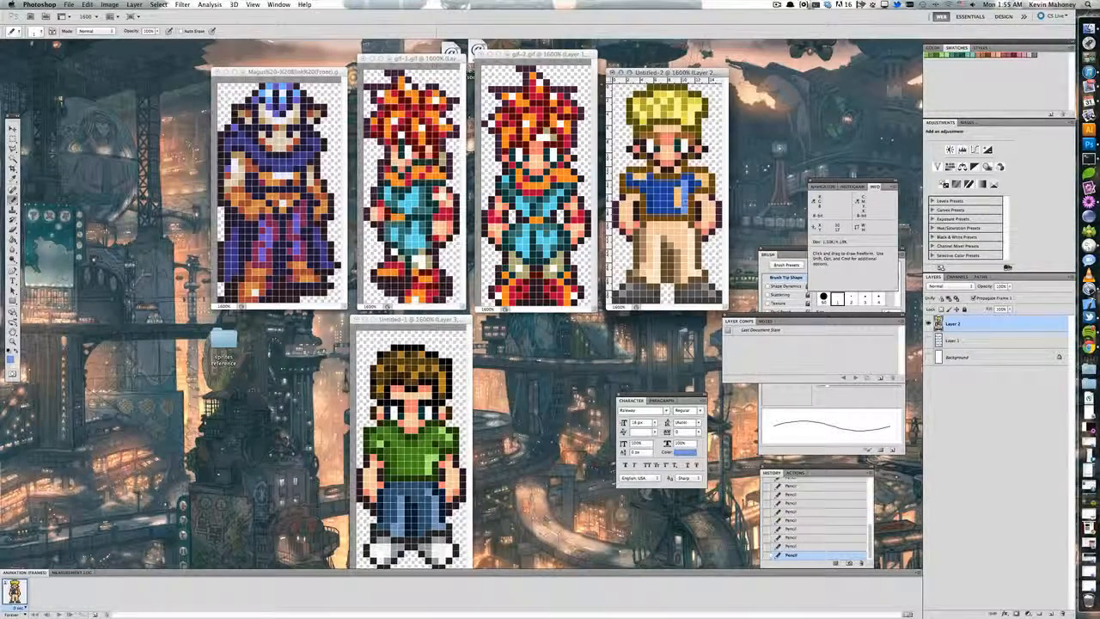
pyautogui.keyDown('alt'); pyautogui.click(678, 203); pyautogui.keyUp('alt')
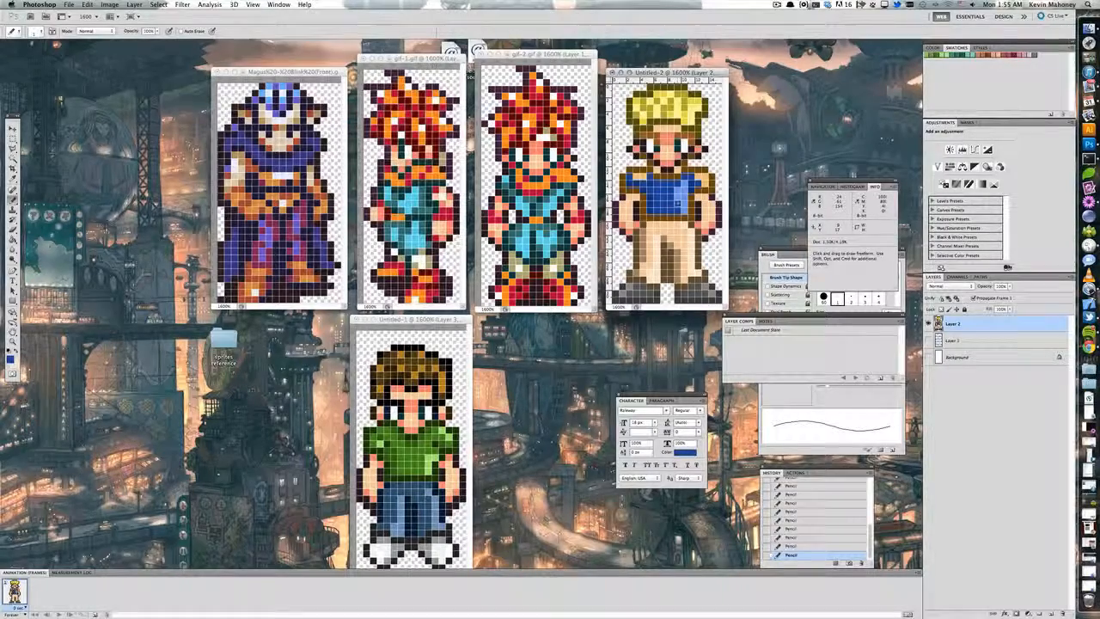
pyautogui.keyDown('alt'); pyautogui.click(703, 181); pyautogui.keyUp('alt')
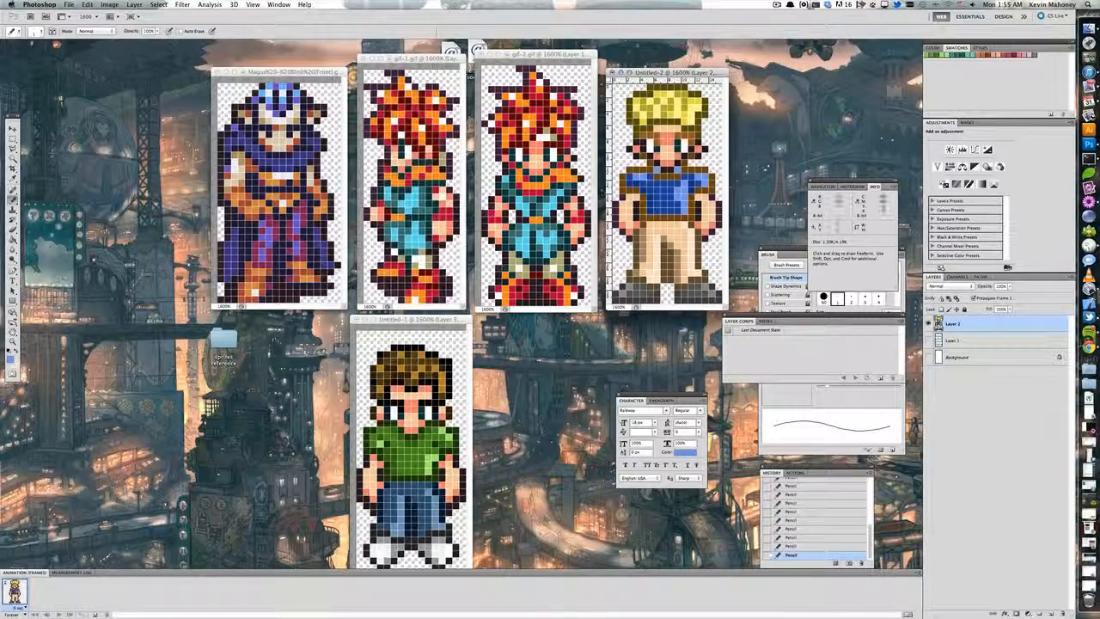
pyautogui.keyDown('alt'); pyautogui.click(658, 176); pyautogui.keyUp('alt')
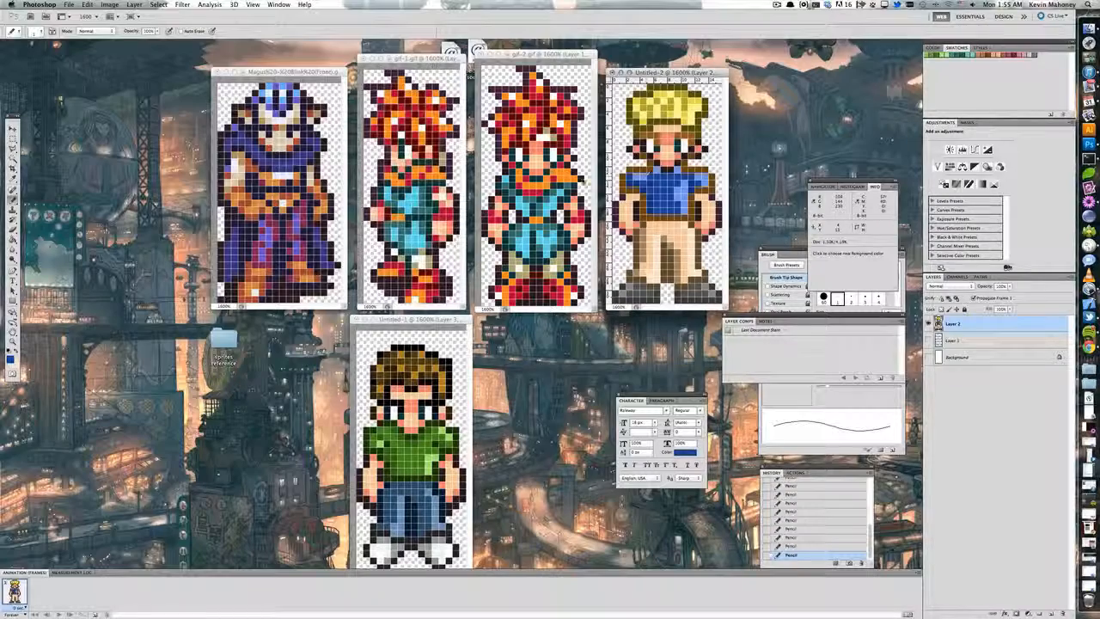
# Step: Set the foreground colour to a very dark navy and pencil over the shirt's brown outline, including hem, collar and sleeves
pyautogui.click(13, 356)
pyautogui.moveTo(847, 392); pyautogui.dragTo(849, 399)
pyautogui.click(940, 315)
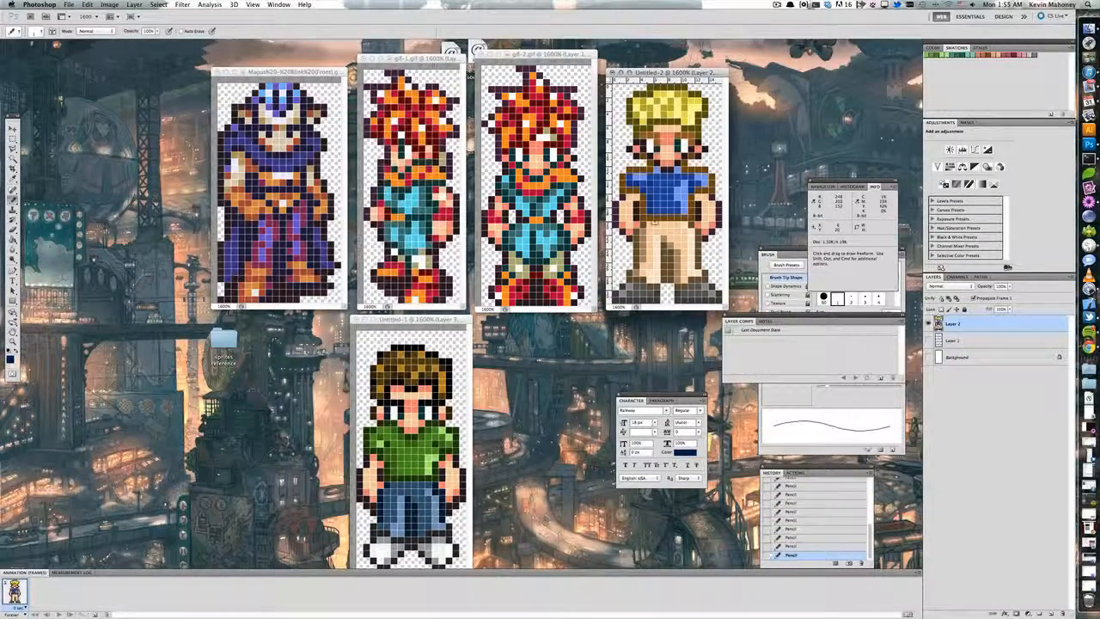
pyautogui.moveTo(658, 218)
pyautogui.mouseDown()
pyautogui.moveTo(685, 218)
pyautogui.moveTo(692, 205)
pyautogui.moveTo(643, 209)
pyautogui.moveTo(625, 179)
pyautogui.moveTo(651, 164)
pyautogui.mouseUp()
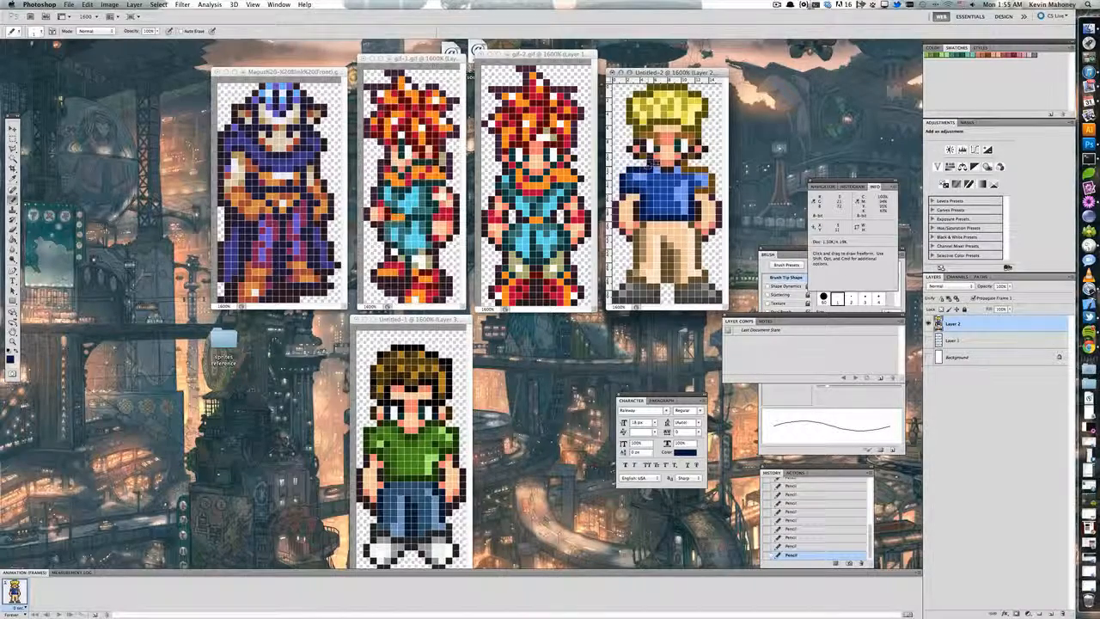
pyautogui.moveTo(653, 170)
pyautogui.mouseDown()
pyautogui.moveTo(626, 171)
pyautogui.moveTo(710, 172)
pyautogui.moveTo(706, 191)
pyautogui.mouseUp()
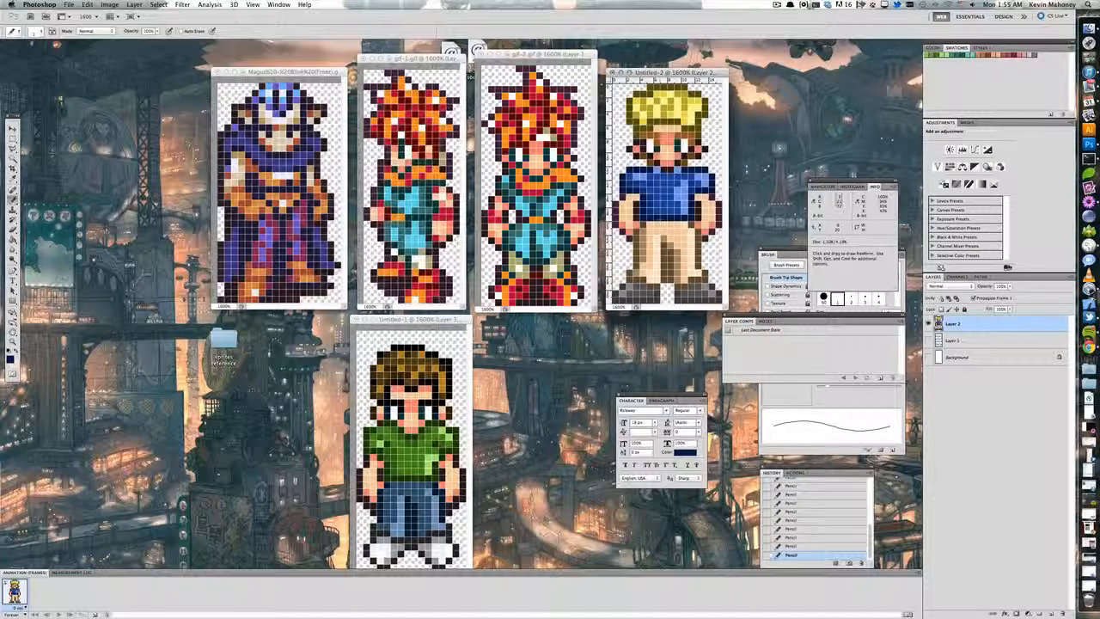
# Step: Pencil a black belt line directly below the shirt hem, and change the foreground colour to grey
pyautogui.click(9, 352)
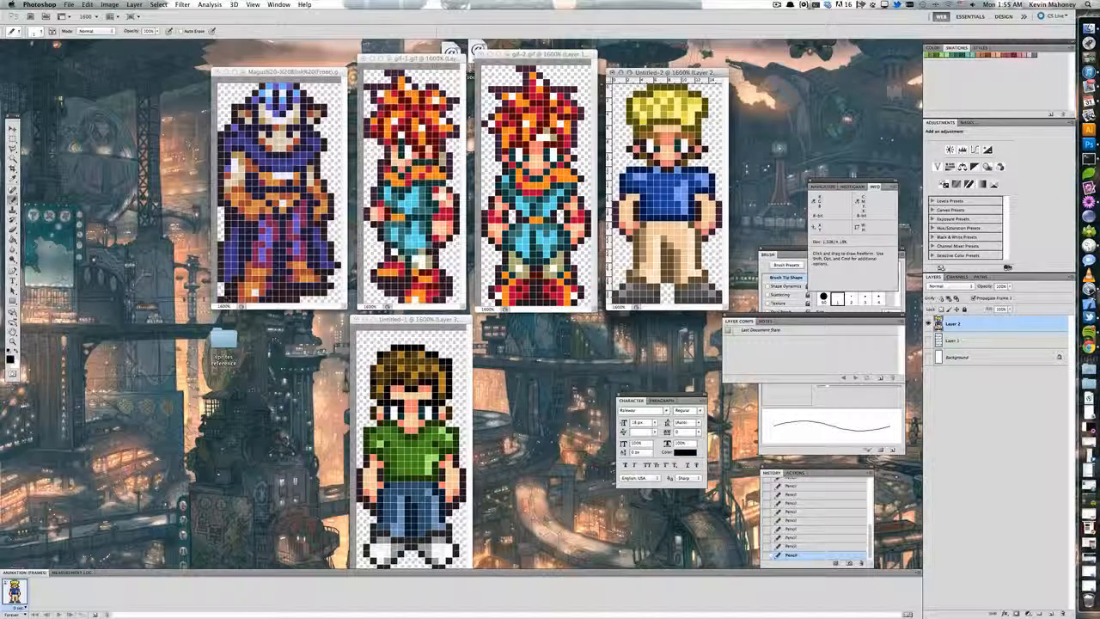
pyautogui.moveTo(643, 223); pyautogui.dragTo(683, 223)
pyautogui.click(690, 224)
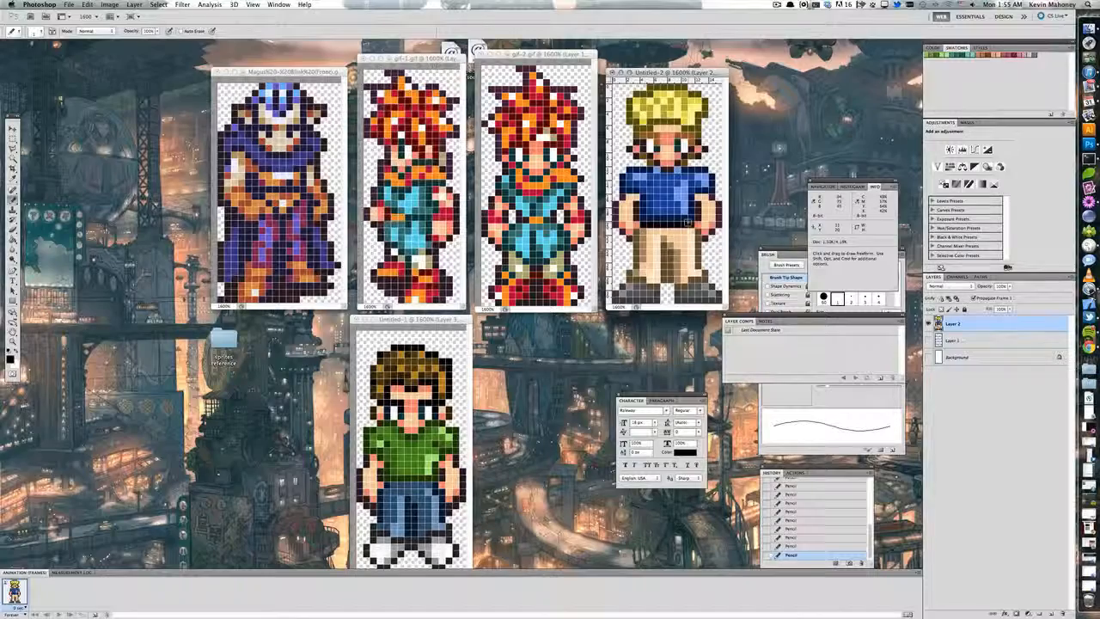
pyautogui.click(9, 357)
pyautogui.click(740, 360)
pyautogui.click(939, 315)
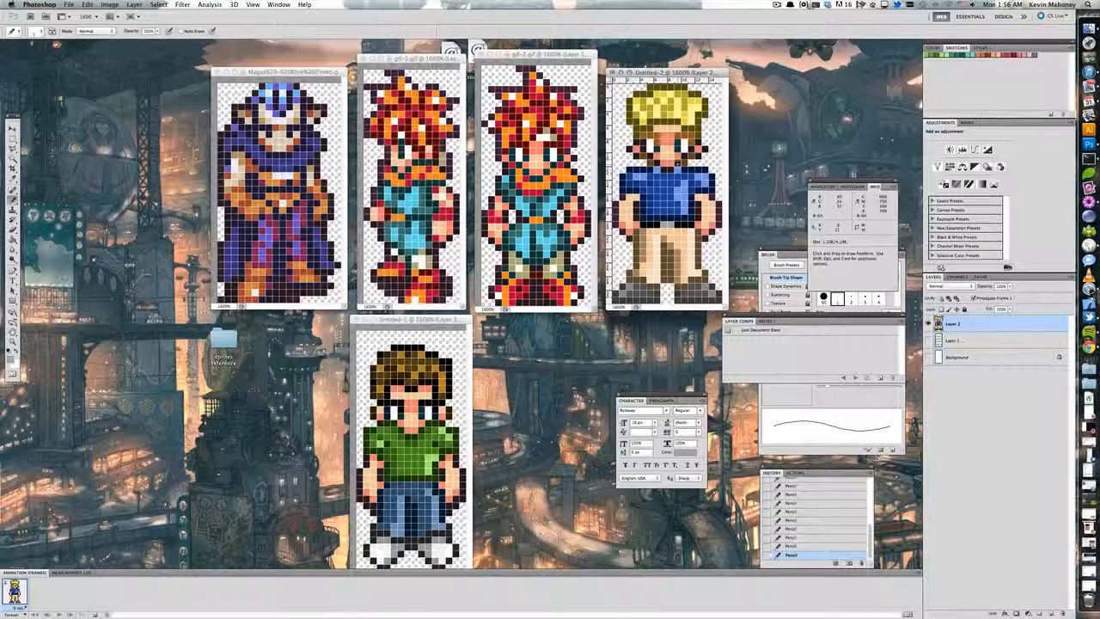
# Step: Examine the blue-shirted sprite at 100% zoom and return to 1600%
pyautogui.press('super+minus')
pyautogui.press('super+minus')
pyautogui.press('super+minus')
pyautogui.press('super+minus')
pyautogui.press('super+minus')
pyautogui.press('super+minus')
pyautogui.press('super+minus')
pyautogui.press('super+minus')
pyautogui.press('super+minus')
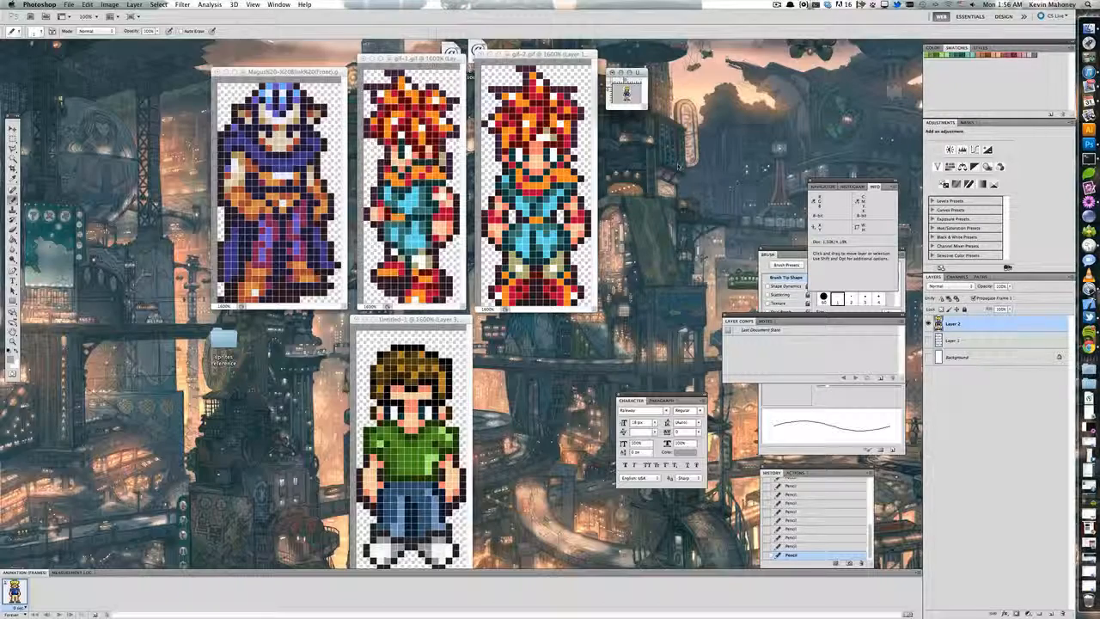
pyautogui.press('super+plus')
pyautogui.press('super+plus')
pyautogui.press('super+plus')
pyautogui.press('super+plus')
pyautogui.press('super+plus')
pyautogui.press('super+plus')
pyautogui.press('super+plus')
pyautogui.press('super+plus')
pyautogui.press('super+plus')
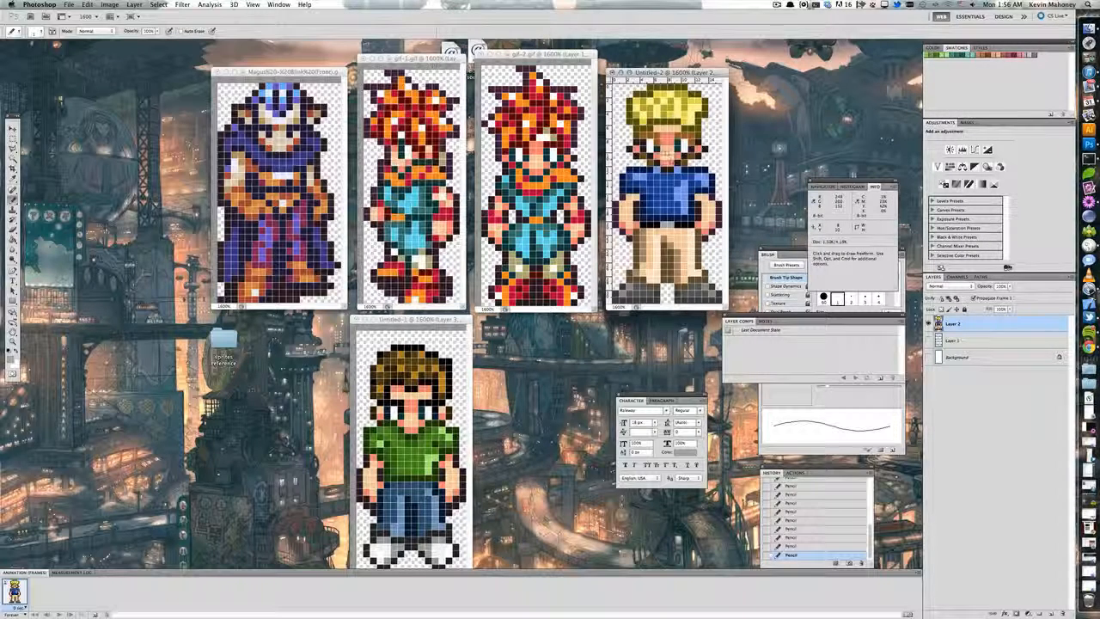
# Step: Recolour the pupils dark teal #083838, and pencil the trouser outline in dark brown
pyautogui.keyDown('alt'); pyautogui.click(662, 145); pyautogui.keyUp('alt')
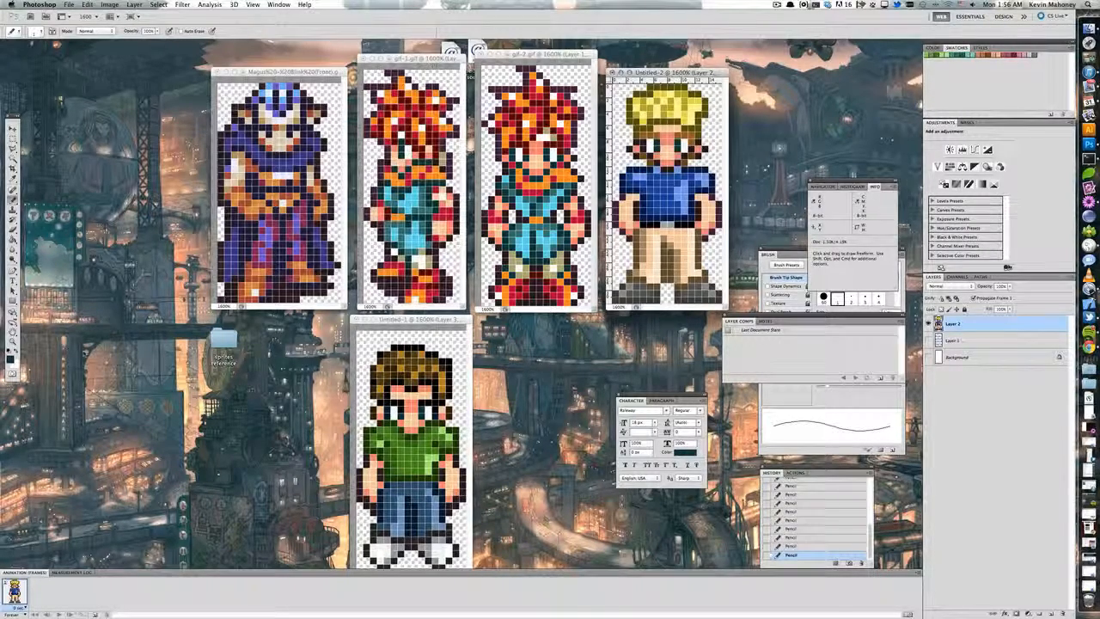
pyautogui.click(11, 358)
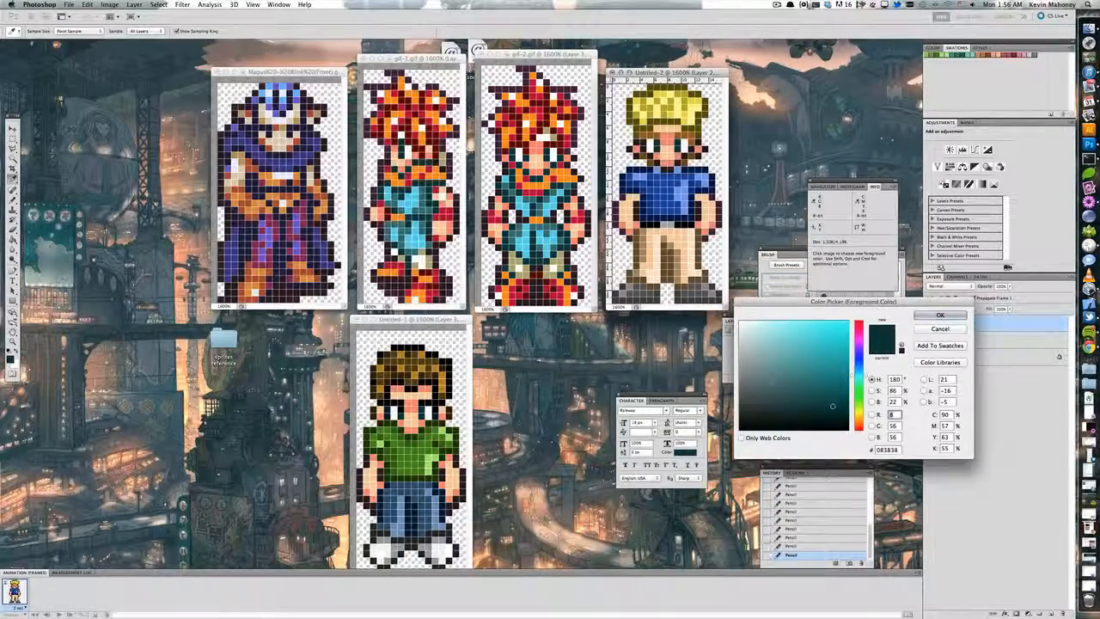
pyautogui.click(709, 249)
pyautogui.press('Return')
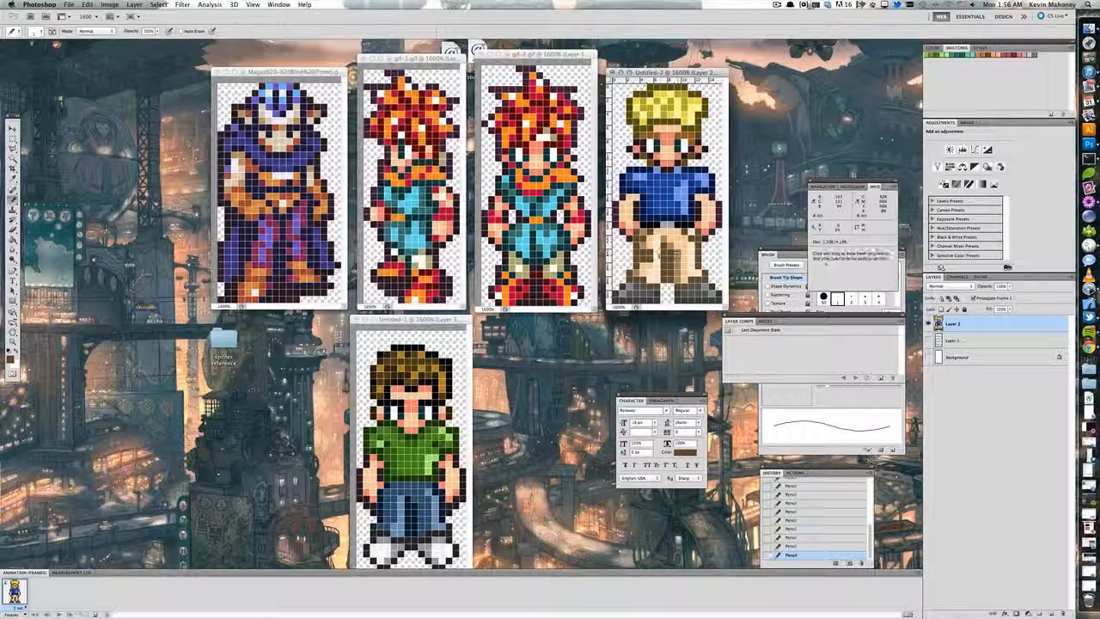
# Step: Cover the stray brown pixels inside the trouser leg with sampled beige, and pencil a sampled brown pixel on the other leg
pyautogui.press('e')
pyautogui.keyDown('alt'); pyautogui.click(652, 247); pyautogui.keyUp('alt')
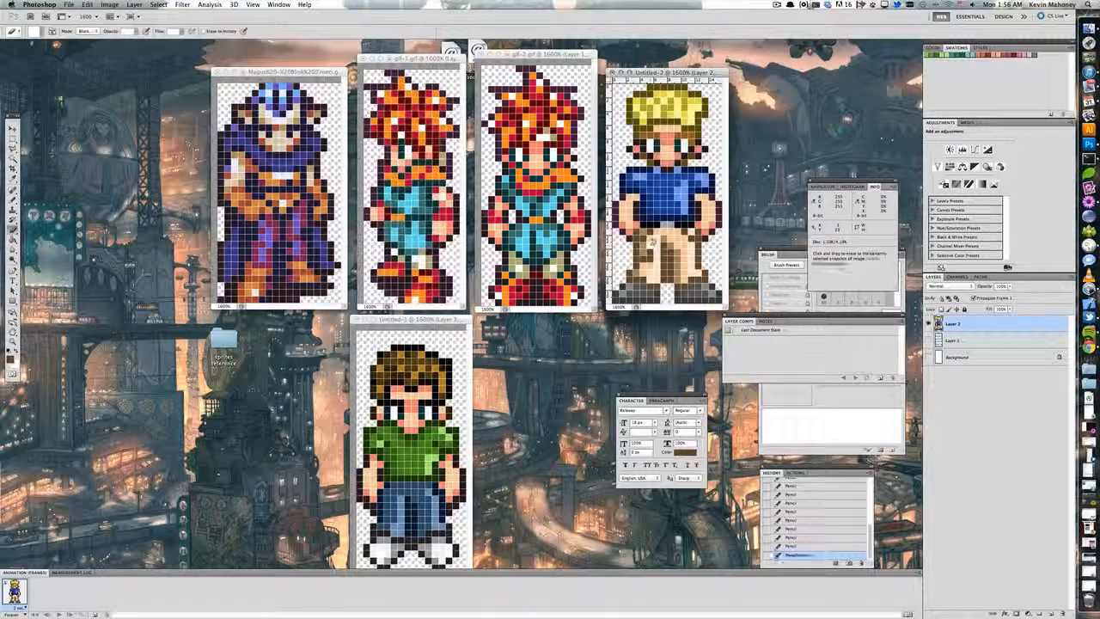
pyautogui.press('super+z')
pyautogui.press('b')
pyautogui.keyDown('alt'); pyautogui.click(656, 244); pyautogui.keyUp('alt')
pyautogui.click(651, 247)
pyautogui.click(650, 253)
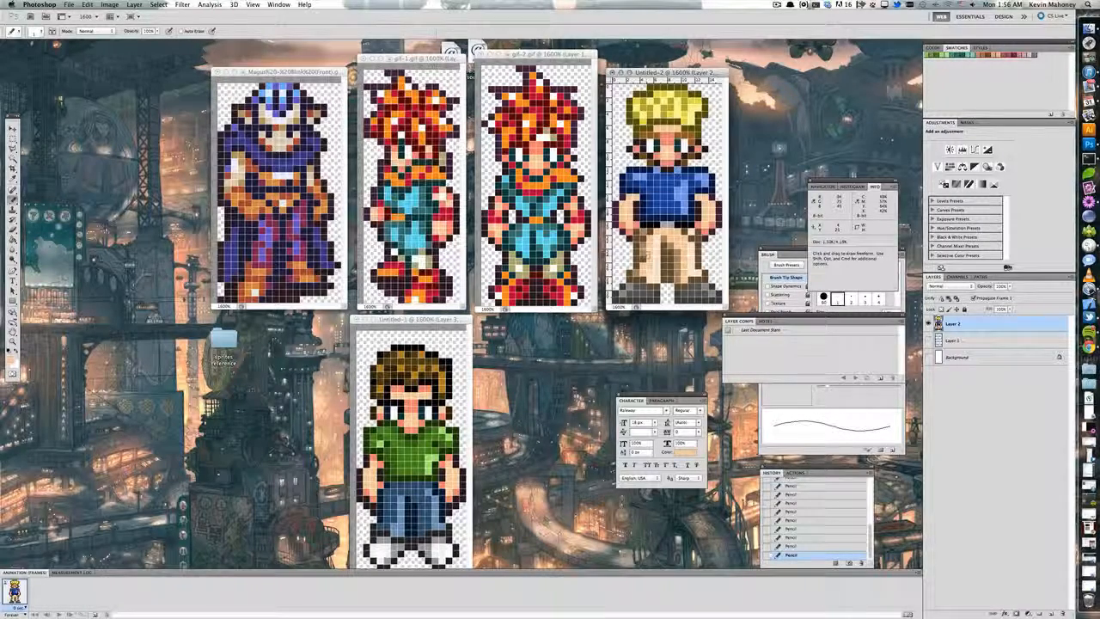
pyautogui.keyDown('alt'); pyautogui.click(638, 252); pyautogui.keyUp('alt')
pyautogui.click(691, 256)
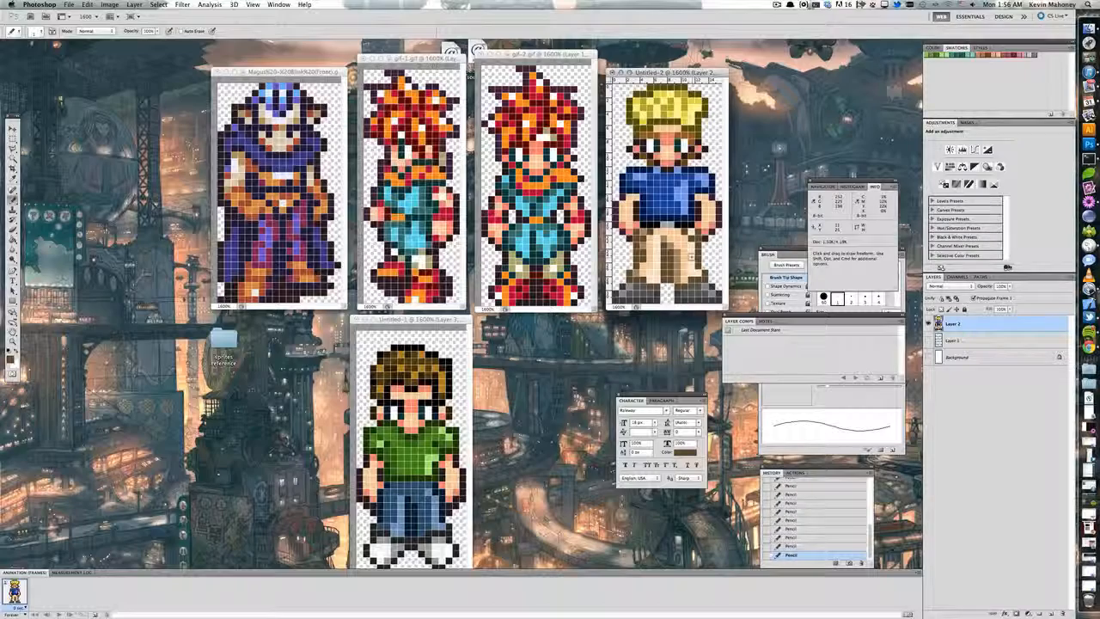
# Step: Check the sprite with its brown-outlined trousers at 100% zoom and return to 1600%
pyautogui.press('v')
pyautogui.press('super+minus')
pyautogui.press('super+minus')
pyautogui.press('super+minus')
pyautogui.press('super+minus')
pyautogui.press('super+minus')
pyautogui.press('super+minus')
pyautogui.press('super+minus')
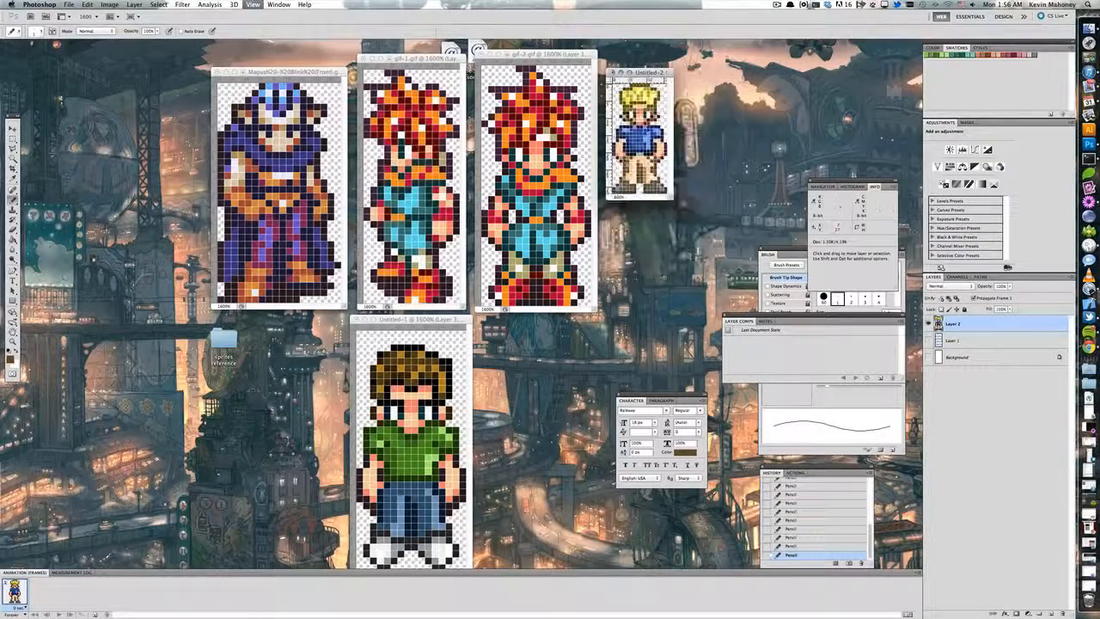
pyautogui.press('super+minus')
pyautogui.press('super+minus')
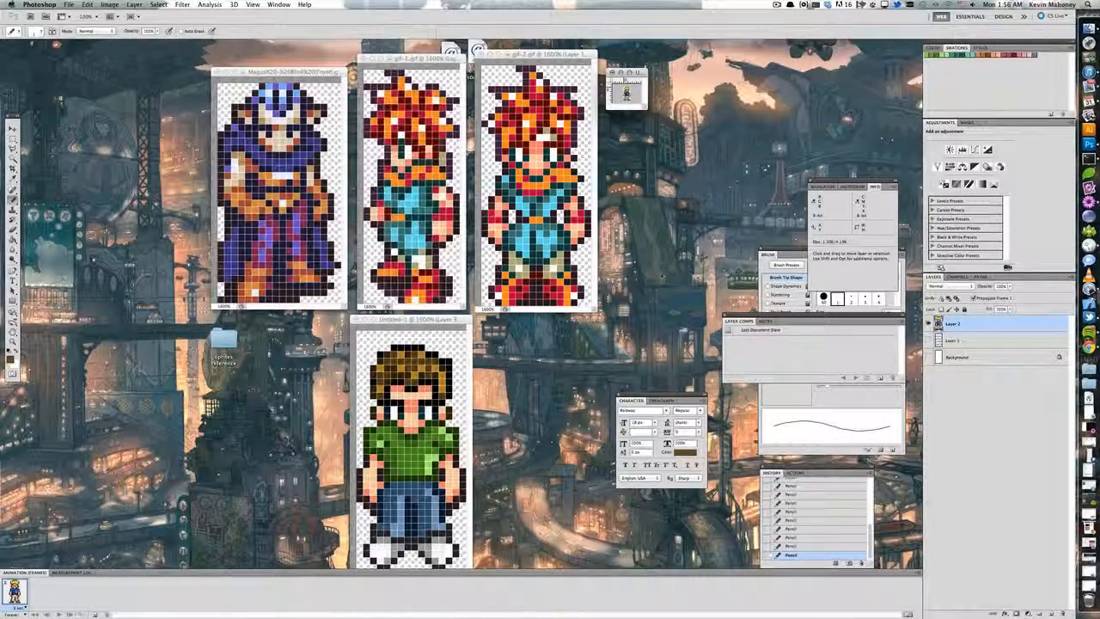
pyautogui.press('super+equal')
pyautogui.press('super+equal')
pyautogui.press('super+equal')
pyautogui.press('super+equal')
pyautogui.press('super+equal')
pyautogui.press('super+equal')
pyautogui.press('super+equal')
pyautogui.press('super+equal')
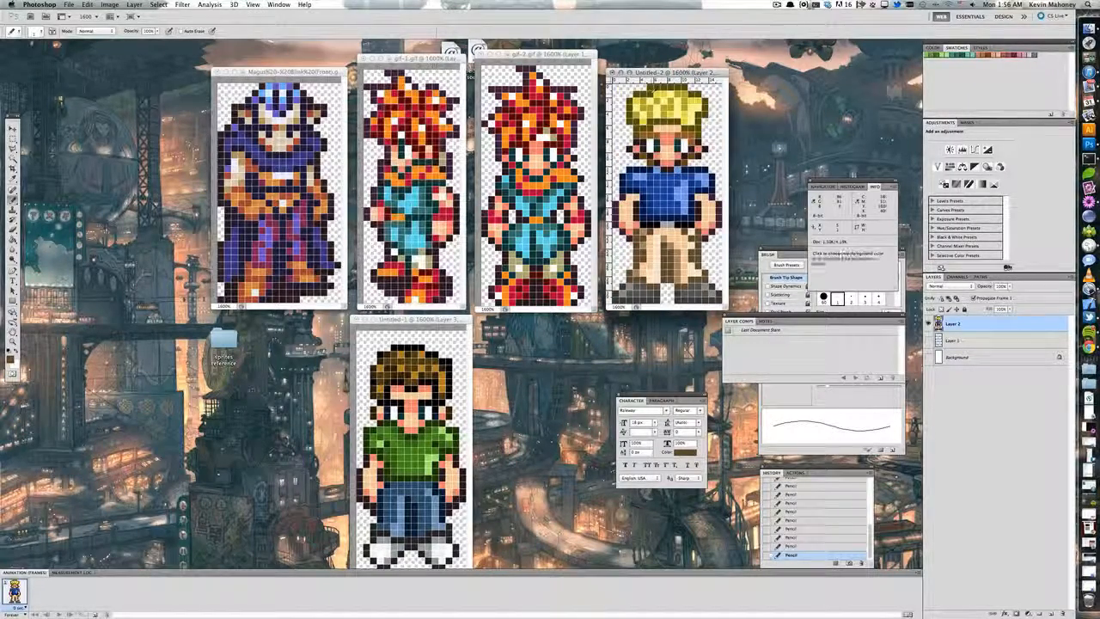
# Step: Erase several pixels along the top edge of the hair to form spiky tufts
pyautogui.press('e')
pyautogui.click(650, 87)
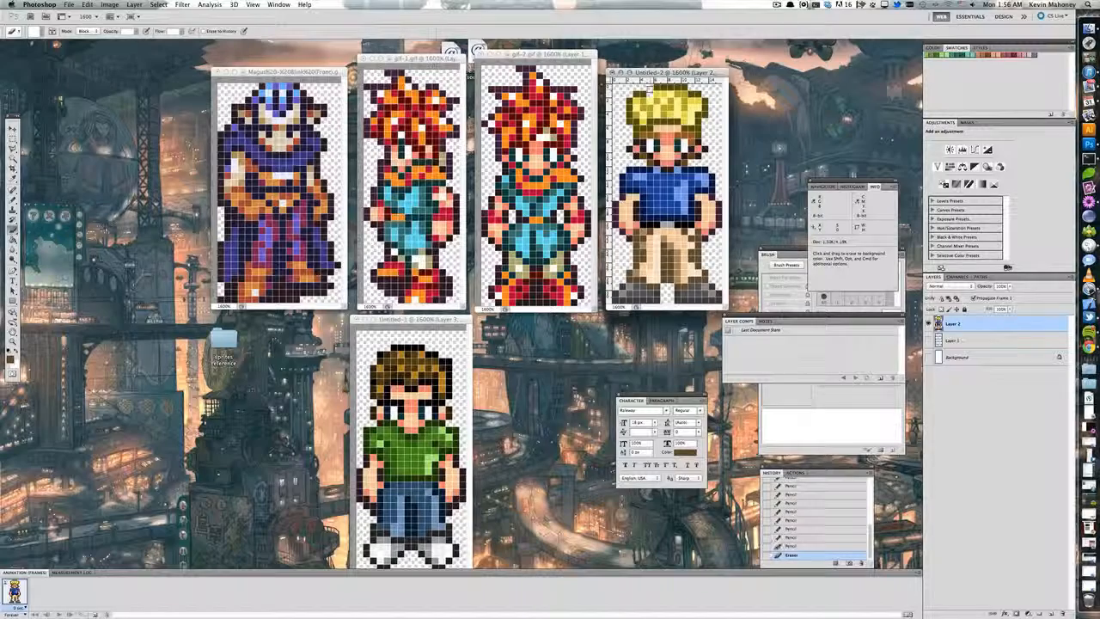
pyautogui.click(671, 88)
pyautogui.click(685, 88)
pyautogui.click(684, 94)
pyautogui.click(664, 88)
pyautogui.click(665, 94)
pyautogui.press('v')
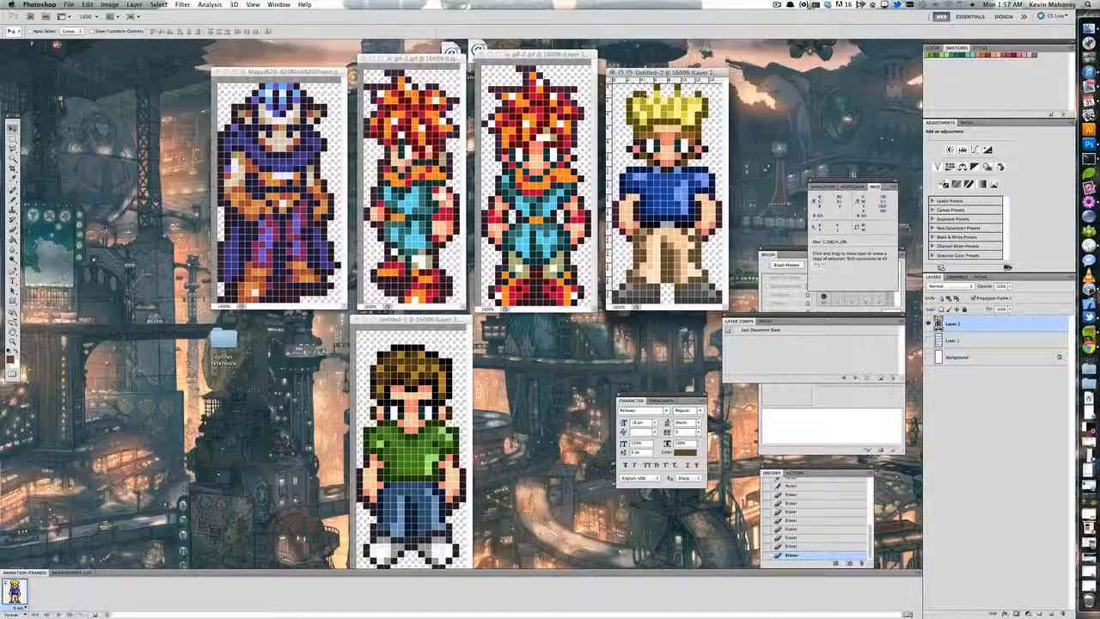
# Step: Pencil dark olive outline pixels into the gaps between the hair spikes
pyautogui.press('b')
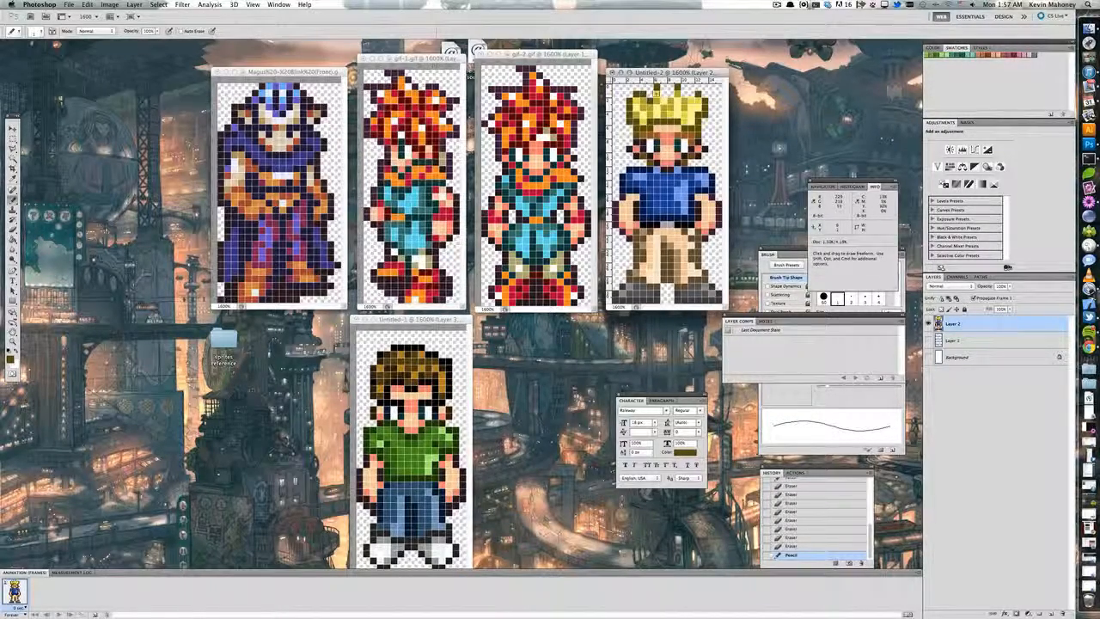
pyautogui.click(663, 93)
pyautogui.click(650, 93)
pyautogui.click(671, 95)
pyautogui.click(691, 100)
pyautogui.click(695, 101)
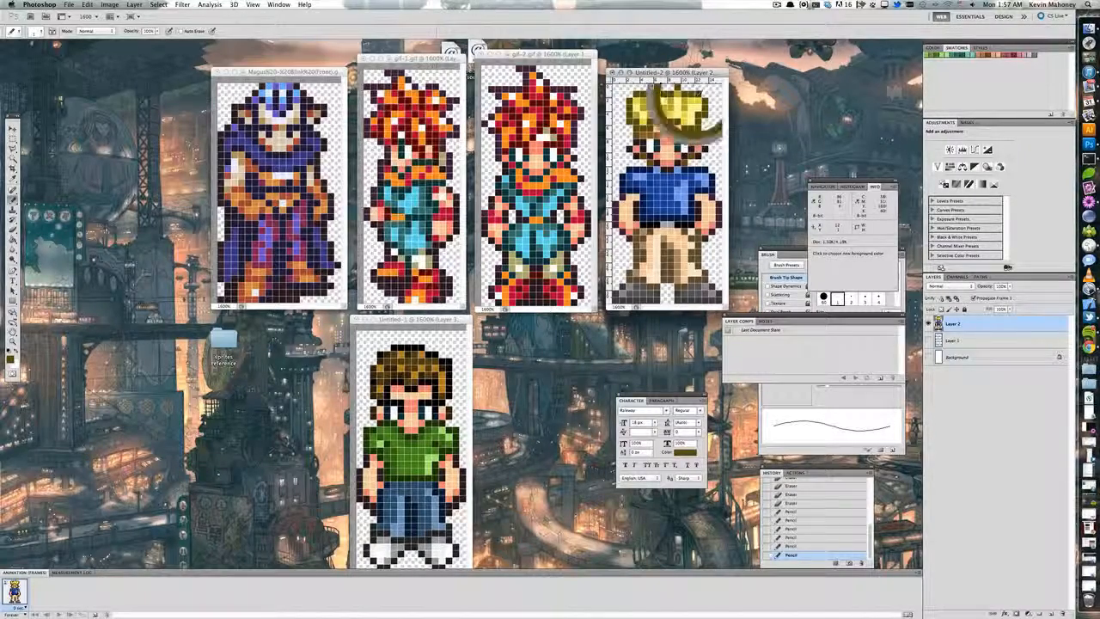
# Step: Erase further pixels at the hair's upper corners and pencil the olive outline back around the new notches
pyautogui.press('e')
pyautogui.click(706, 89)
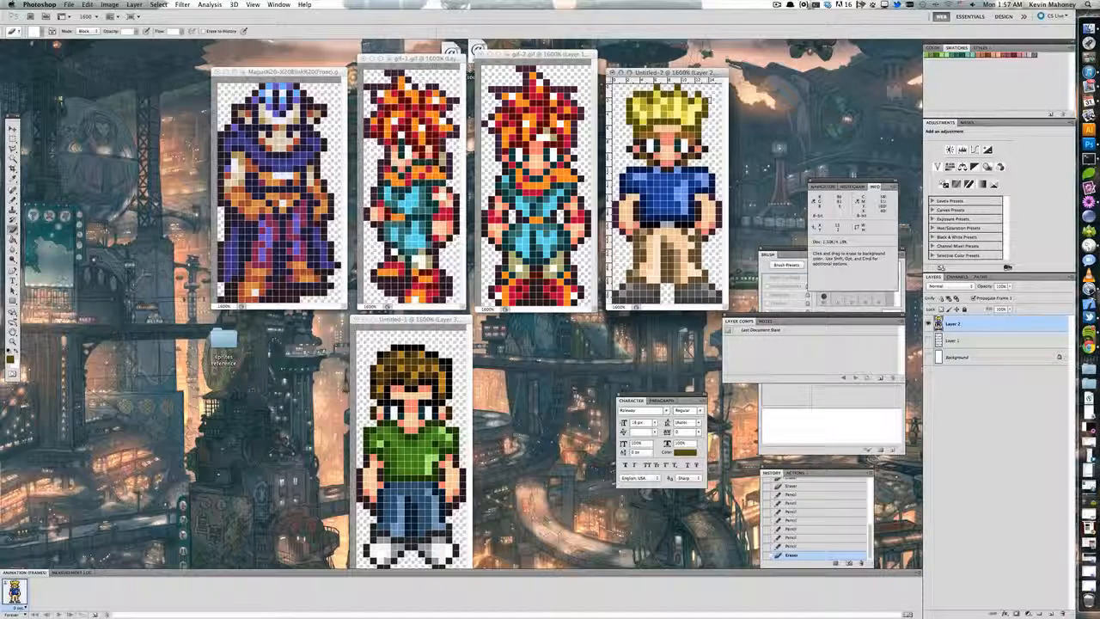
pyautogui.click(638, 94)
pyautogui.click(645, 93)
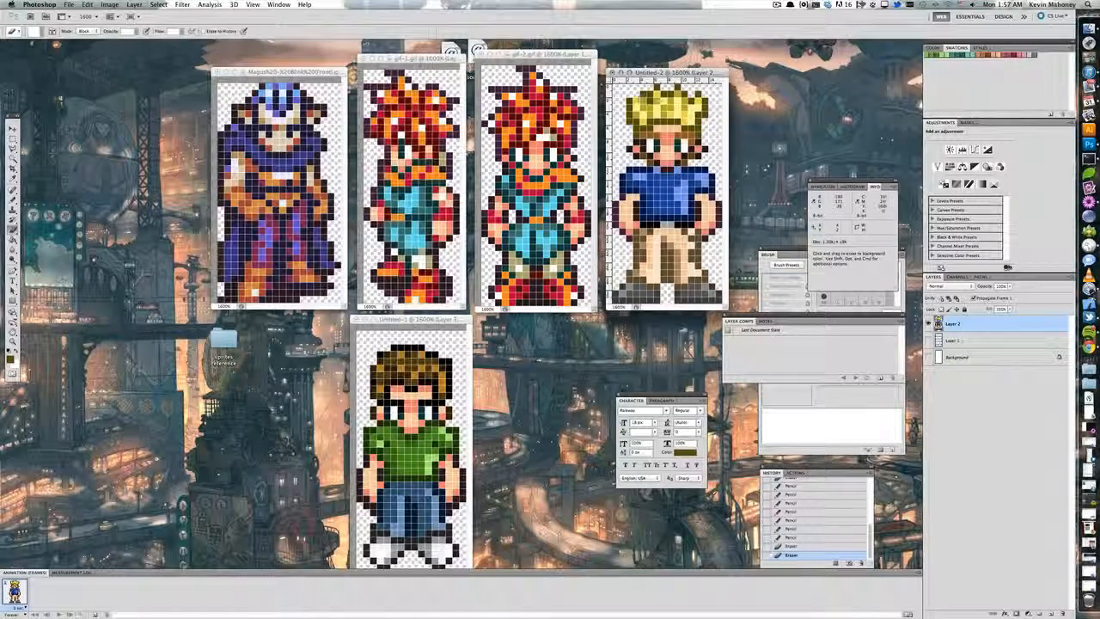
pyautogui.press('b')
pyautogui.click(643, 100)
pyautogui.click(638, 93)
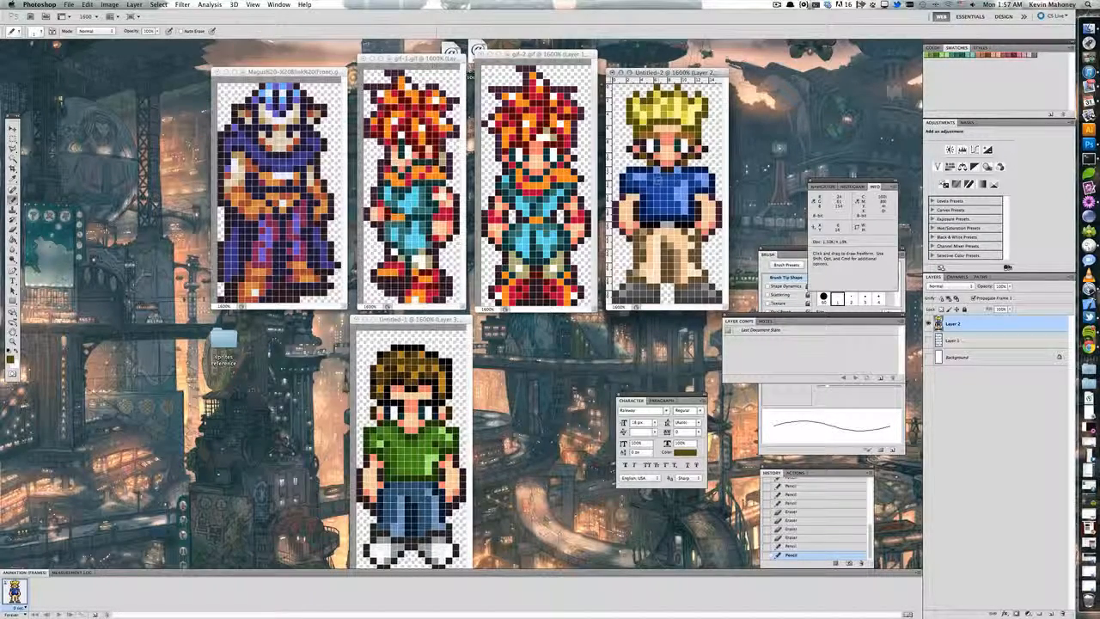
# Step: Sample yellow tones from the hair and pencil shading and highlight pixels along its sides
pyautogui.keyDown('alt'); pyautogui.click(638, 120); pyautogui.keyUp('alt')
pyautogui.click(631, 127)
pyautogui.click(630, 134)
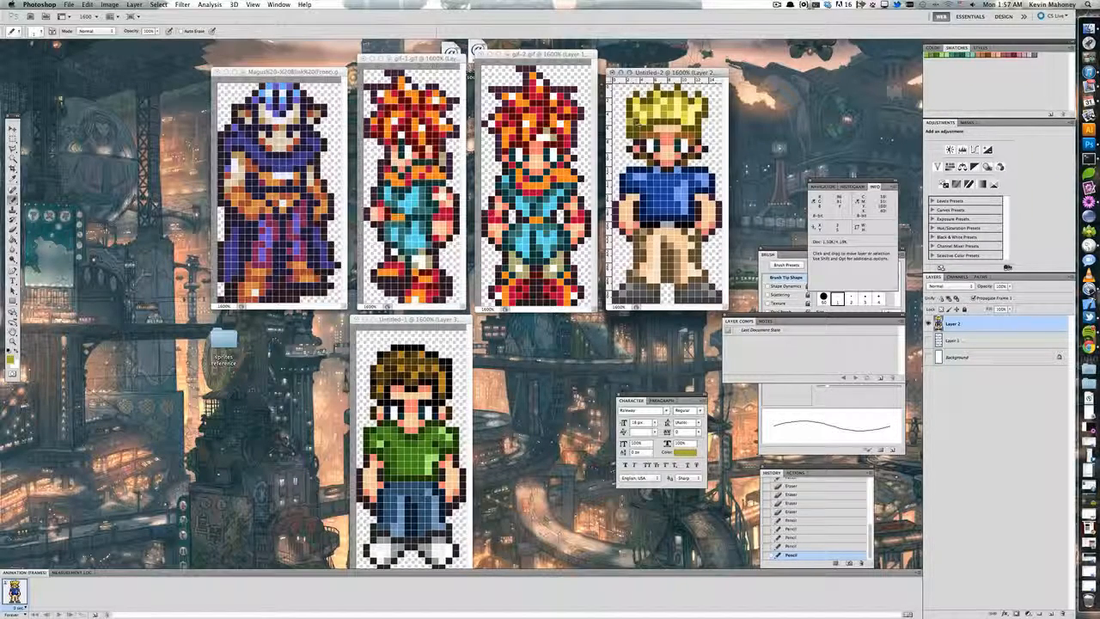
pyautogui.click(697, 117)
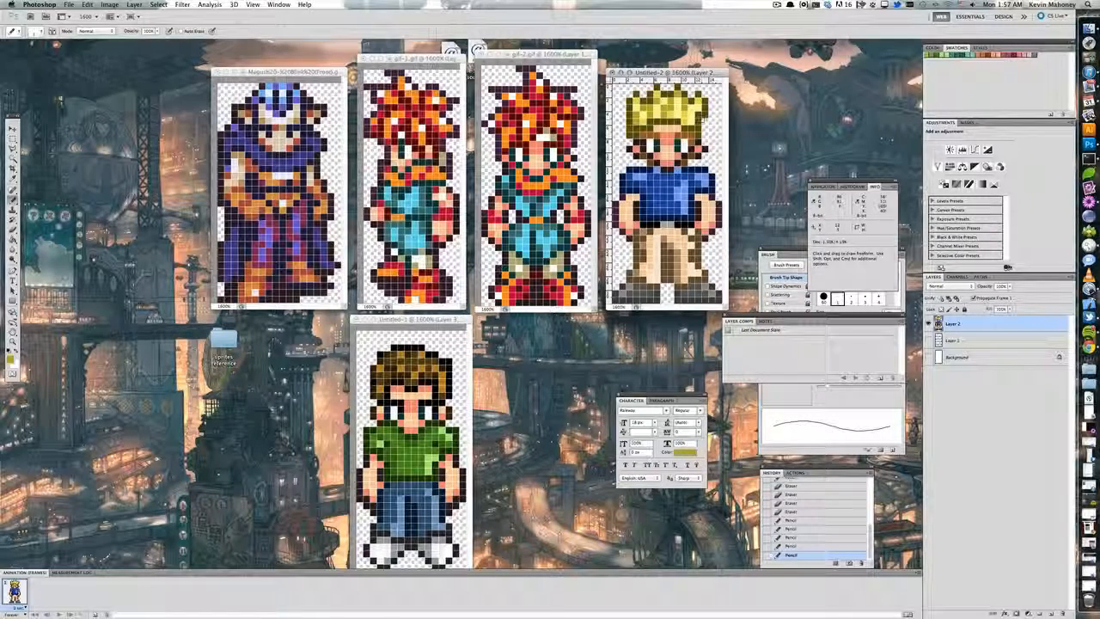
pyautogui.press('super+r')
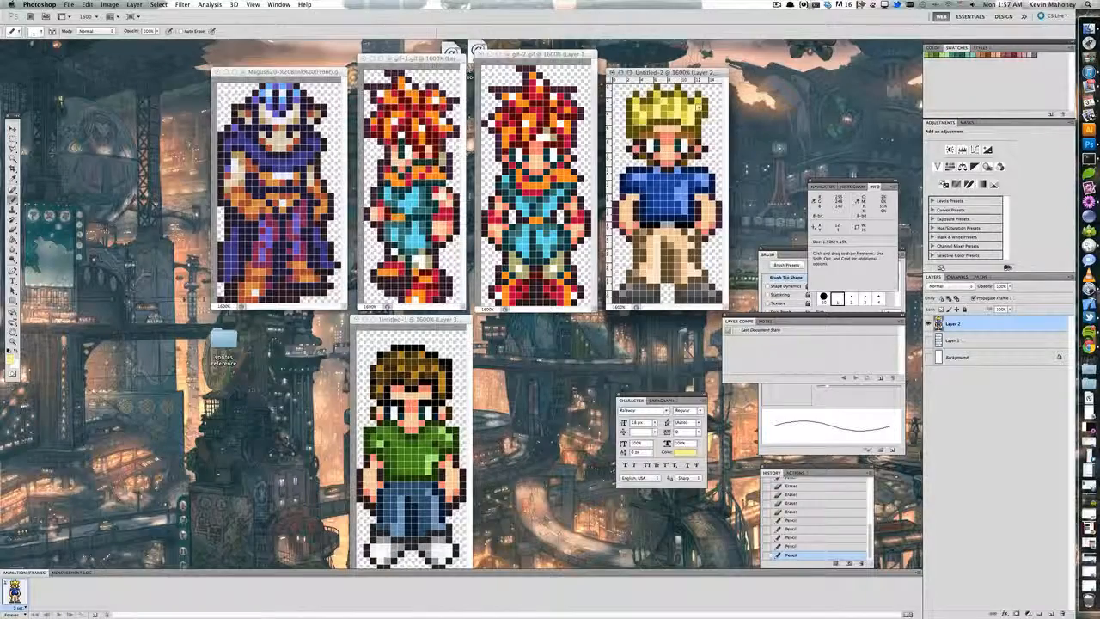
# Step: Check the sprite with its reshaded hair zoomed out to 200% and return to 1600%
pyautogui.press('super+minus')
pyautogui.press('super+minus')
pyautogui.press('super+minus')
pyautogui.press('super+minus')
pyautogui.press('super+minus')
pyautogui.press('super+minus')
pyautogui.press('super+minus')
pyautogui.press('super+minus')
pyautogui.press('super+minus')
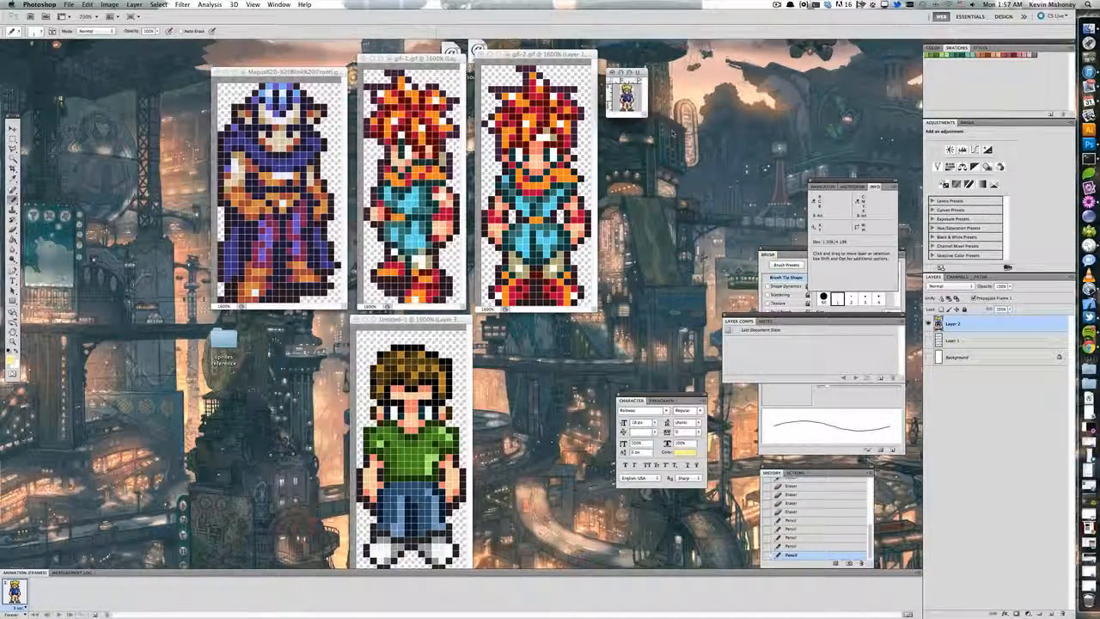
pyautogui.press('super+plus')
pyautogui.press('super+plus')
pyautogui.press('super+plus')
pyautogui.press('super+plus')
pyautogui.press('super+plus')
pyautogui.press('super+plus')
pyautogui.press('super+plus')
pyautogui.press('super+plus')
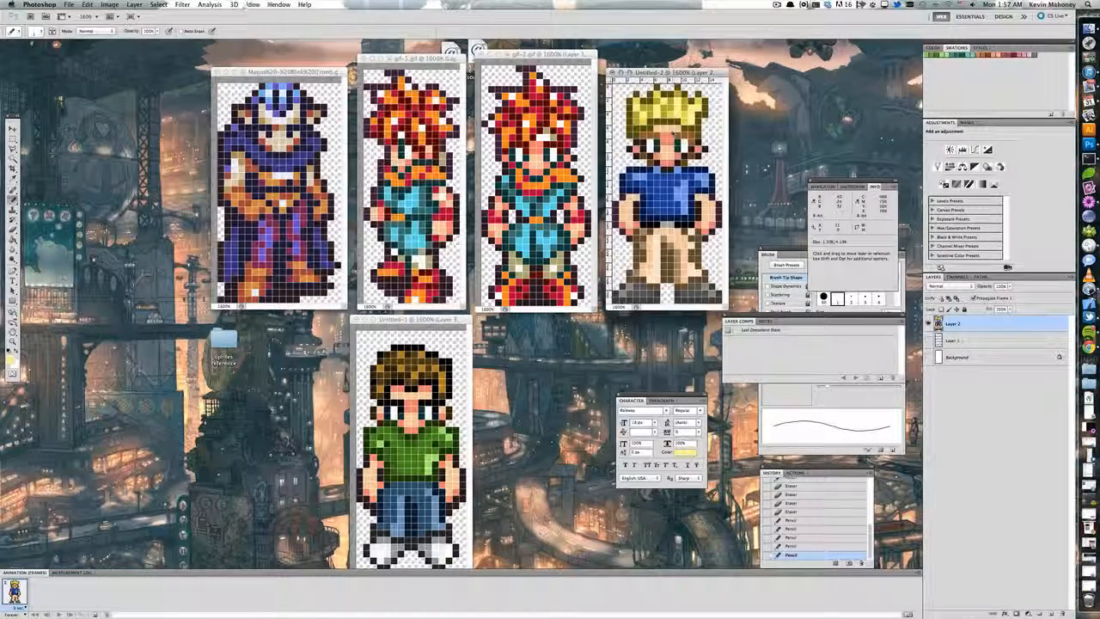
# Step: Sample the shirt's light blue, check the whole sprite at 100% zoom and return to 1600%
pyautogui.keyDown('alt'); pyautogui.click(662, 183); pyautogui.keyUp('alt')
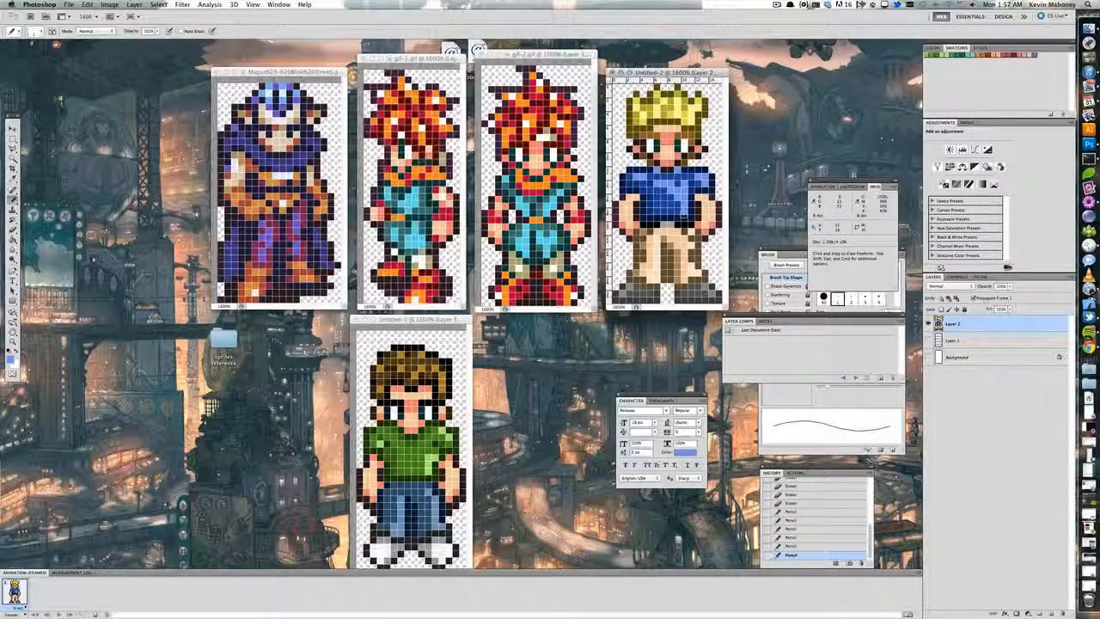
pyautogui.press('super+minus')
pyautogui.press('super+minus')
pyautogui.press('super+minus')
pyautogui.press('super+minus')
pyautogui.press('super+minus')
pyautogui.press('super+minus')
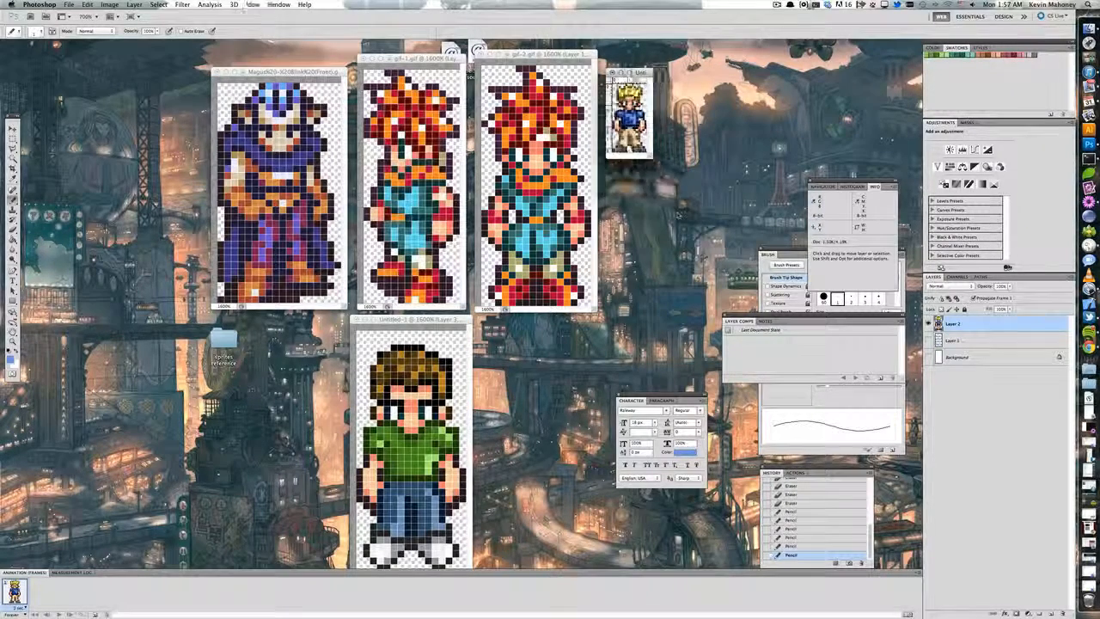
pyautogui.press('super+z')
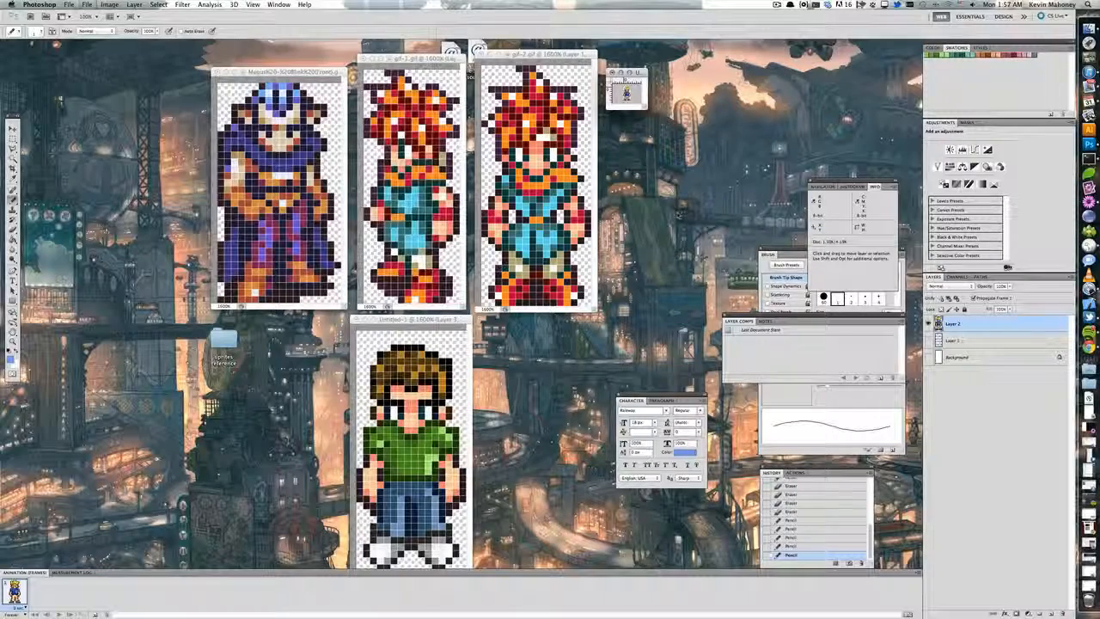
pyautogui.press('super+z')
pyautogui.press('super+plus')
pyautogui.press('super+plus')
pyautogui.press('super+plus')
pyautogui.press('super+plus')
pyautogui.press('super+plus')
pyautogui.press('super+plus')
pyautogui.press('super+plus')
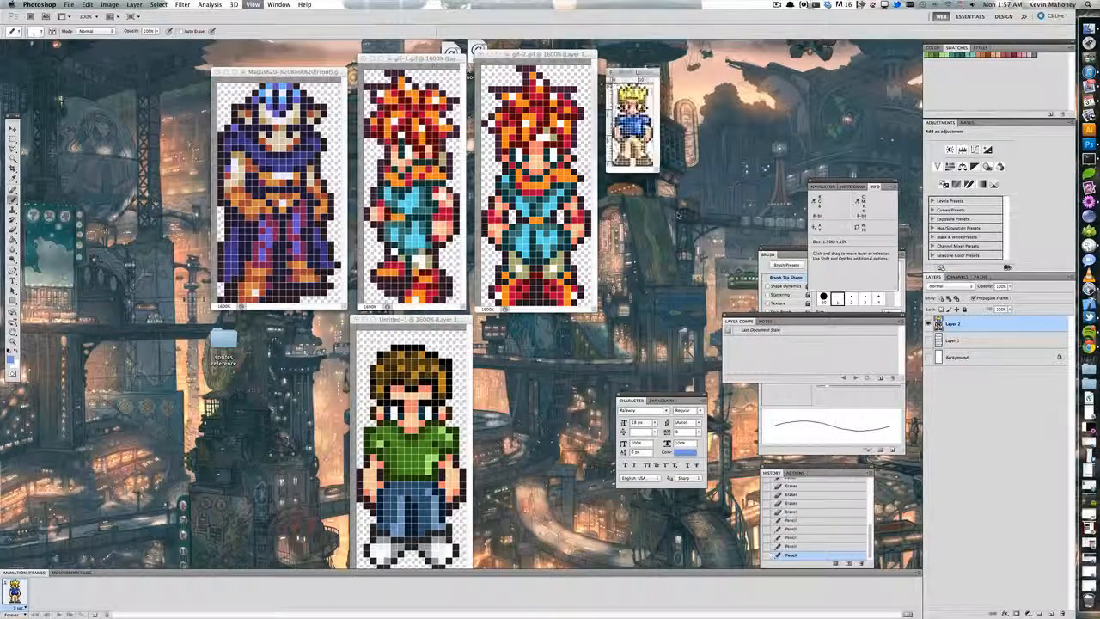
pyautogui.press('b')
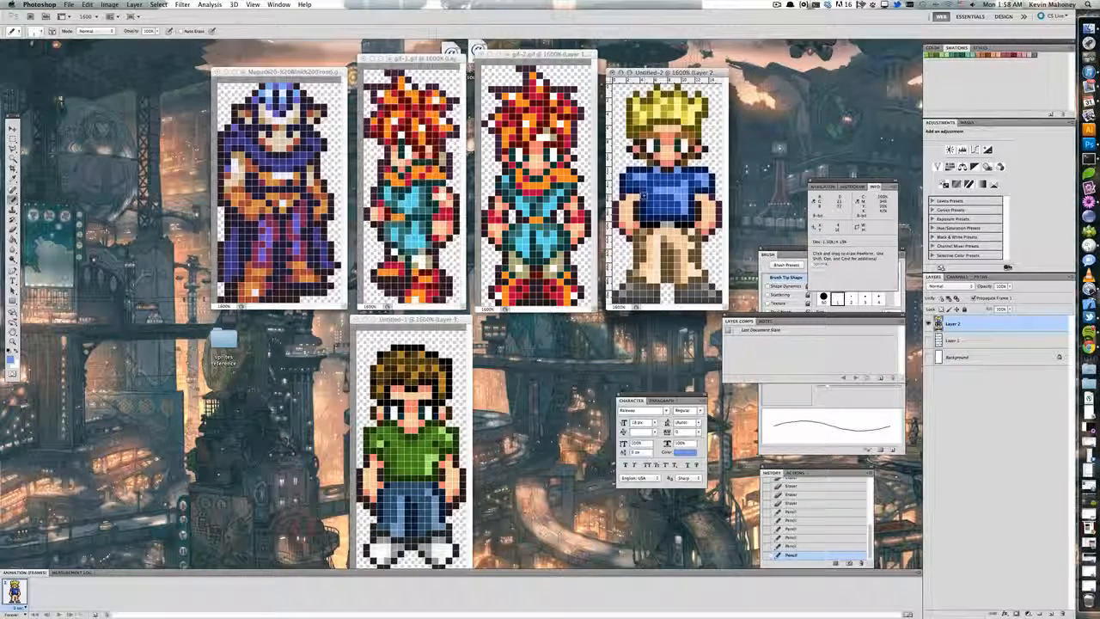
# Step: Compare the sprite at 100%, 300% and 200% zoom and return to 1600%
pyautogui.press('v')
pyautogui.press('super+minus')
pyautogui.press('super+minus')
pyautogui.press('super+minus')
pyautogui.press('super+minus')
pyautogui.press('super+minus')
pyautogui.press('super+minus')
pyautogui.press('super+minus')
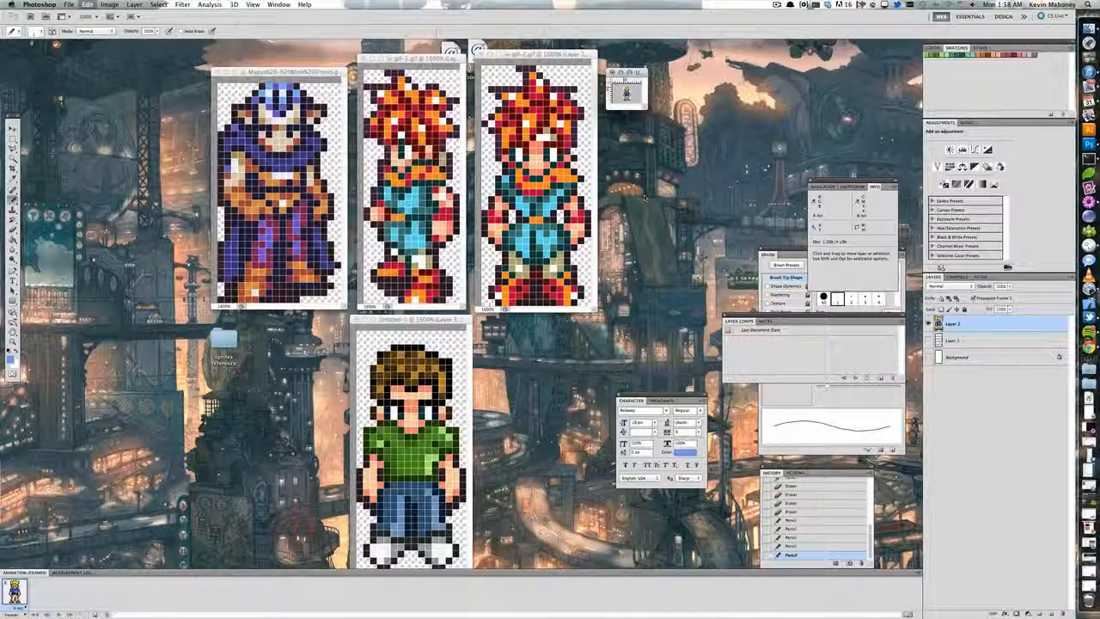
pyautogui.press('super+plus')
pyautogui.press('super+plus')
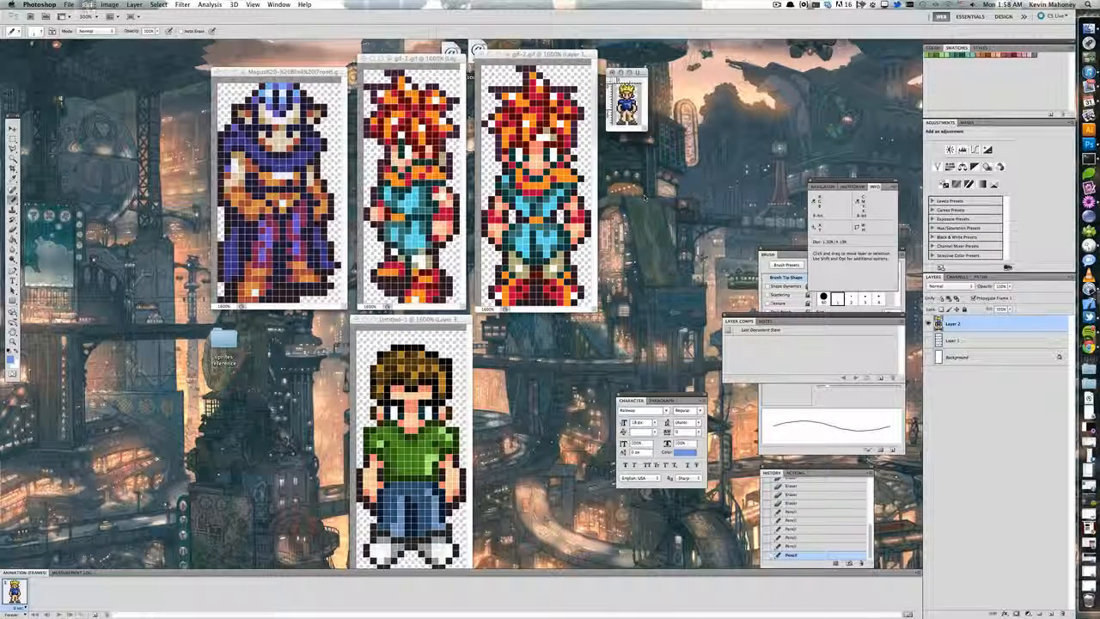
pyautogui.press('super+minus')
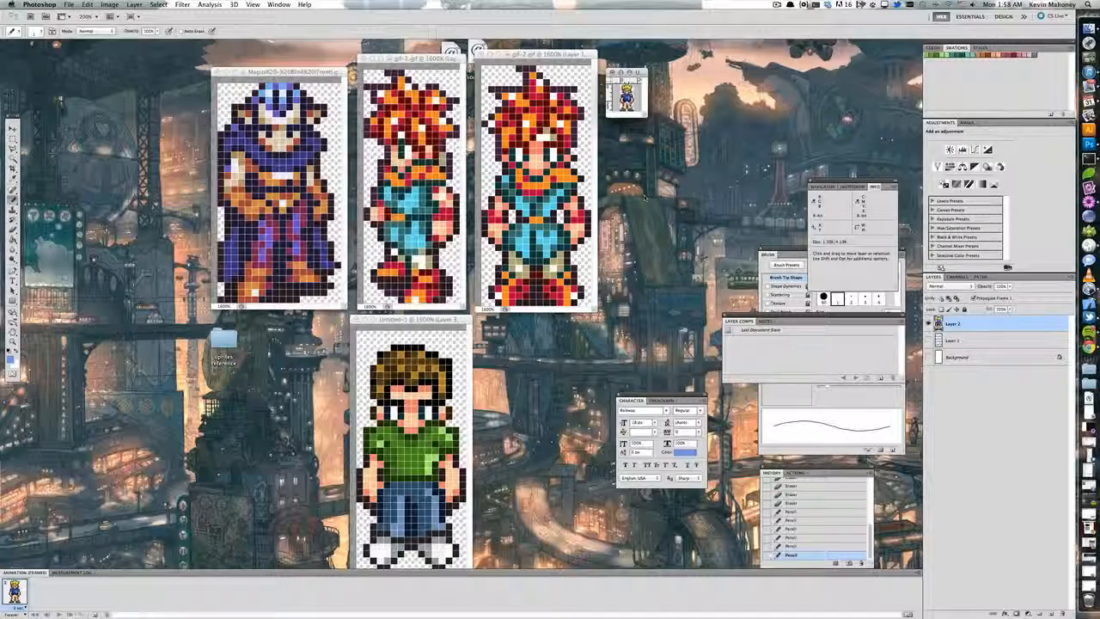
pyautogui.press('super+plus')
pyautogui.press('super+plus')
pyautogui.press('super+plus')
pyautogui.press('super+plus')
pyautogui.press('super+plus')
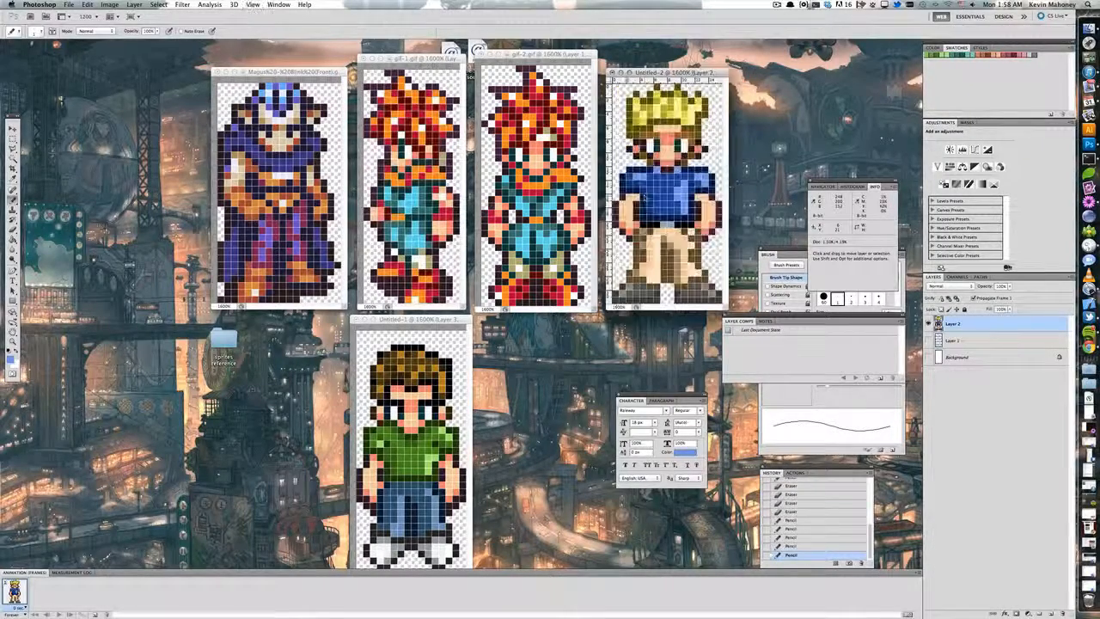
# Step: Sample a darker blue from the shirt, pencil a shading pixel on its front and check the sprite zoomed out before returning to 1600%
pyautogui.keyDown('alt'); pyautogui.click(676, 178); pyautogui.keyUp('alt')
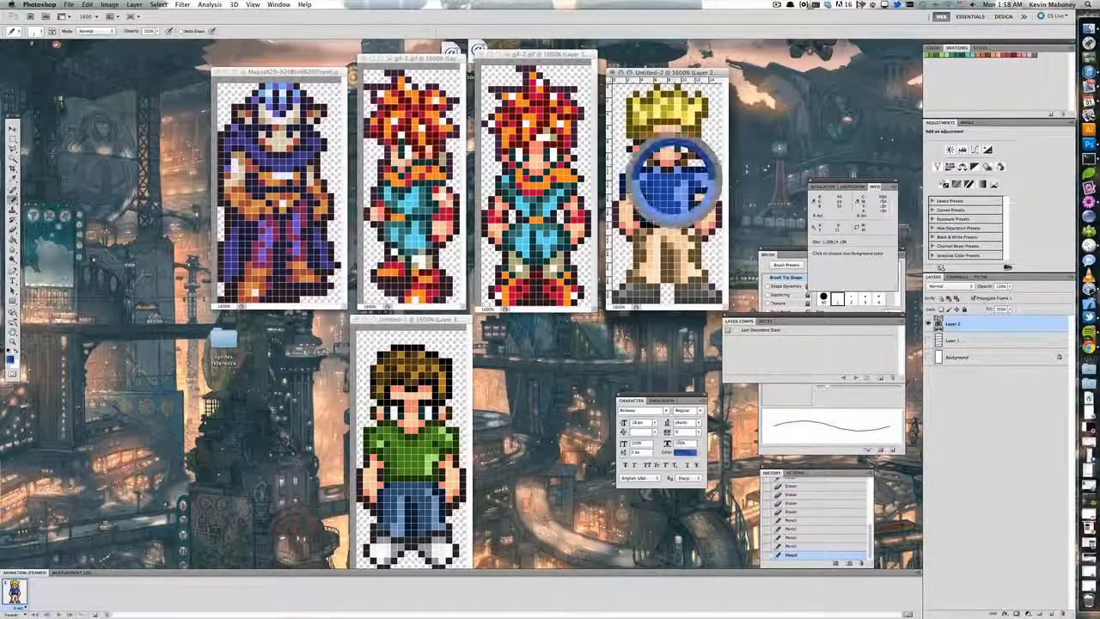
pyautogui.click(669, 206)
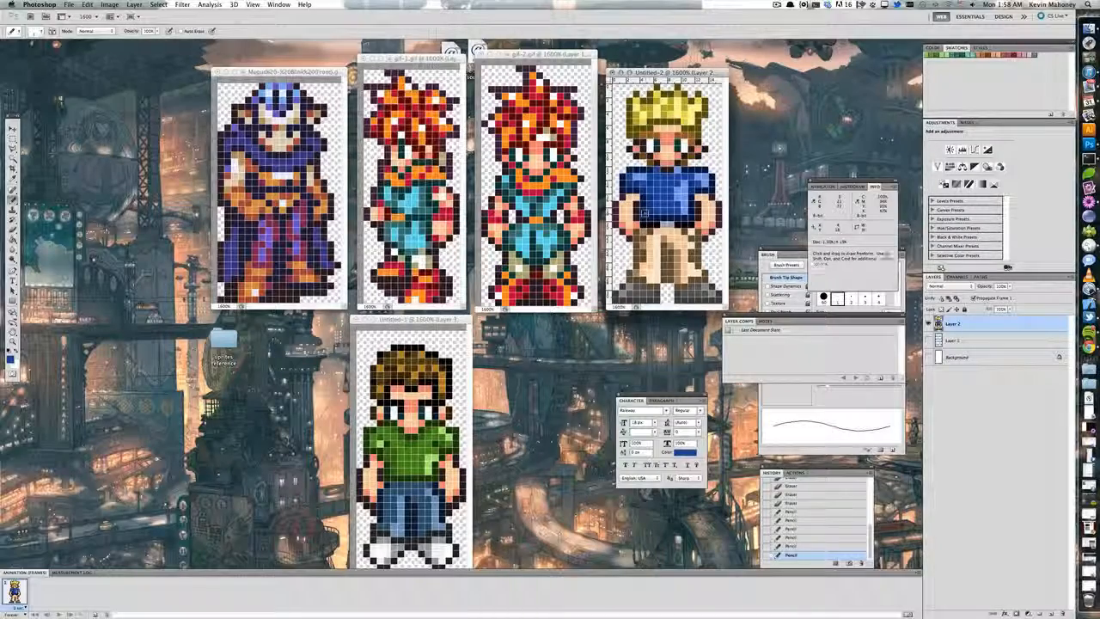
pyautogui.press('super+minus')
pyautogui.press('super+minus')
pyautogui.press('super+minus')
pyautogui.press('super+minus')
pyautogui.press('super+minus')
pyautogui.press('super+minus')
pyautogui.press('super+minus')
pyautogui.press('super+minus')
pyautogui.press('super+plus')
pyautogui.press('super+plus')
pyautogui.press('super+plus')
pyautogui.press('super+plus')
pyautogui.press('super+plus')
pyautogui.press('super+plus')
pyautogui.press('super+plus')
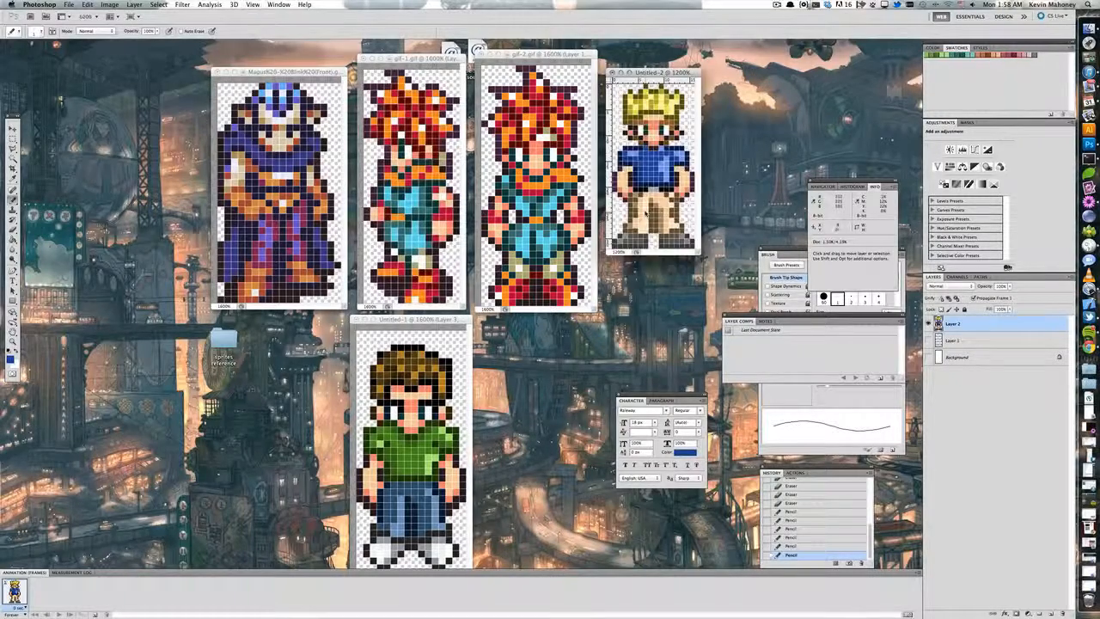
pyautogui.press('super+plus')
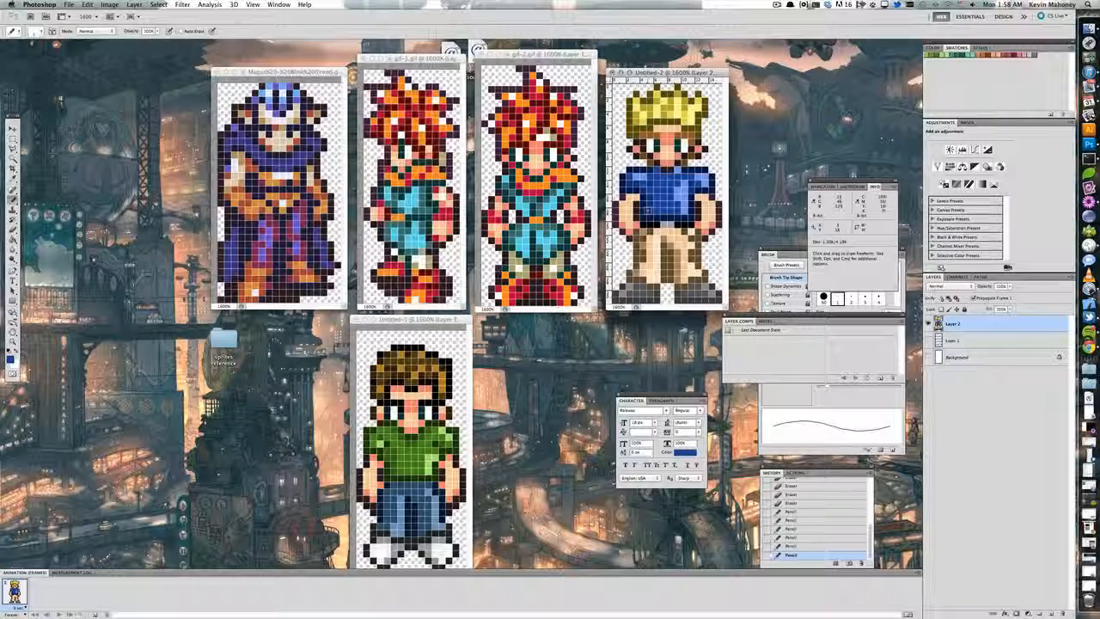
pyautogui.click(778, 4)
pyautogui.click(797, 22)
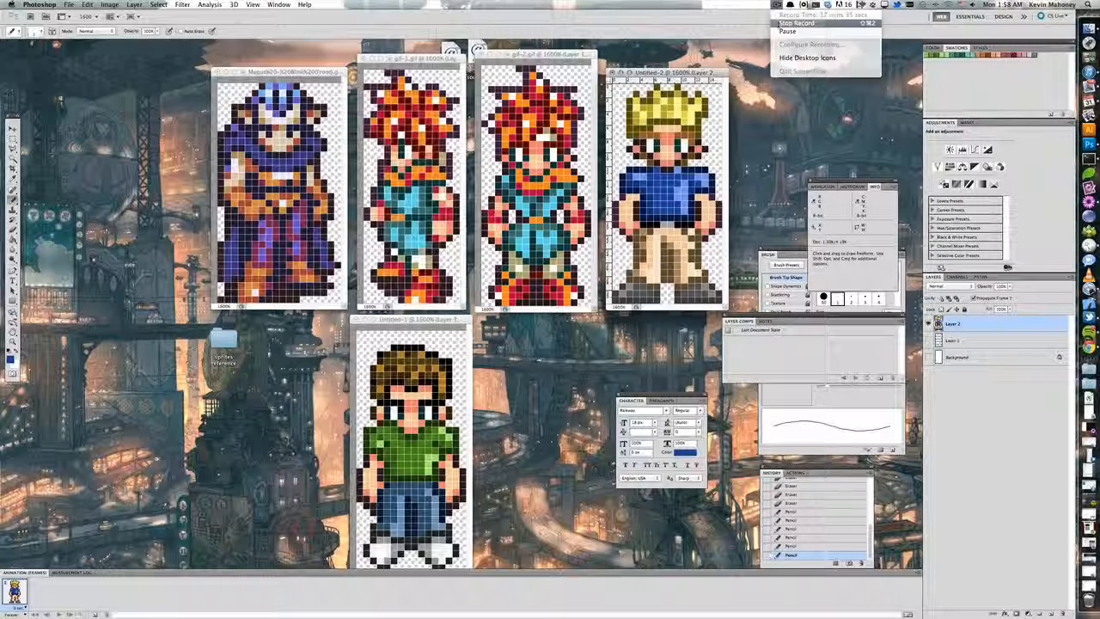